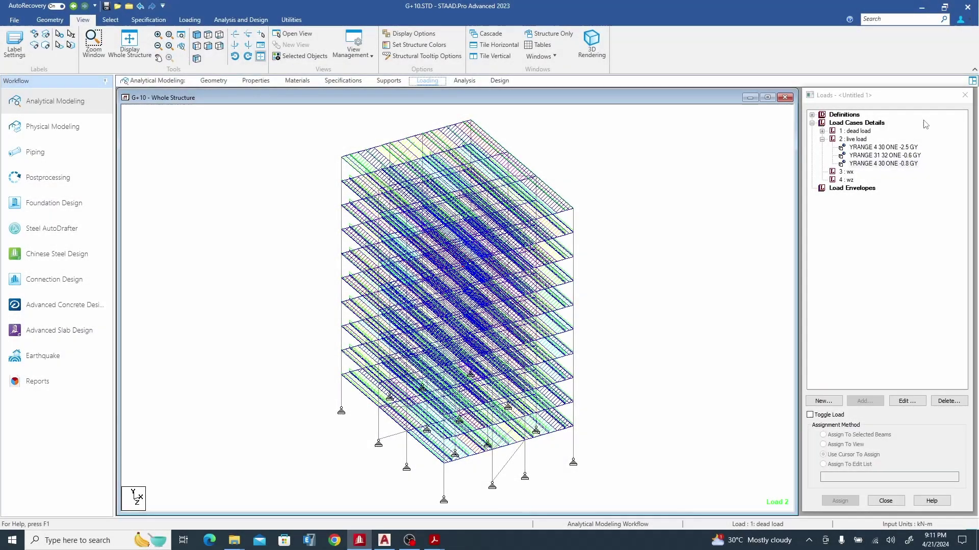
# Add a wind definition of type 1 named WIND 1 using the ASCE 7:2016 code
pyautogui.click(821, 139)
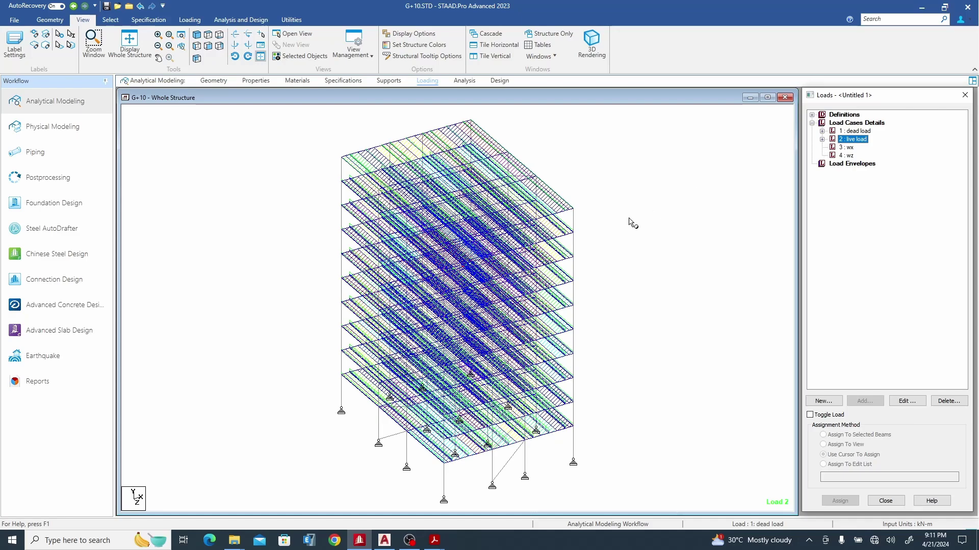
pyautogui.click(812, 123)
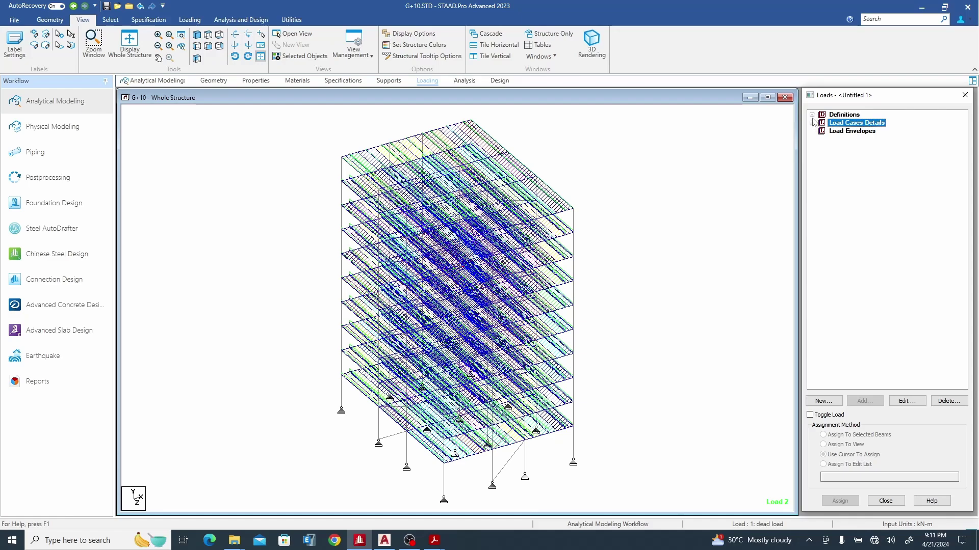
pyautogui.click(811, 115)
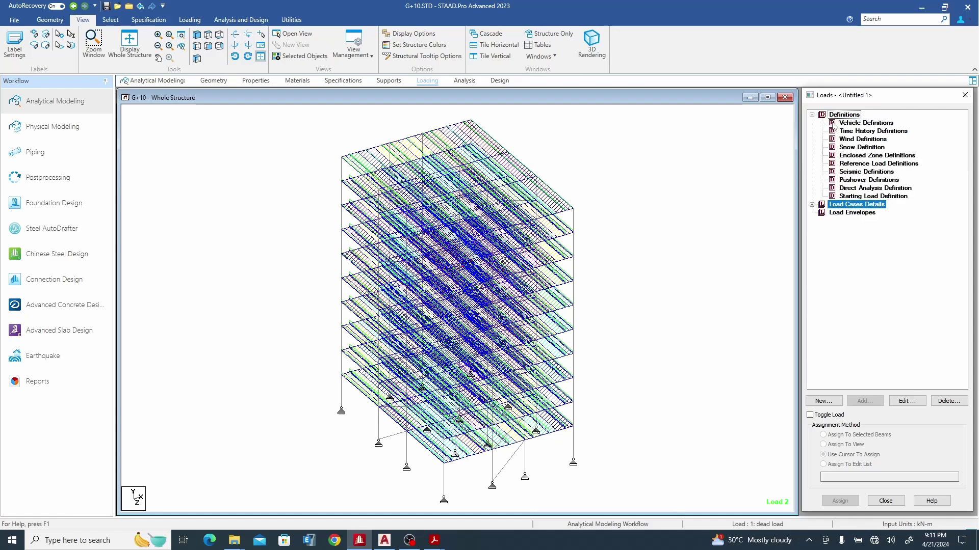
pyautogui.click(860, 139)
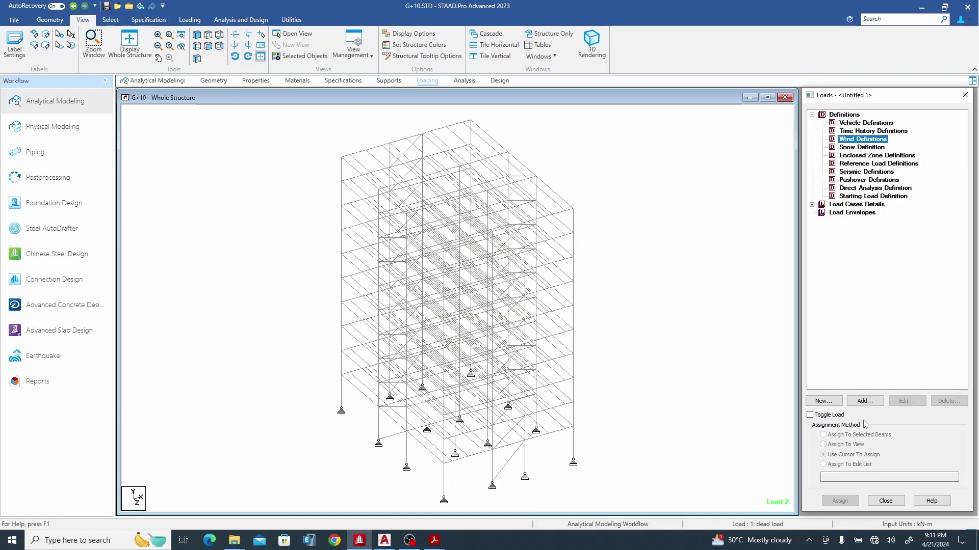
pyautogui.click(864, 403)
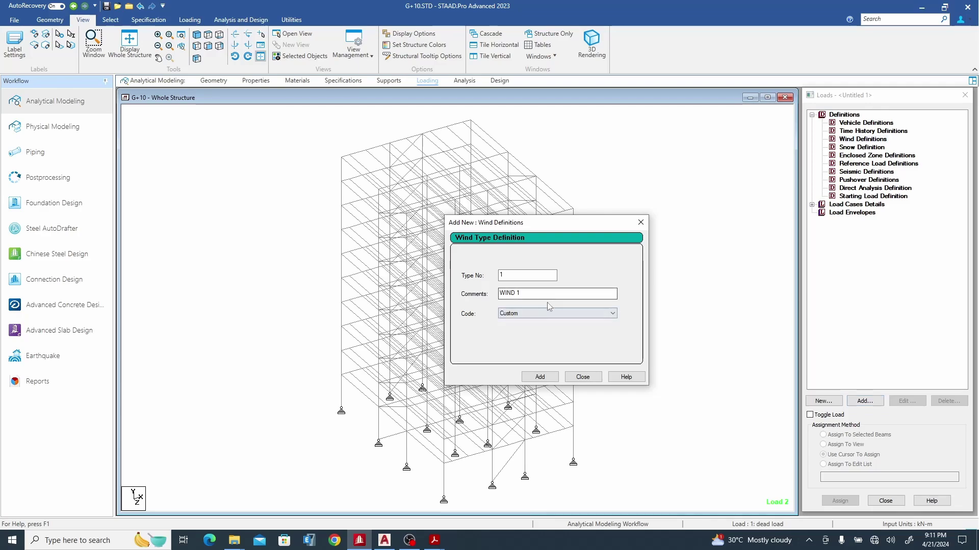
pyautogui.click(538, 313)
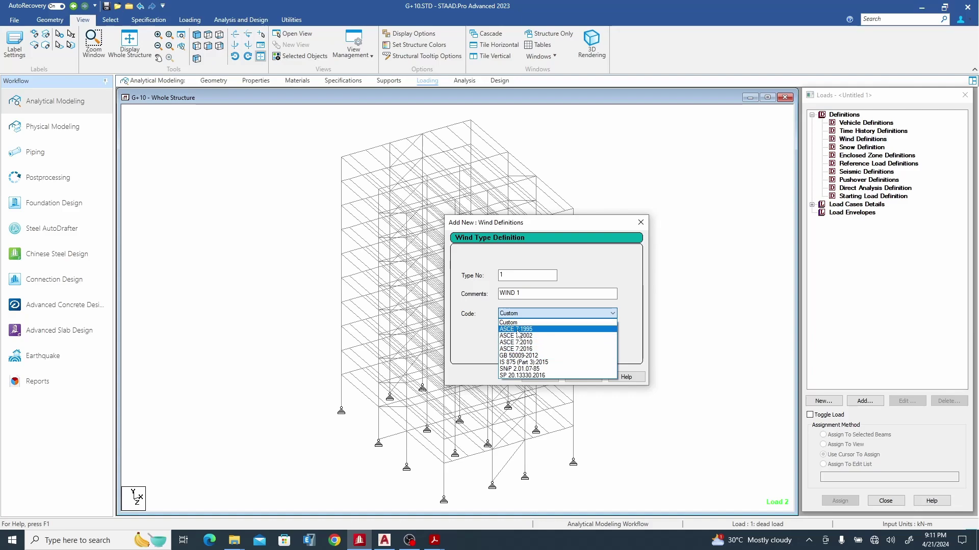
pyautogui.click(534, 349)
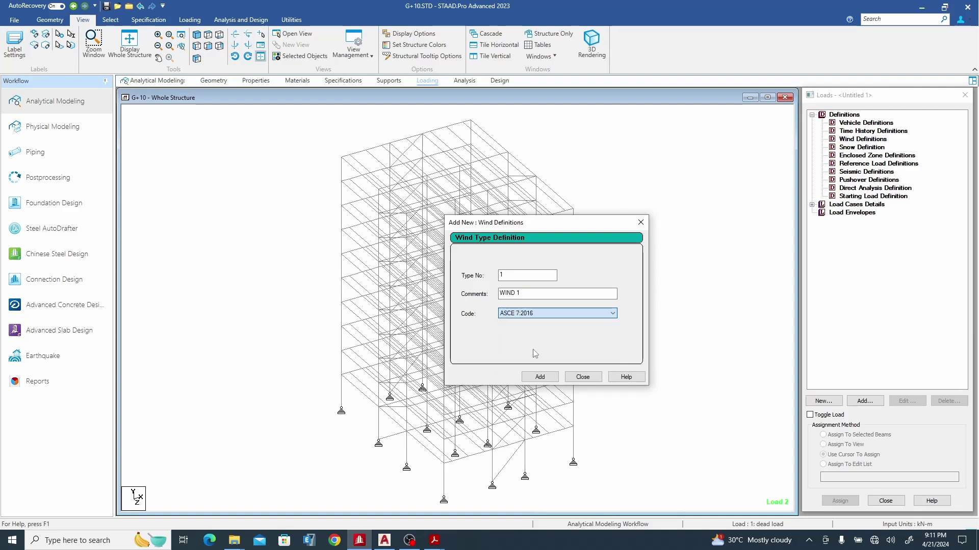
pyautogui.click(539, 377)
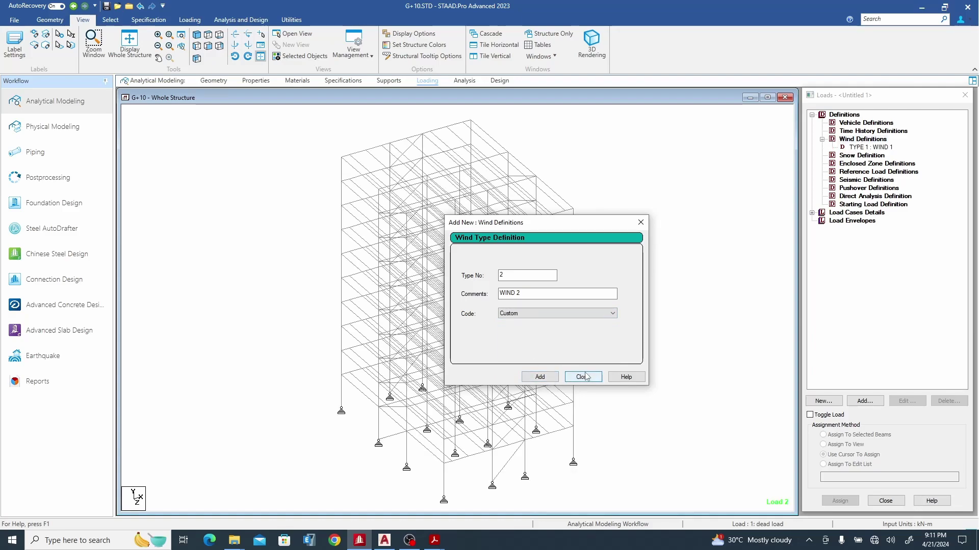
pyautogui.click(581, 377)
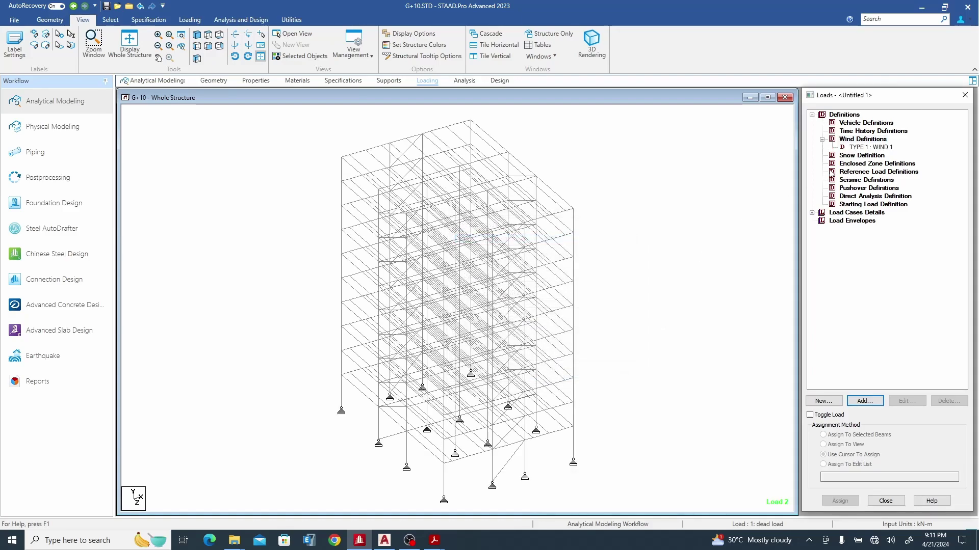
# Add a wind intensity of 1 kN/m² at a height of 31 m to the WIND 1 definition
pyautogui.click(871, 147)
pyautogui.click(864, 402)
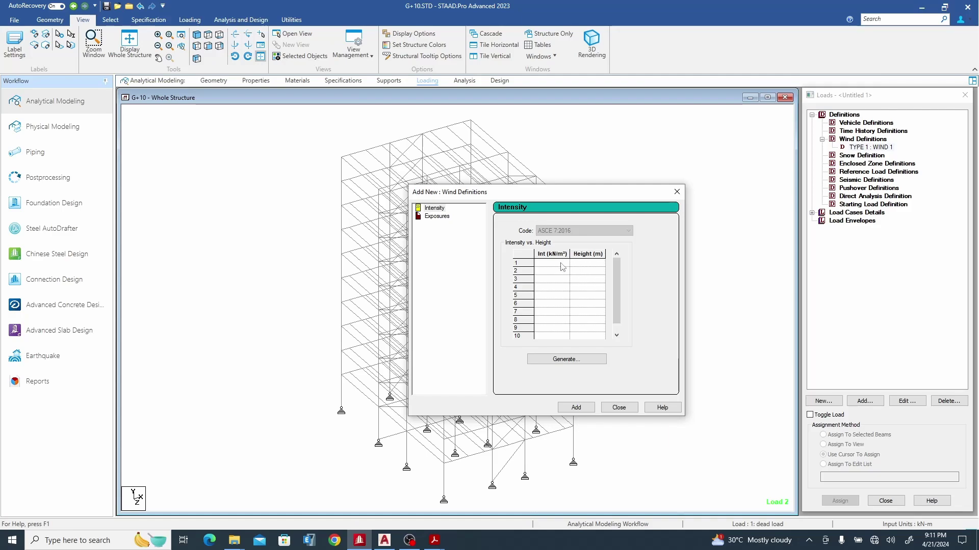
pyautogui.write('1')
pyautogui.click(591, 264)
pyautogui.write('31')
pyautogui.click(573, 280)
pyautogui.click(554, 358)
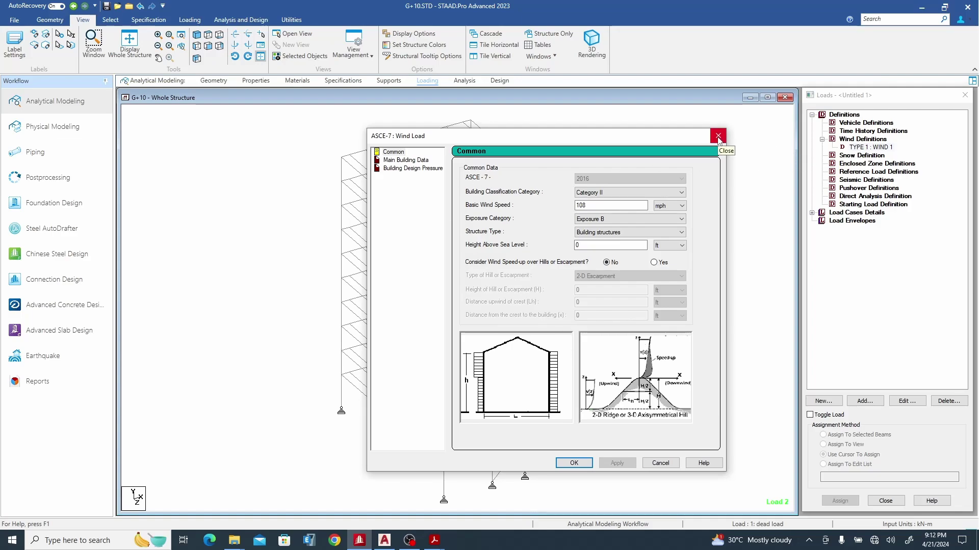
pyautogui.press('Escape')
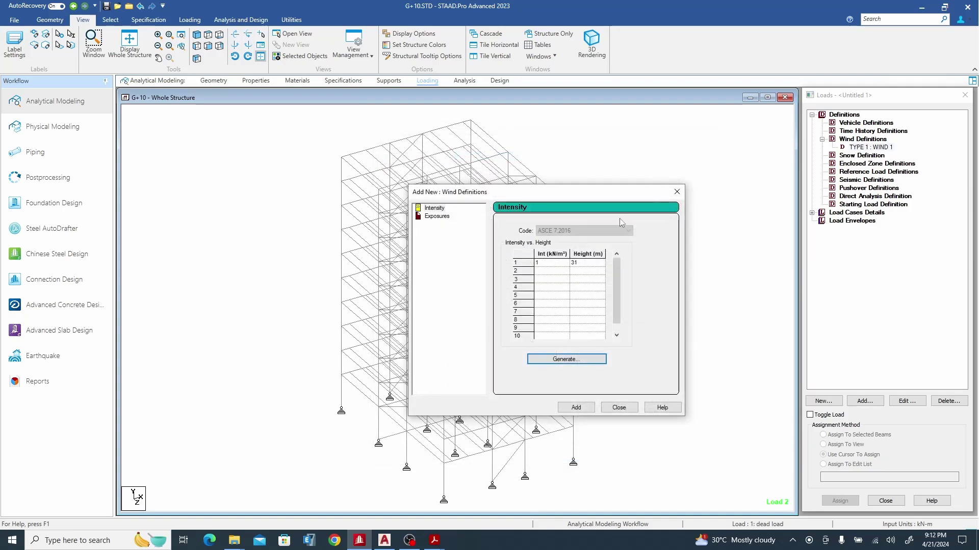
pyautogui.click(578, 408)
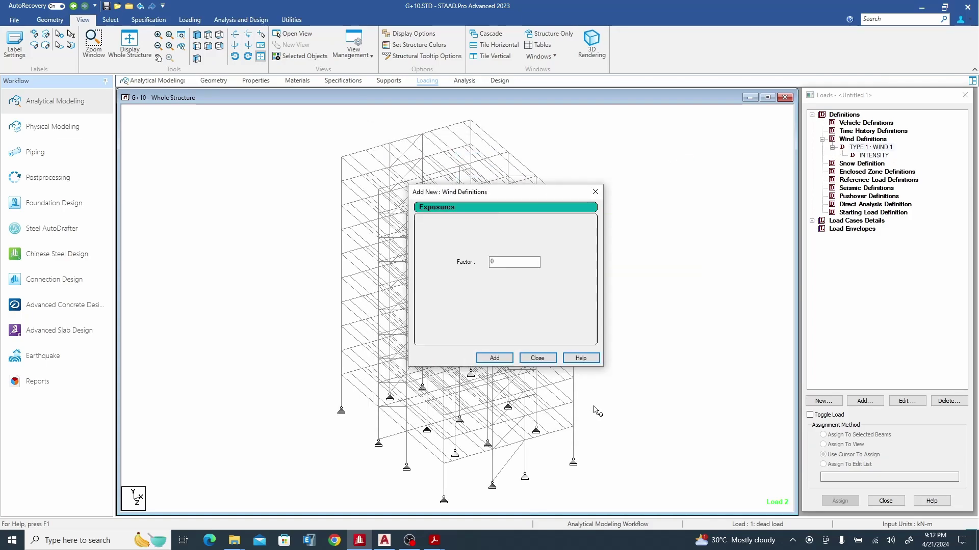
# Add an exposure factor to the WIND 1 definition
pyautogui.doubleClick(502, 262)
pyautogui.write('.')
pyautogui.write('0')
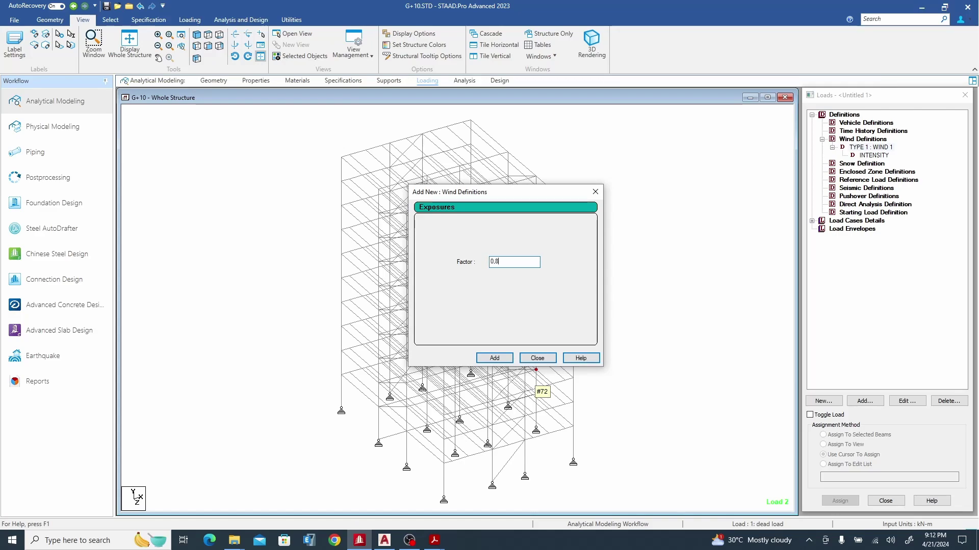
pyautogui.click(493, 358)
pyautogui.click(537, 359)
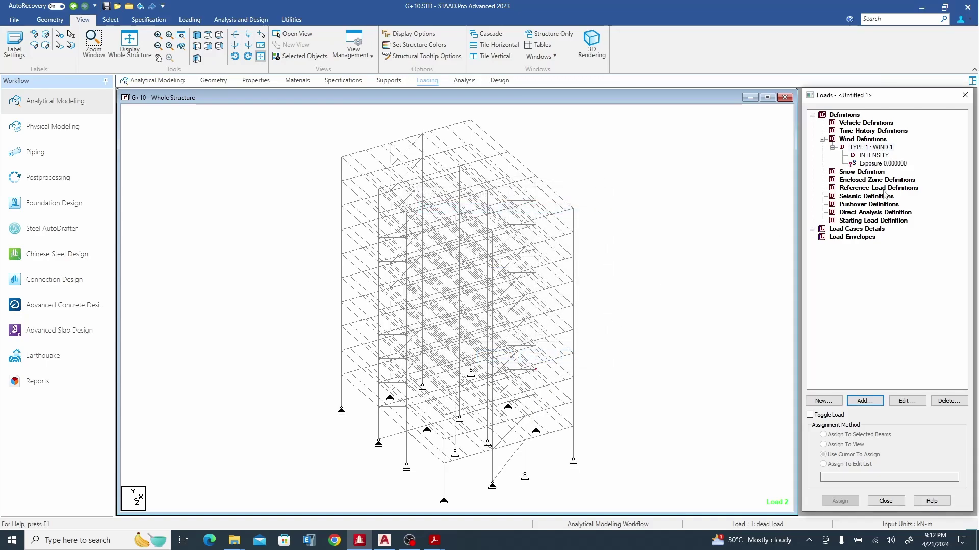
# Select all structure nodes above the supports in a side elevation looking along the X axis
pyautogui.click(892, 164)
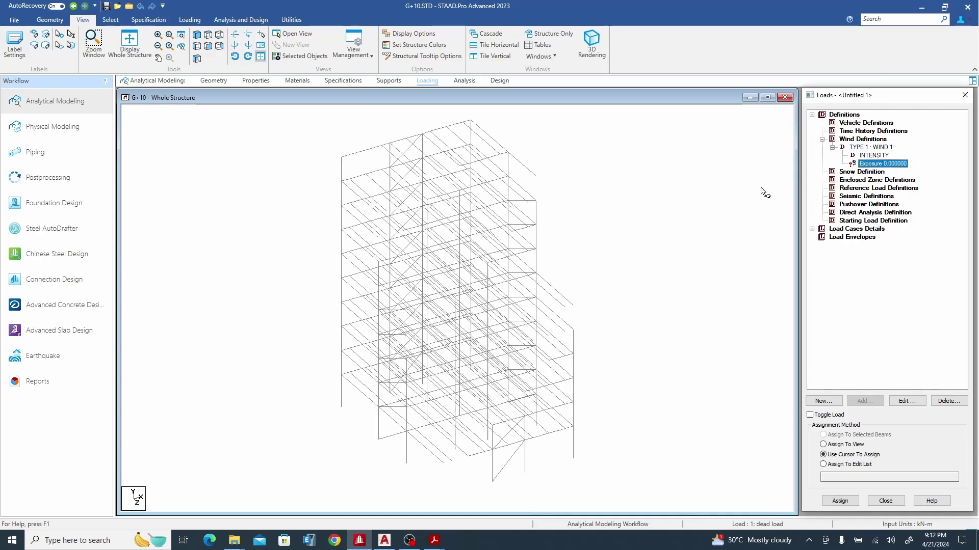
pyautogui.click(230, 55)
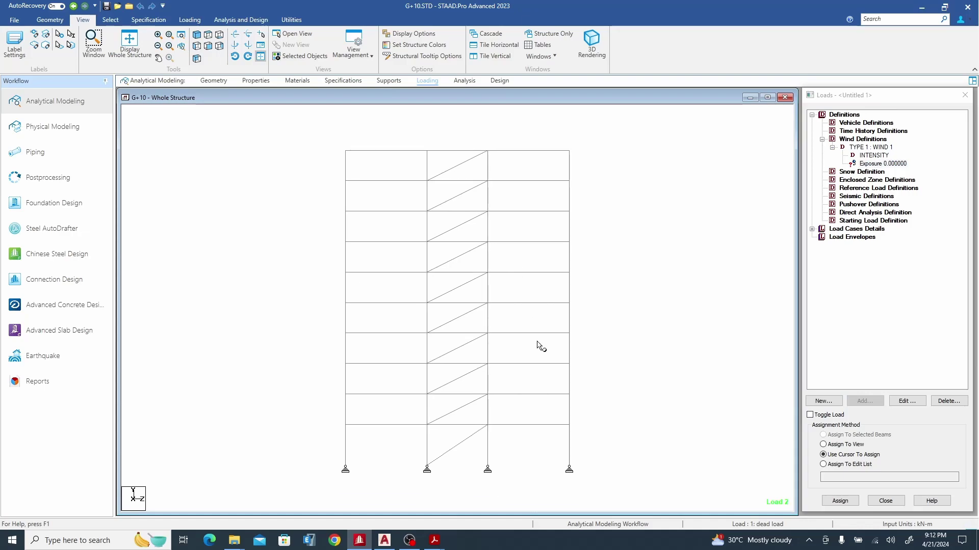
pyautogui.moveTo(601, 453); pyautogui.dragTo(246, 125)
# Set the WIND 1 exposure factor to 0.85 and assign the exposure to the selected nodes
pyautogui.doubleClick(876, 164)
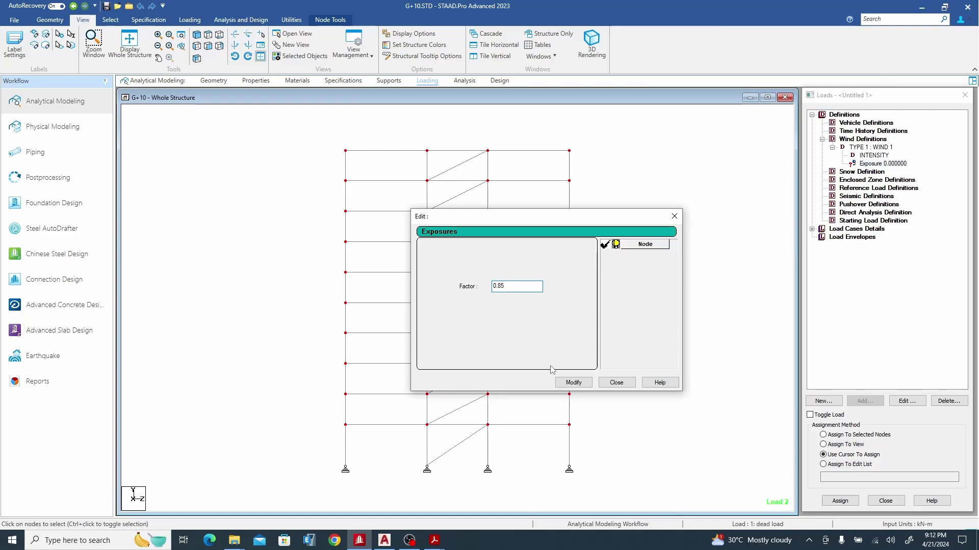
pyautogui.click(574, 382)
pyautogui.click(616, 382)
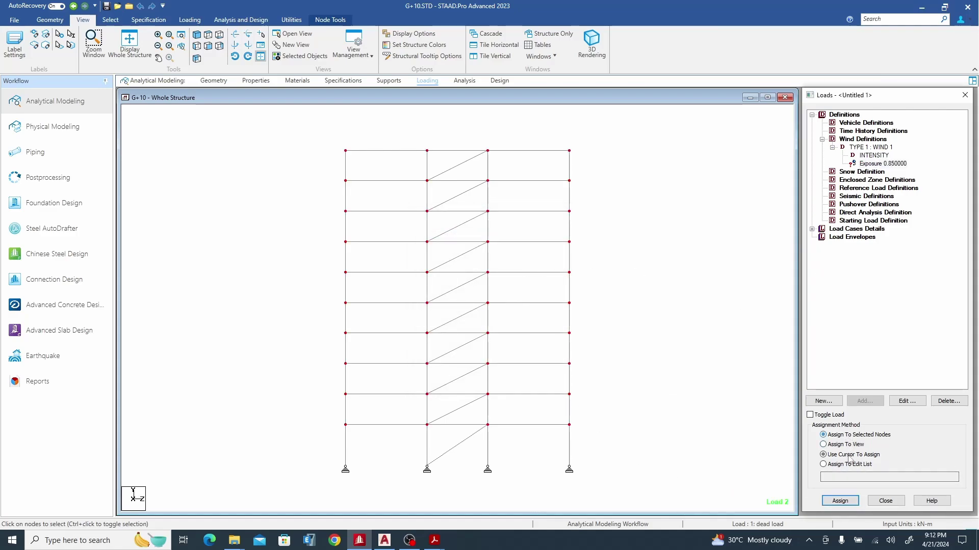
pyautogui.click(840, 501)
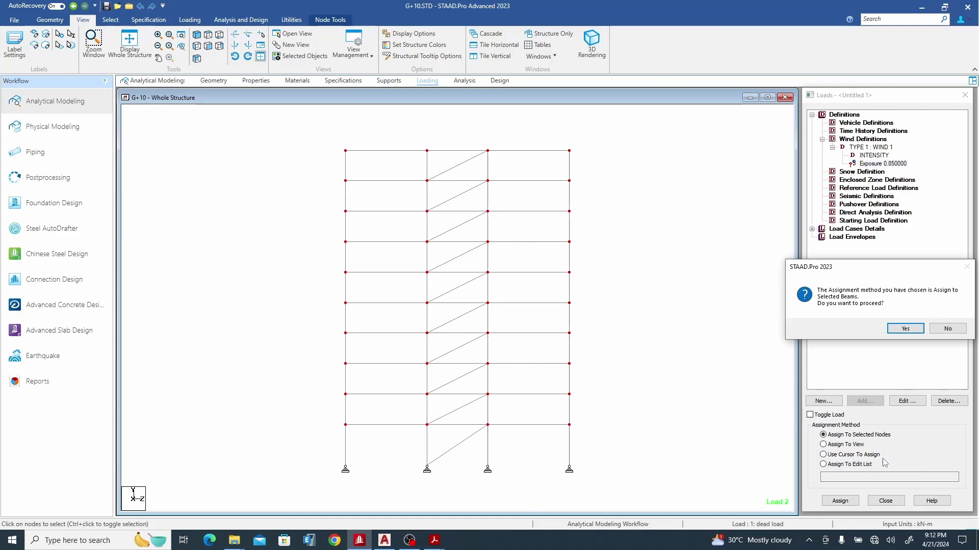
pyautogui.click(905, 330)
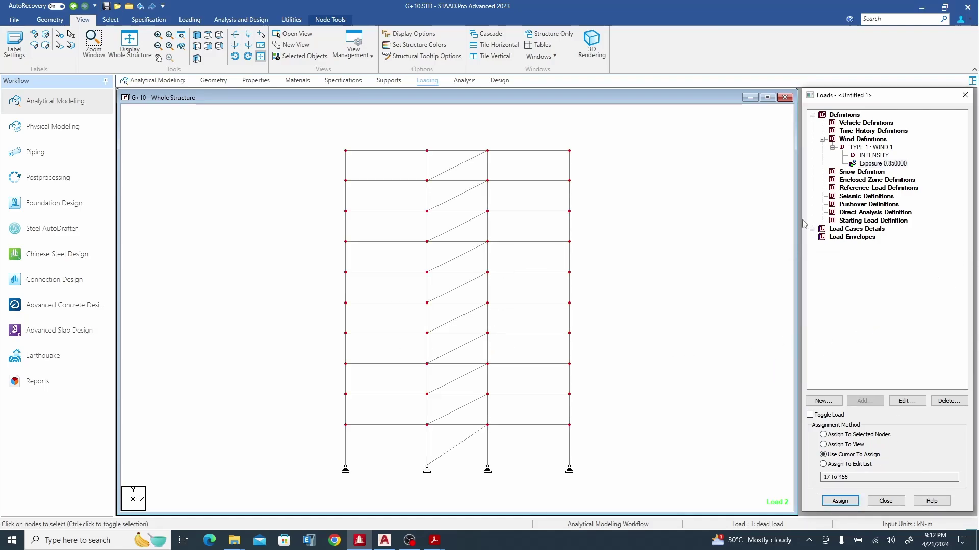
# Add a type 1 wind load in the X (External) direction with factor 0.85 to load case 3 wx and display it
pyautogui.click(832, 147)
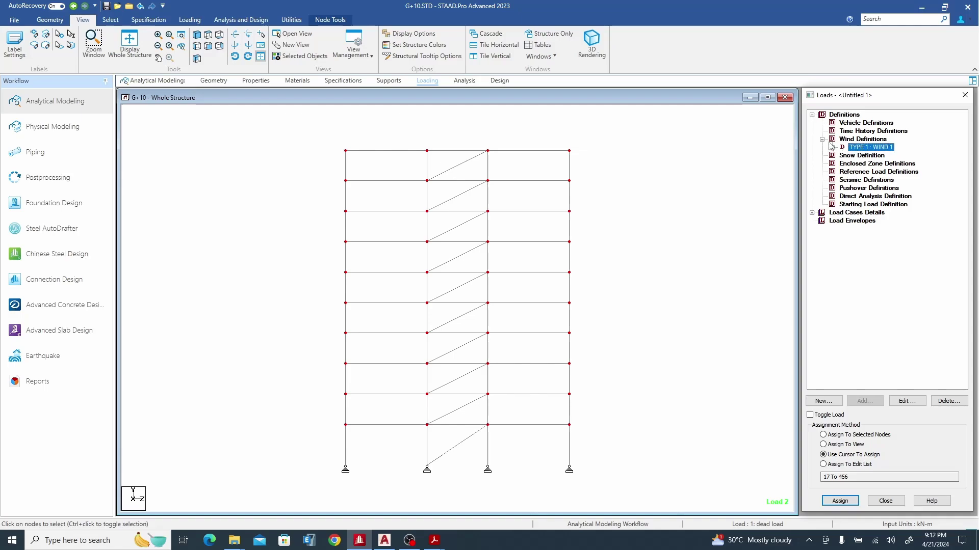
pyautogui.click(822, 140)
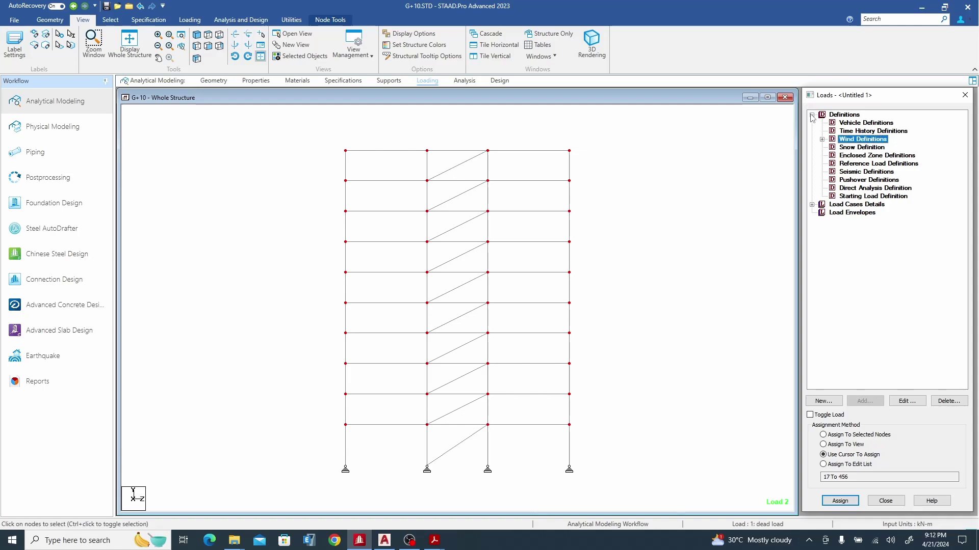
pyautogui.click(812, 115)
pyautogui.click(812, 123)
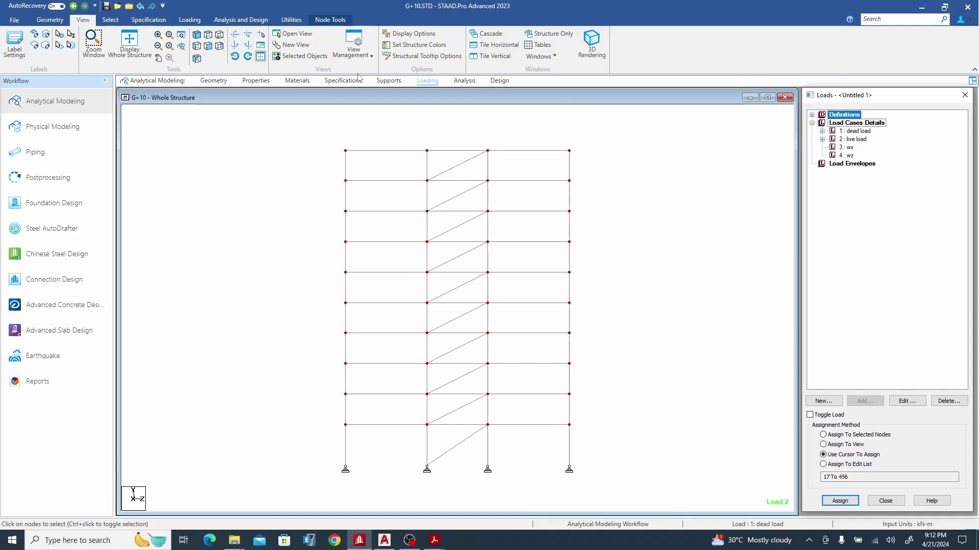
pyautogui.click(130, 43)
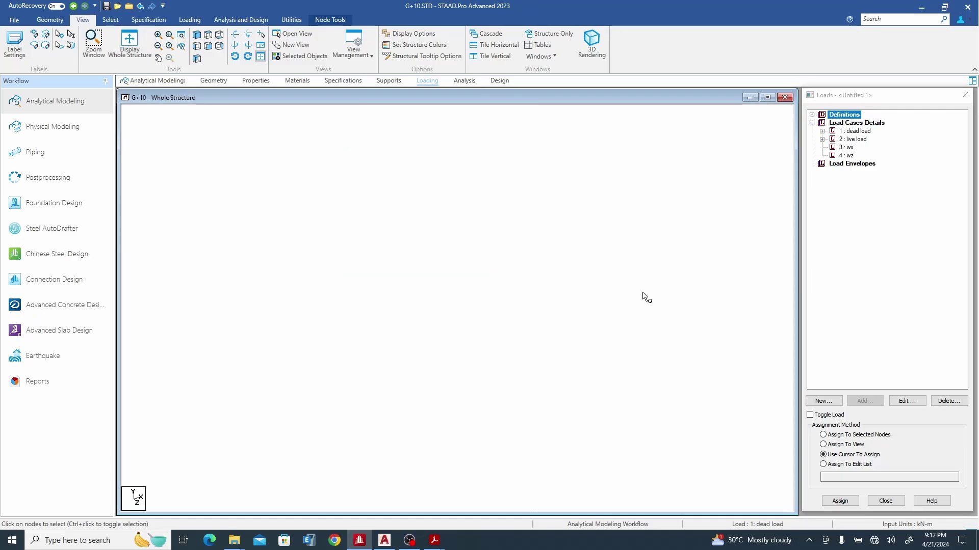
pyautogui.click(844, 148)
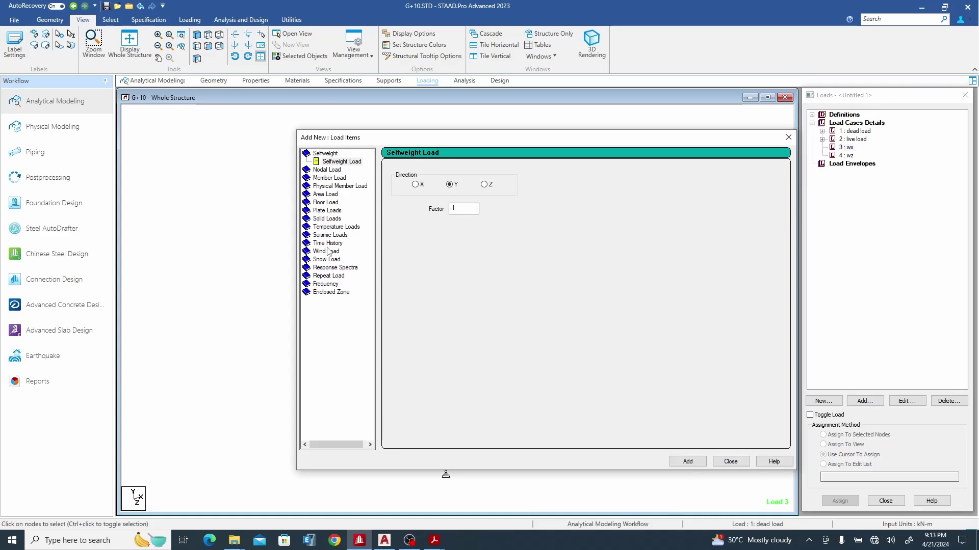
pyautogui.click(325, 253)
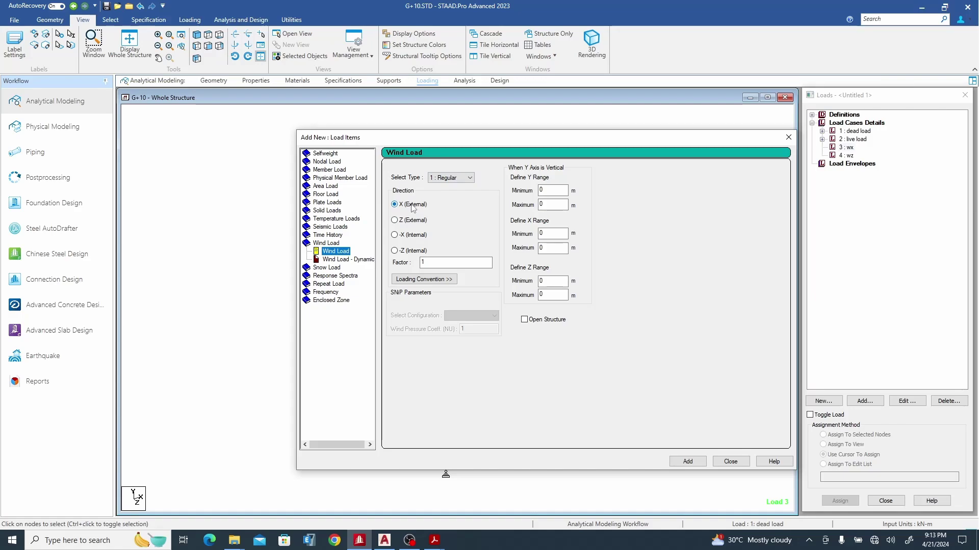
pyautogui.doubleClick(422, 261)
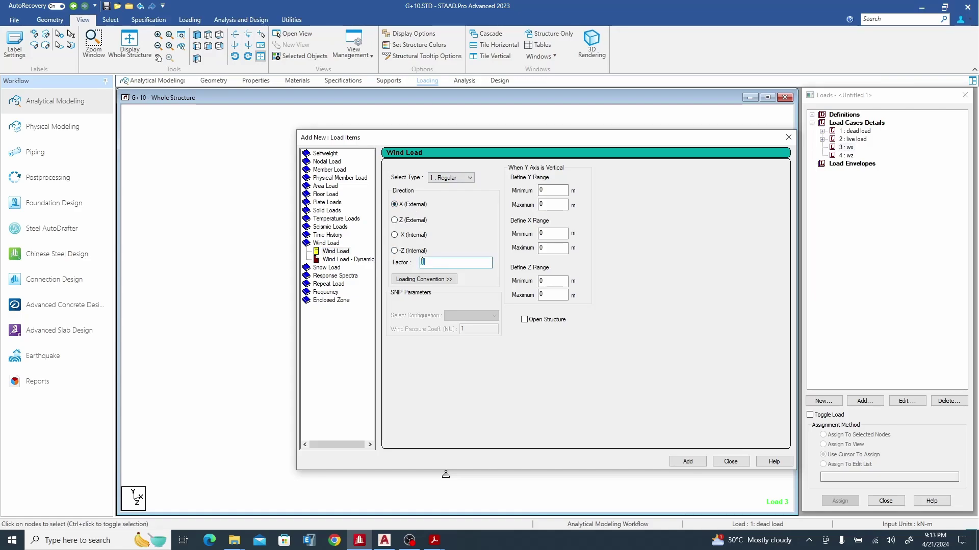
pyautogui.write('0.85')
pyautogui.click(687, 461)
pyautogui.click(730, 461)
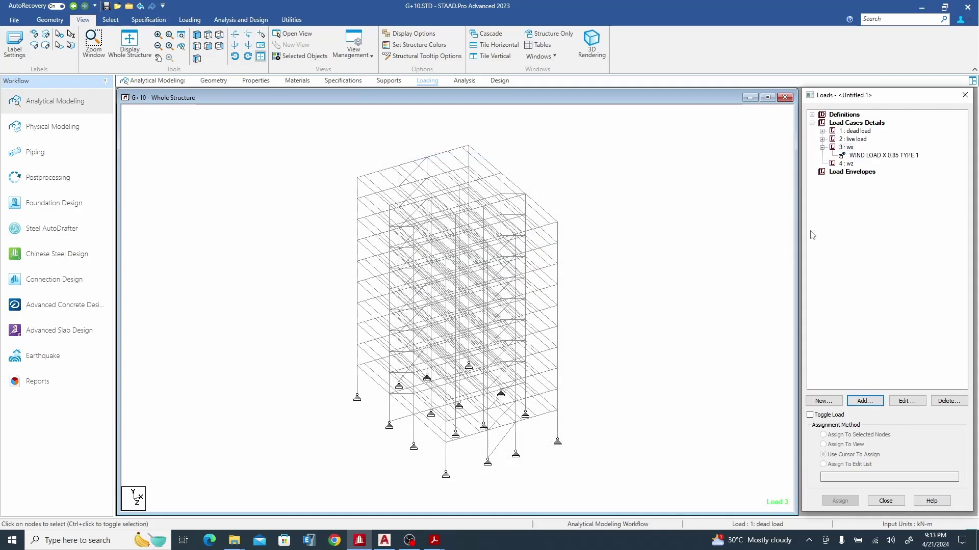
pyautogui.click(873, 155)
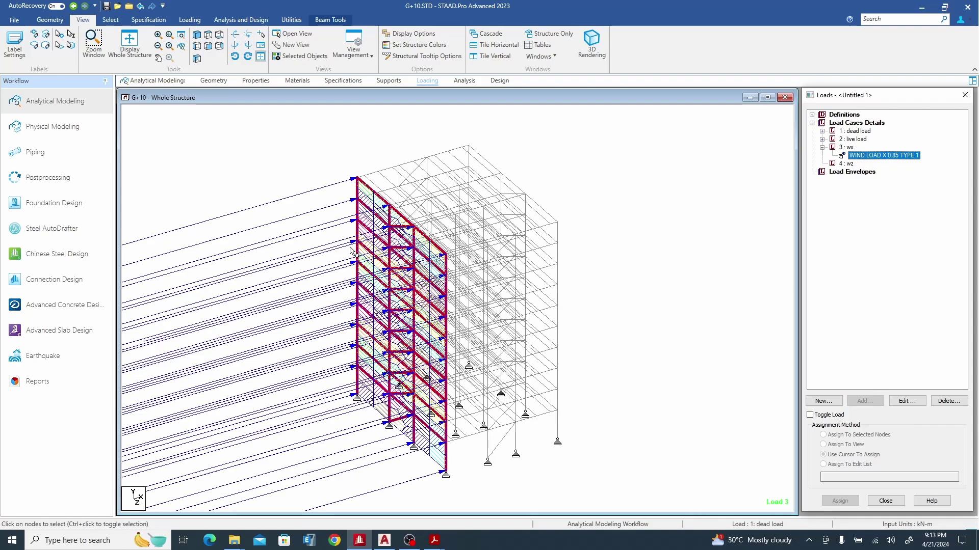
# Add a type 1 wind load in the Z (External) direction with factor 0.85 to load case 4 wz
pyautogui.click(846, 164)
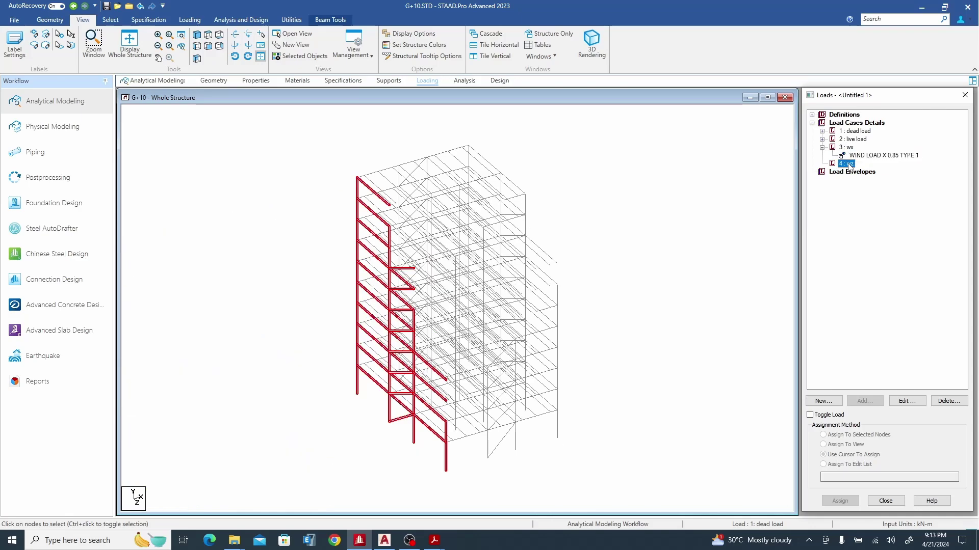
pyautogui.click(864, 402)
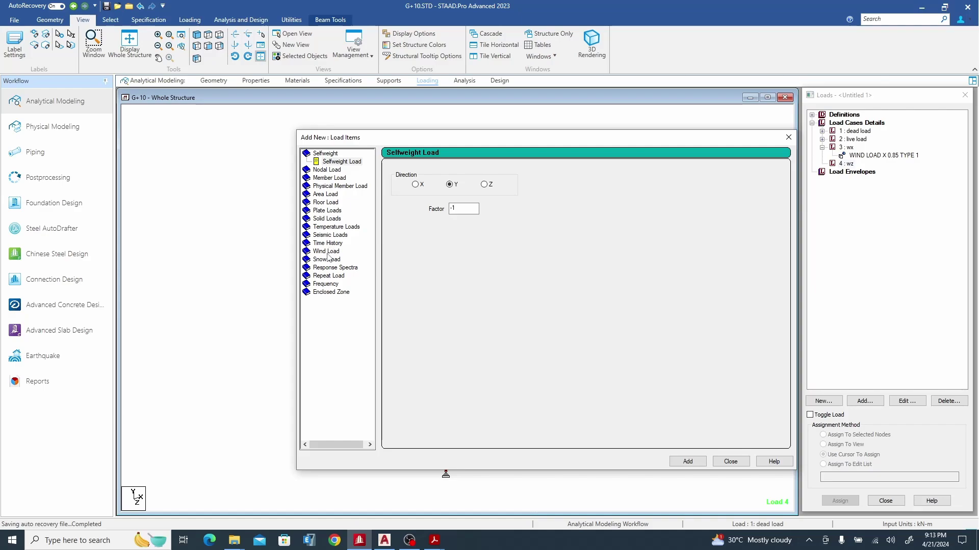
pyautogui.click(327, 252)
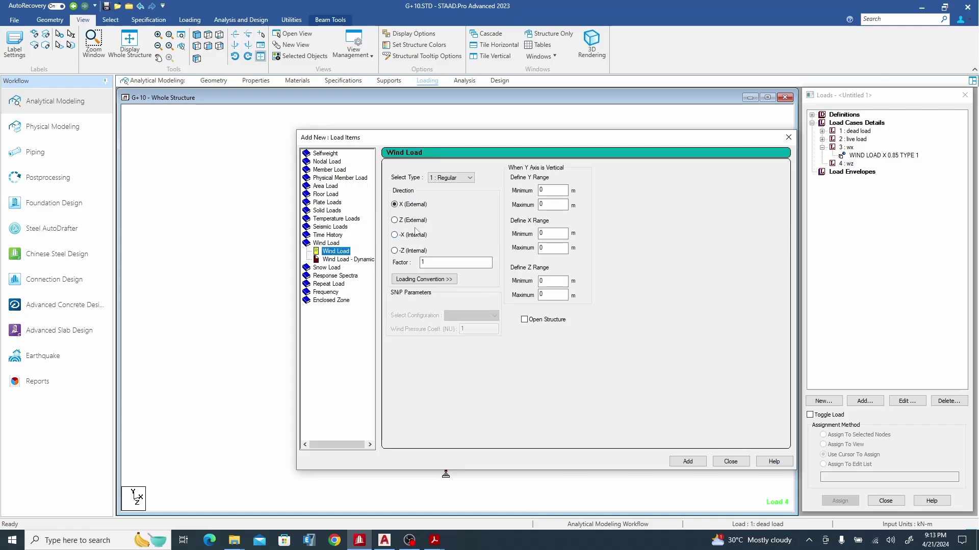
pyautogui.click(415, 220)
pyautogui.press('Tab')
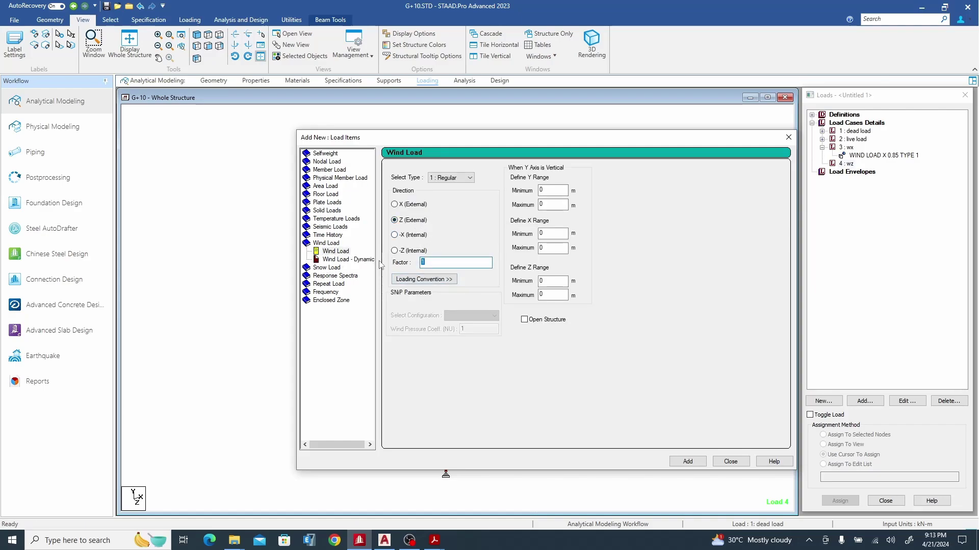
pyautogui.write('.85')
pyautogui.click(686, 461)
pyautogui.click(730, 461)
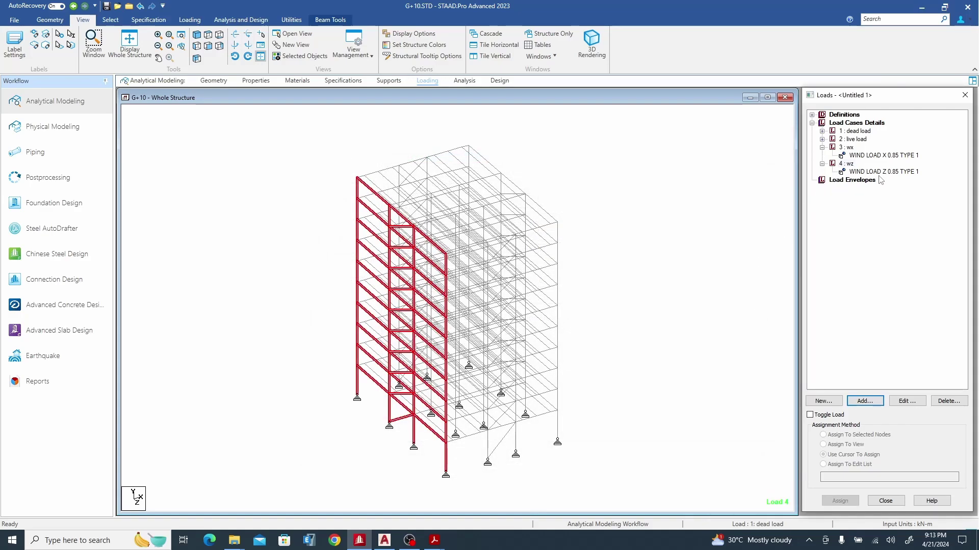
# Display the Z wind load of case 4 wz on the structure and switch to the plan in AutoCAD's structural.dwg
pyautogui.click(882, 172)
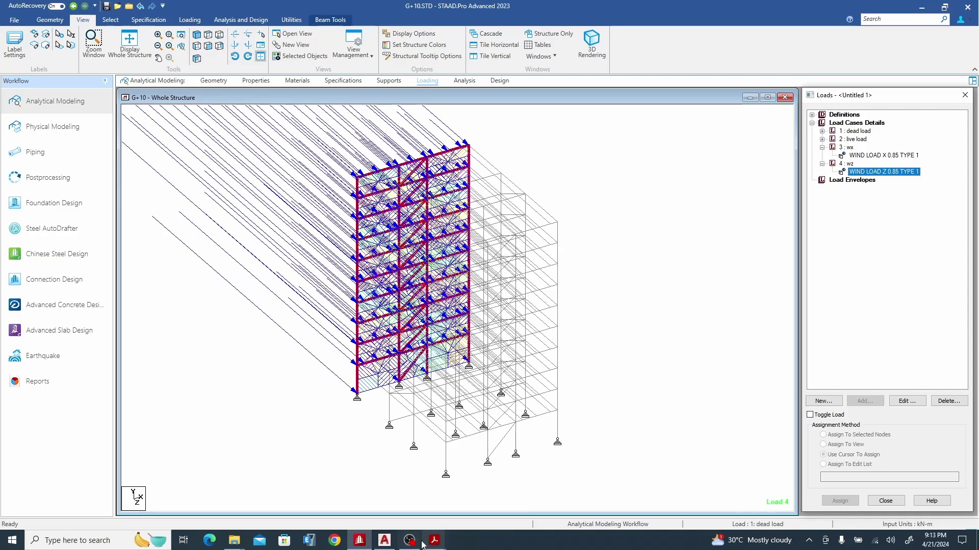
pyautogui.click(384, 540)
pyautogui.scroll(-4, 477, 303)
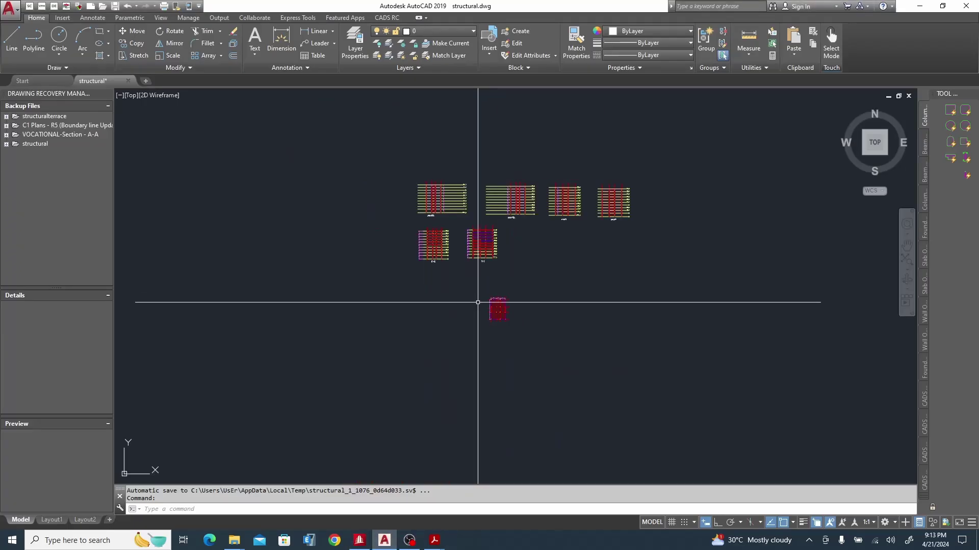
pyautogui.scroll(8, 525, 321)
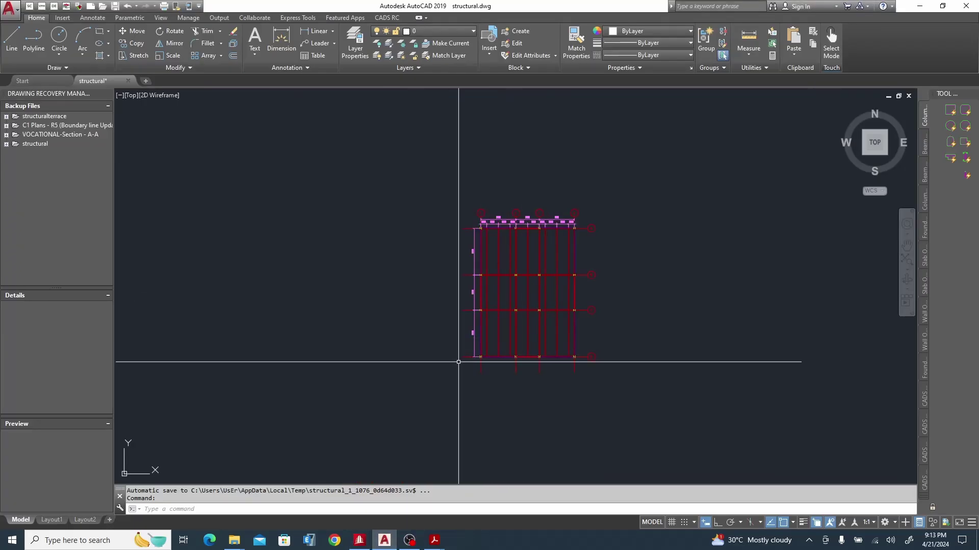
pyautogui.scroll(5, 525, 377)
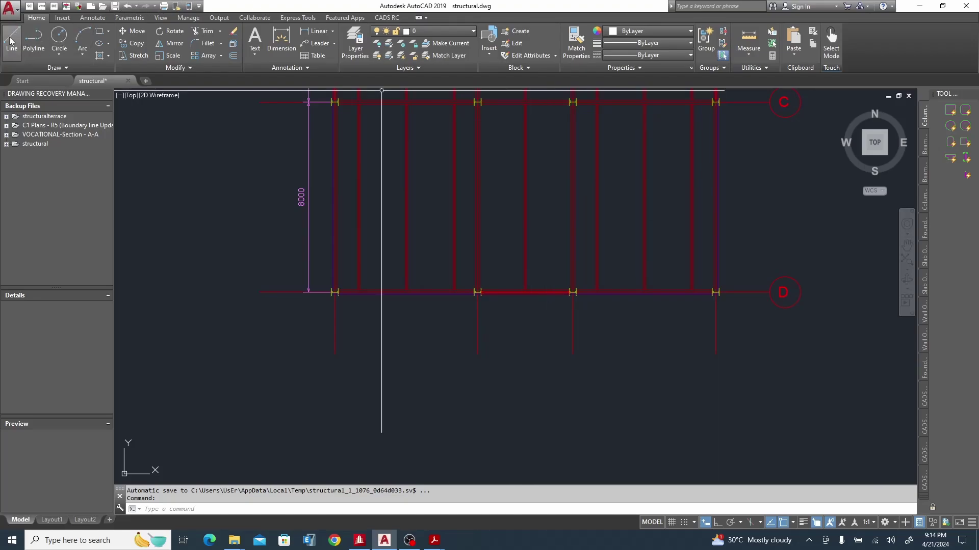
# Draw a small triangular polyline arrow below grid D between grids 2 and 3, pointing up at the plan
pyautogui.click(34, 38)
pyautogui.click(534, 327)
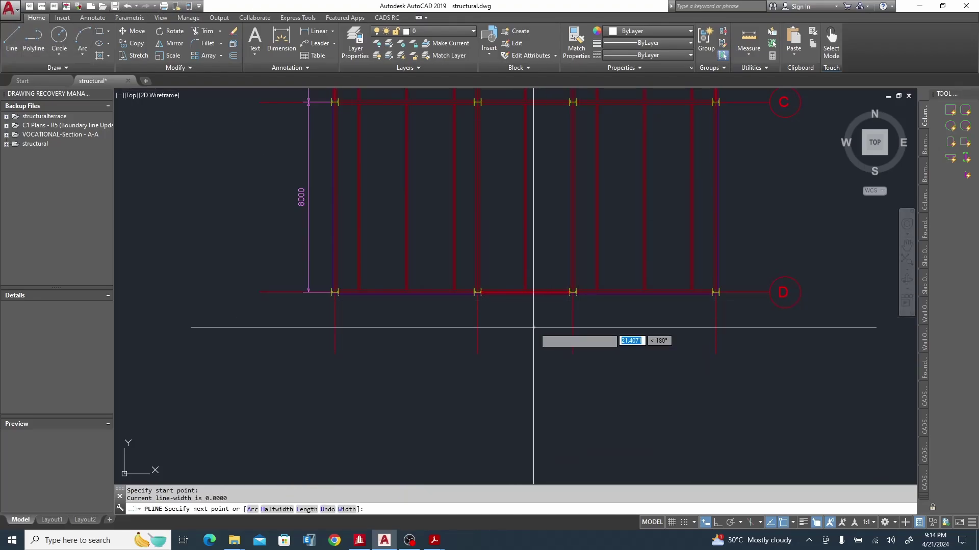
pyautogui.click(520, 352)
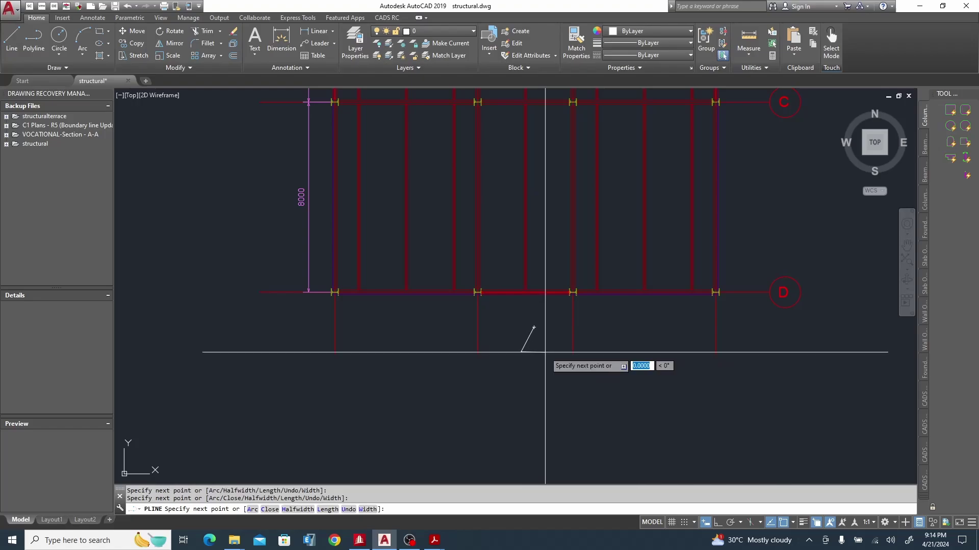
pyautogui.click(545, 352)
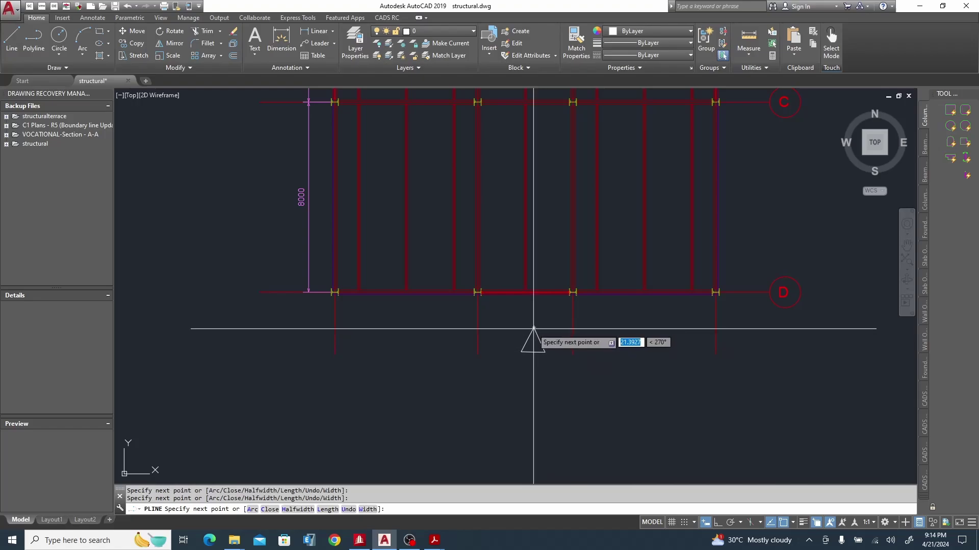
pyautogui.click(534, 328)
pyautogui.press('Escape')
pyautogui.press('Escape')
# Examine the plan, sections 1-1 and 2-2 and the elevations, ending at the full south elevation
pyautogui.scroll(-3, 535, 374)
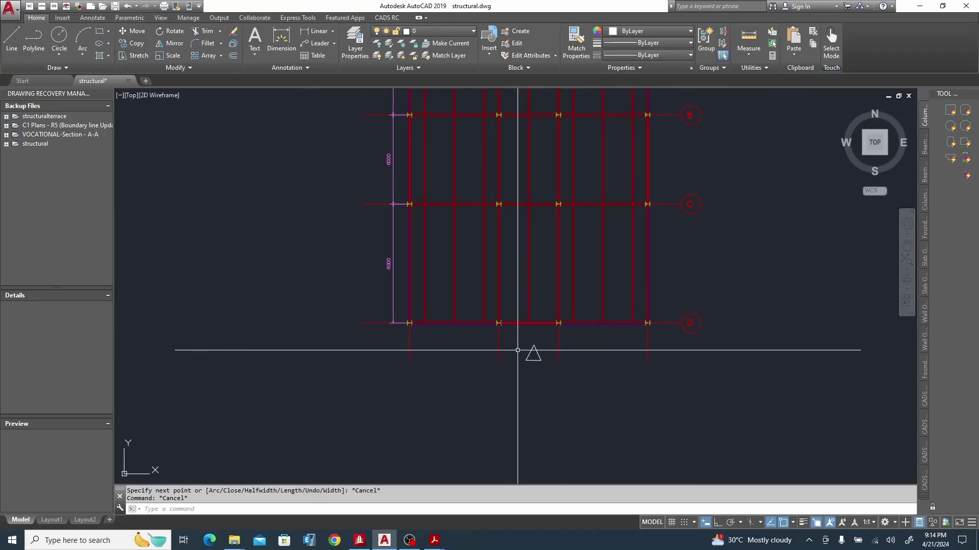
pyautogui.moveTo(531, 331); pyautogui.dragTo(568, 393, button='middle')
pyautogui.scroll(-6, 521, 283)
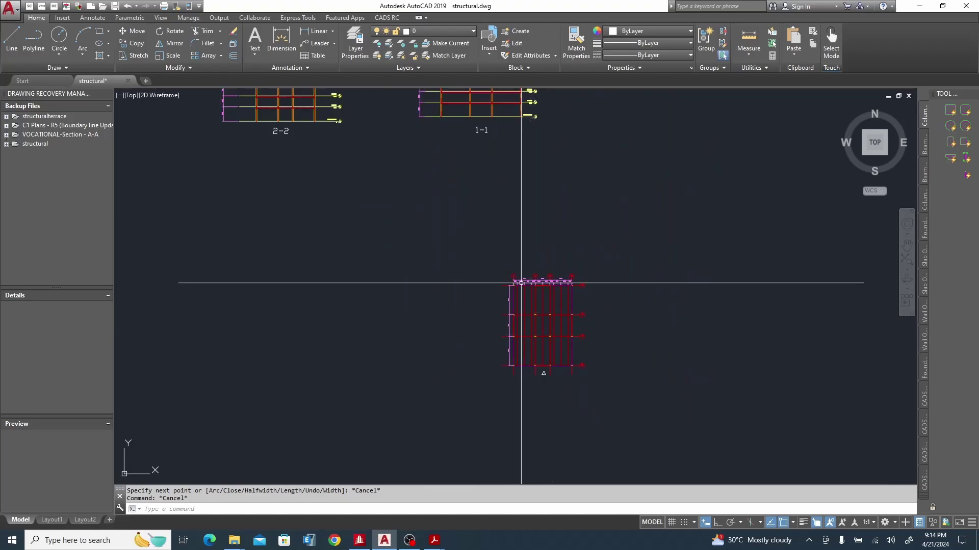
pyautogui.moveTo(521, 283); pyautogui.dragTo(542, 410, button='middle')
pyautogui.scroll(-3, 541, 411)
pyautogui.moveTo(578, 484); pyautogui.dragTo(551, 404, button='middle')
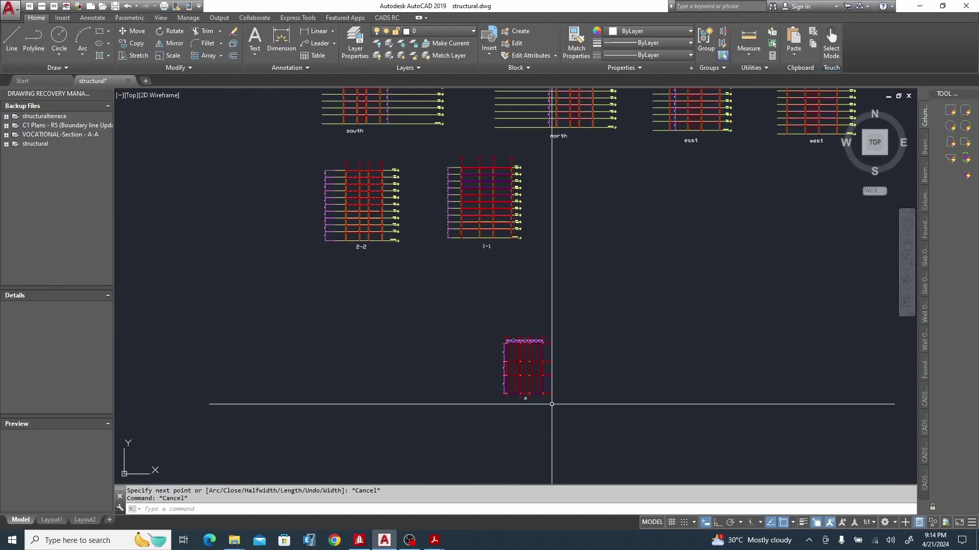
pyautogui.scroll(5, 517, 385)
pyautogui.scroll(-5, 527, 390)
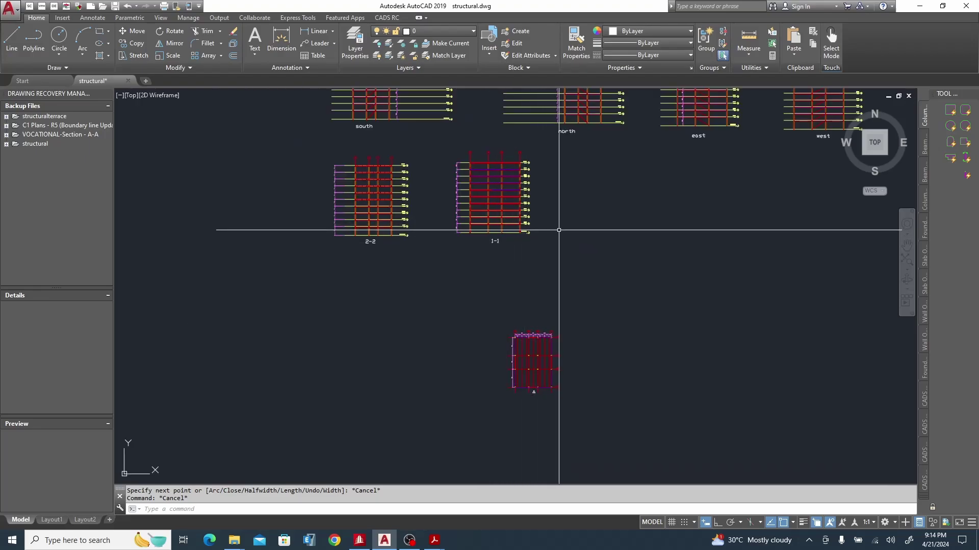
pyautogui.scroll(2, 516, 215)
pyautogui.moveTo(477, 242); pyautogui.dragTo(541, 344, button='middle')
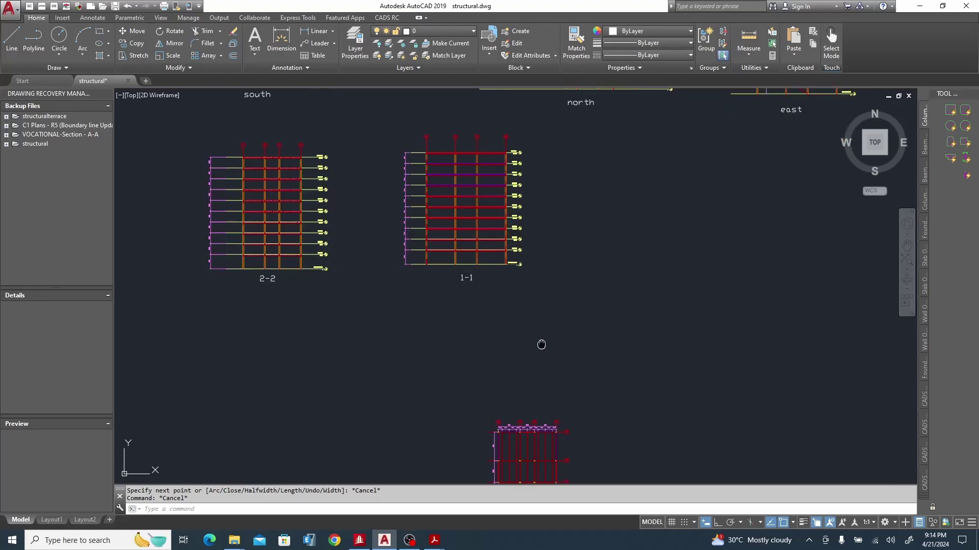
pyautogui.scroll(-5, 530, 350)
pyautogui.scroll(6, 575, 350)
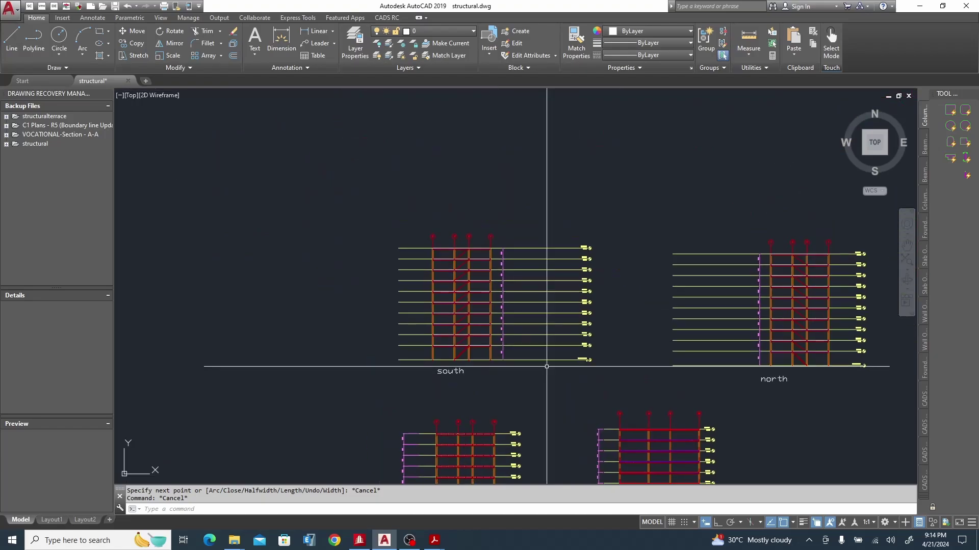
pyautogui.scroll(4, 454, 322)
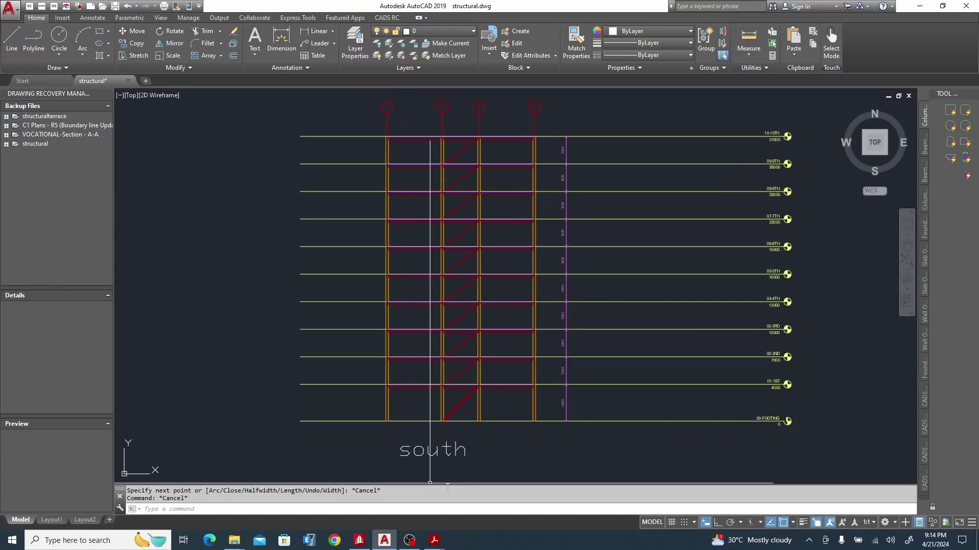
# Draw a circle of about 247 mm radius around the 10th-level beam-column joint on grid 1 of the south elevation
pyautogui.scroll(4, 402, 141)
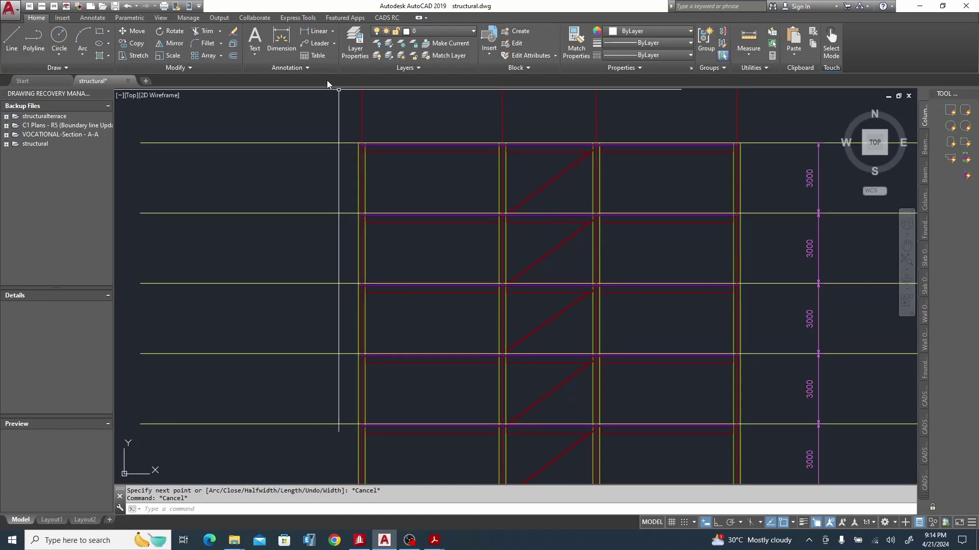
pyautogui.click(59, 38)
pyautogui.scroll(6, 437, 147)
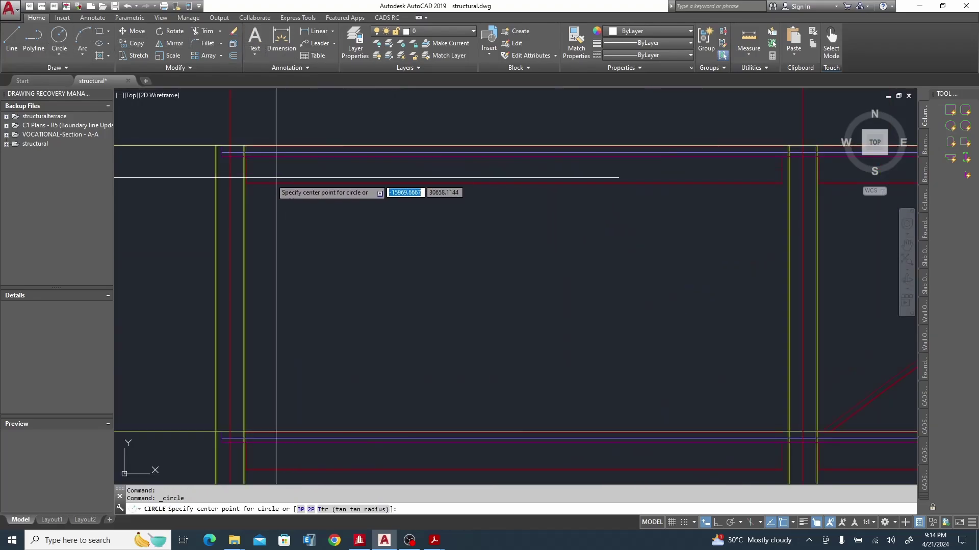
pyautogui.click(233, 154)
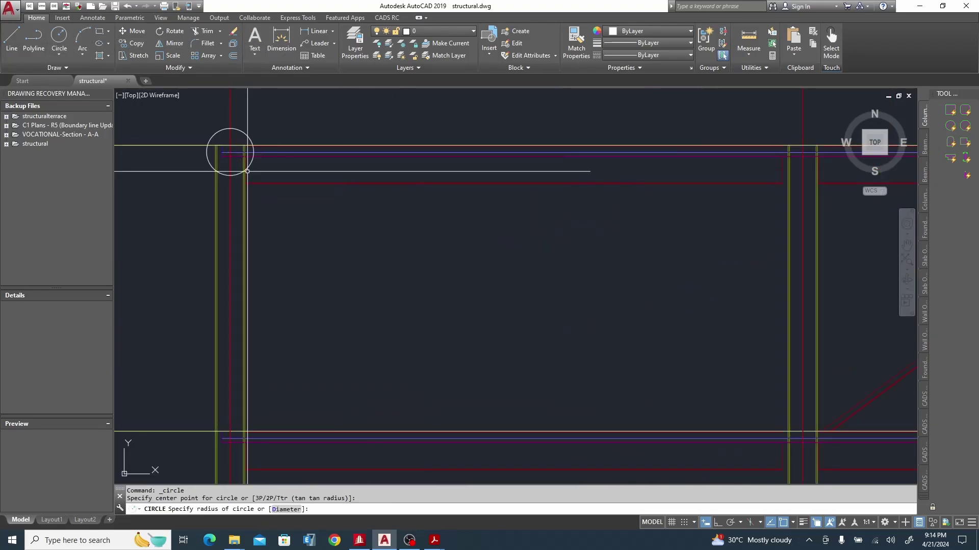
pyautogui.scroll(-6, 253, 166)
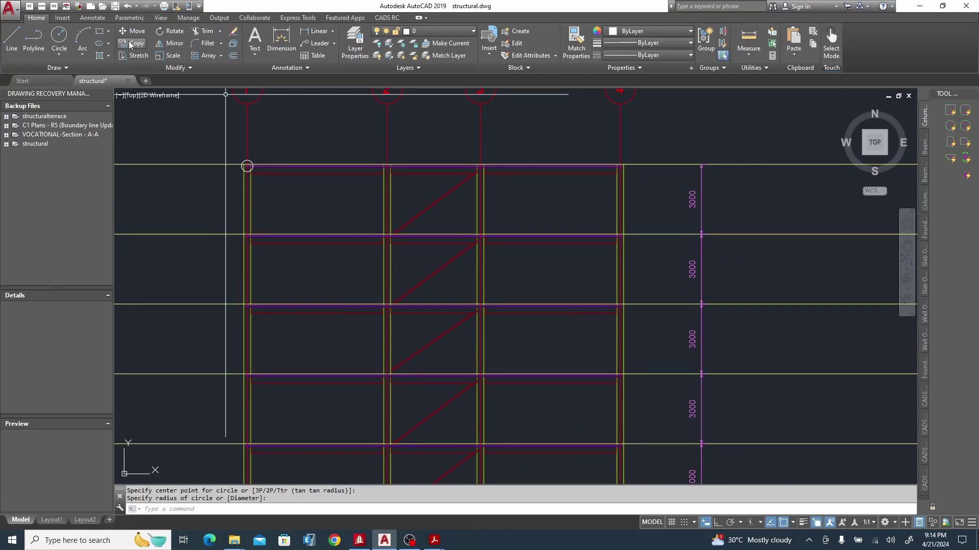
# Draw a second circle around the 9th-level beam-column joint on grid 1 of the south elevation
pyautogui.click(66, 41)
pyautogui.scroll(3, 239, 232)
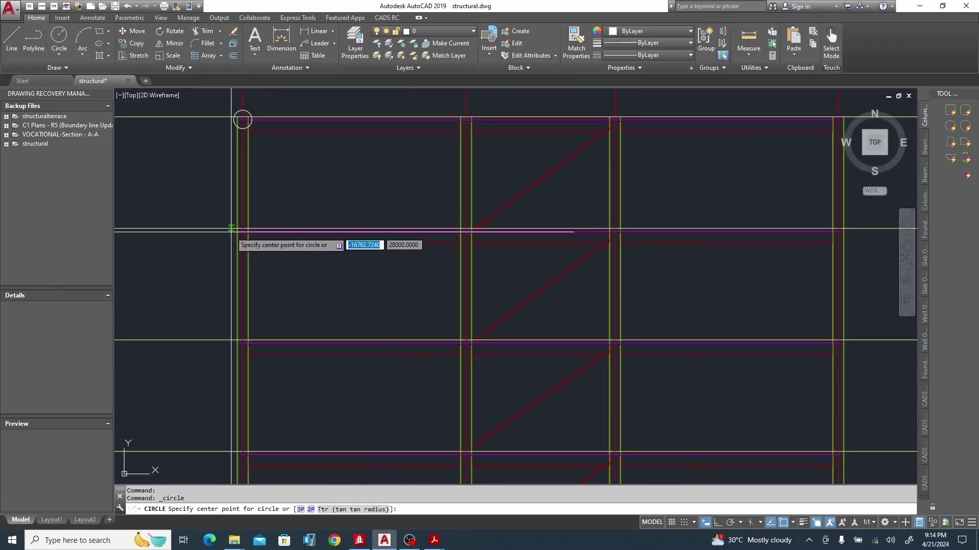
pyautogui.click(239, 232)
pyautogui.click(250, 224)
pyautogui.press('Escape')
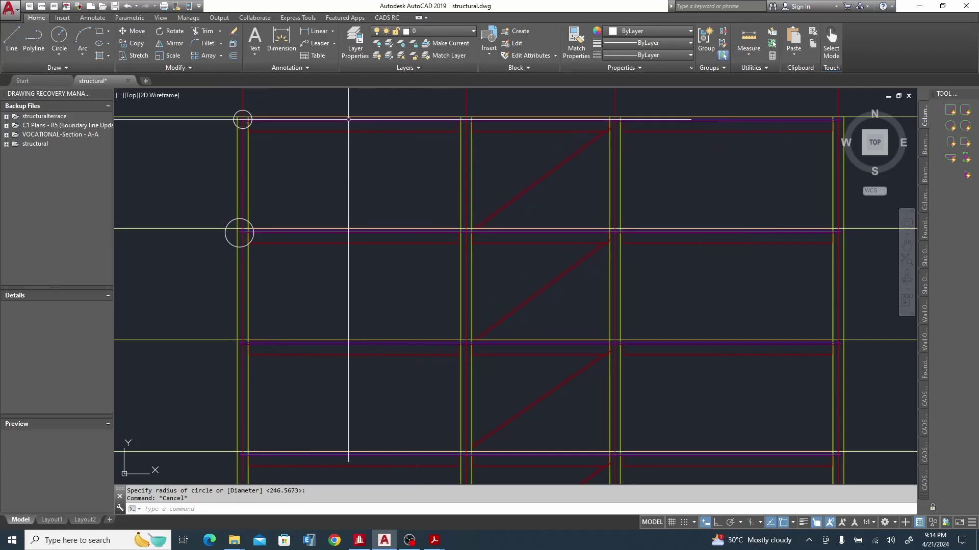
pyautogui.moveTo(247, 122); pyautogui.dragTo(314, 229, button='middle')
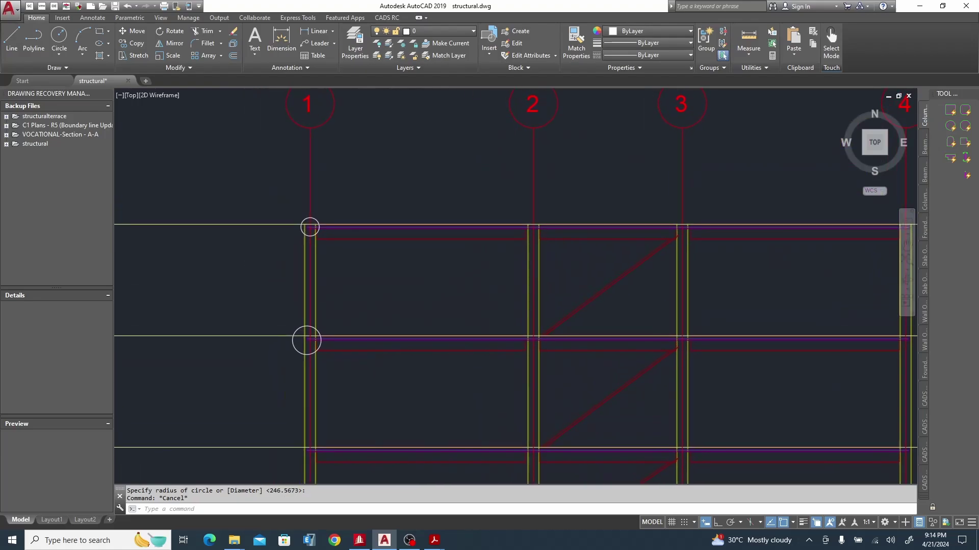
pyautogui.click(302, 32)
pyautogui.click(310, 137)
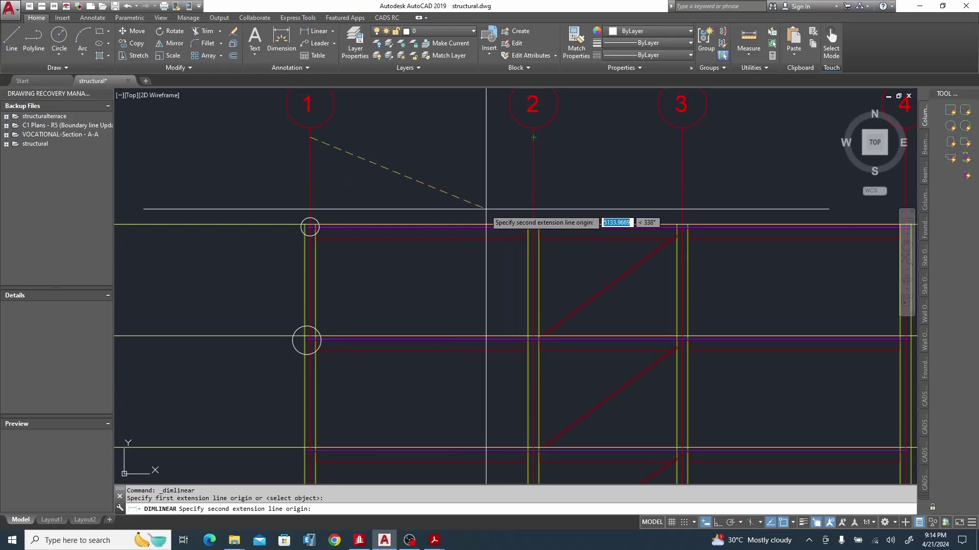
pyautogui.press('Escape')
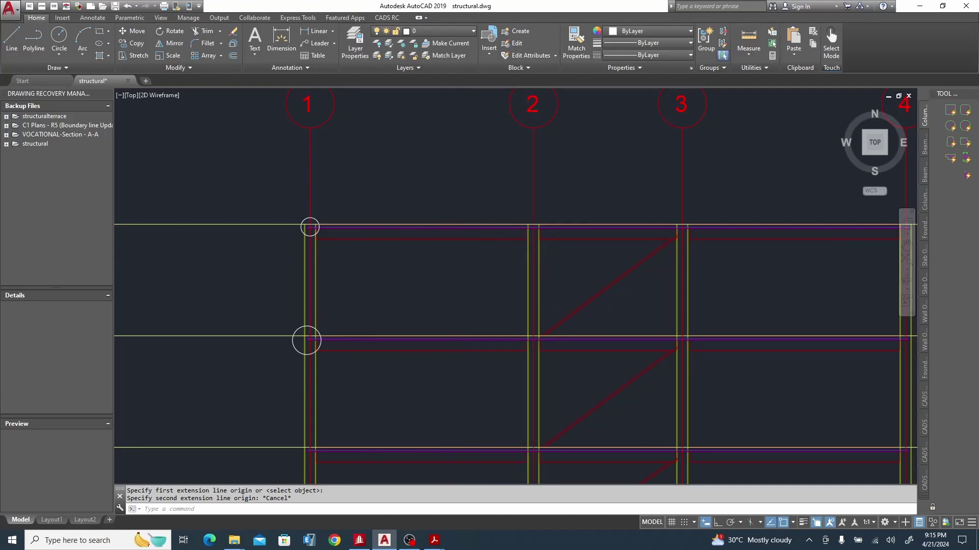
# Examine the joints along grid 1 and the floor levels of the south elevation against the other elevations
pyautogui.scroll(-2, 439, 256)
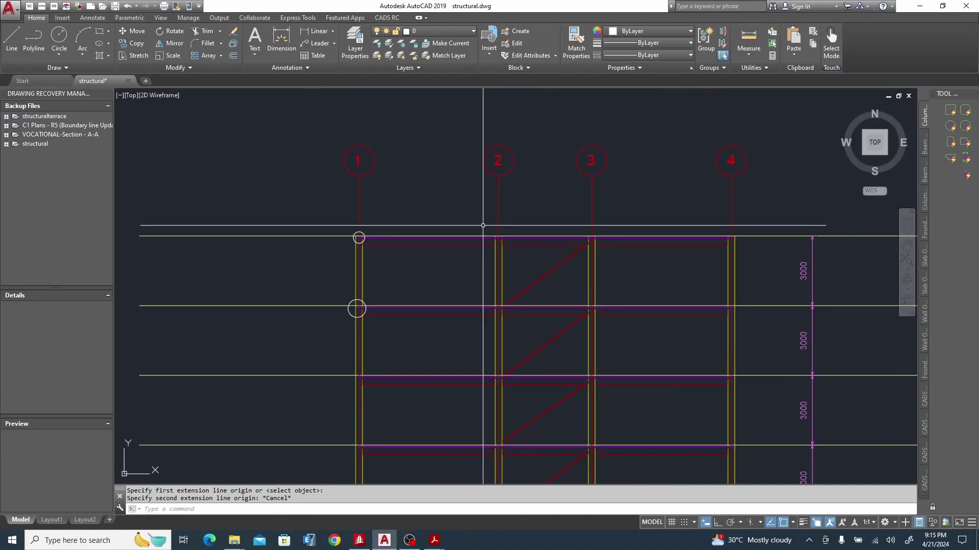
pyautogui.moveTo(481, 253); pyautogui.dragTo(467, 215, button='middle')
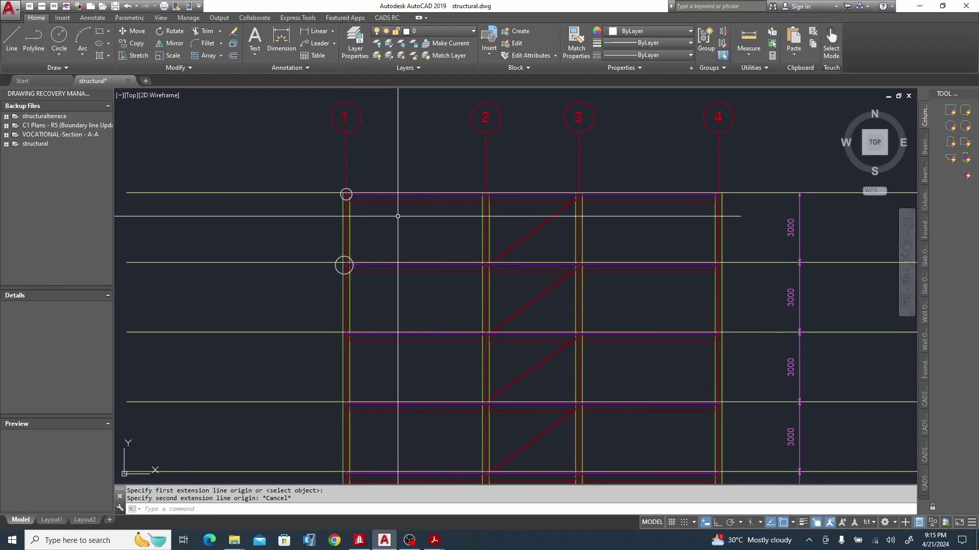
pyautogui.moveTo(345, 226); pyautogui.dragTo(349, 184, button='middle')
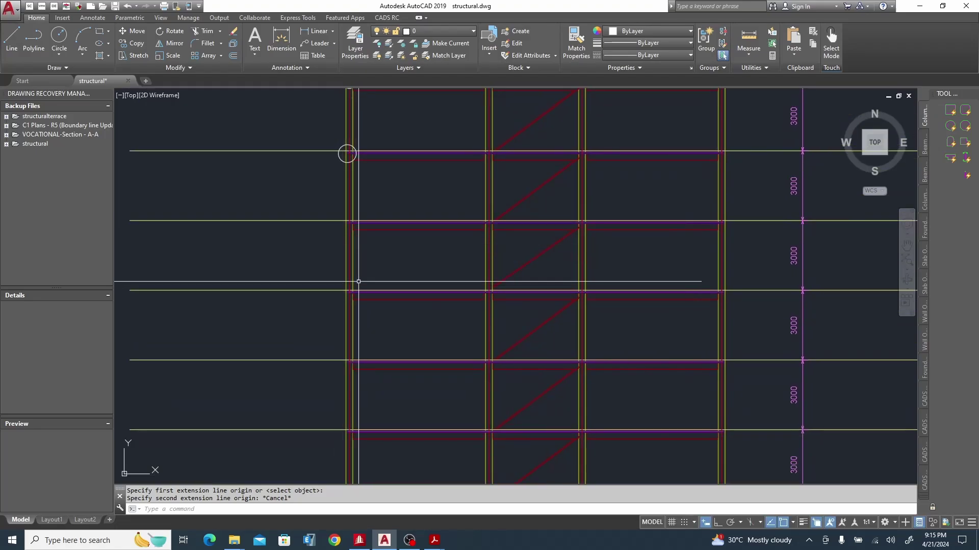
pyautogui.scroll(-4, 349, 242)
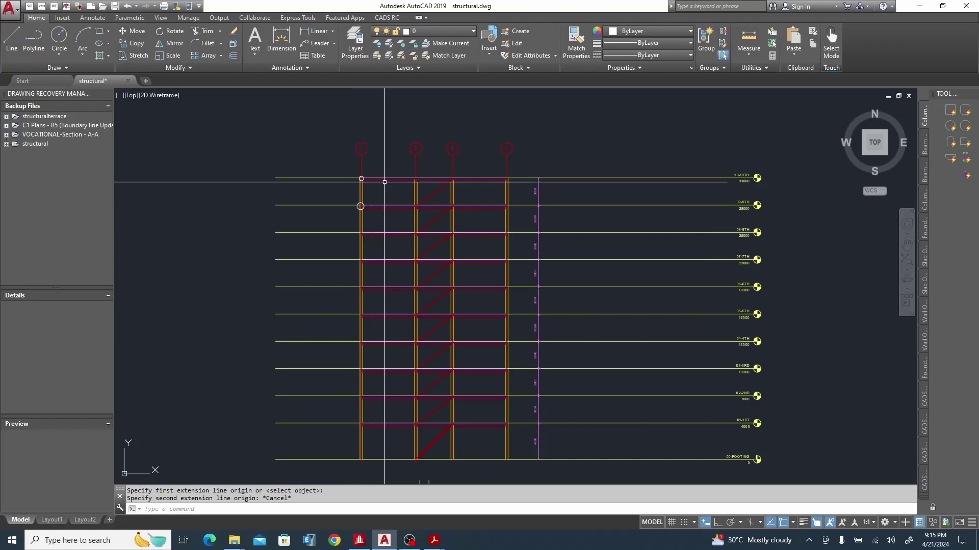
pyautogui.scroll(2, 352, 175)
pyautogui.scroll(-3, 350, 175)
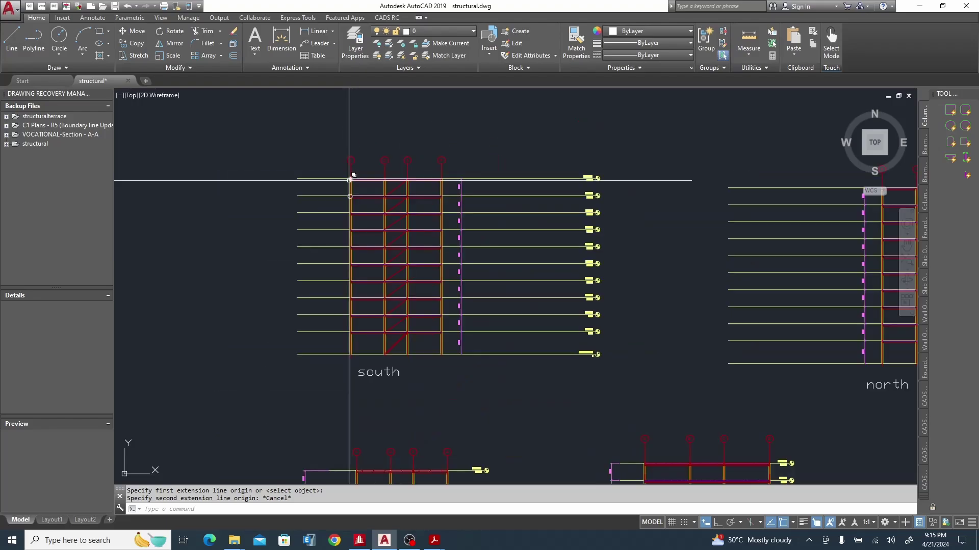
pyautogui.moveTo(479, 197); pyautogui.dragTo(298, 181, button='middle')
pyautogui.scroll(-3, 459, 175)
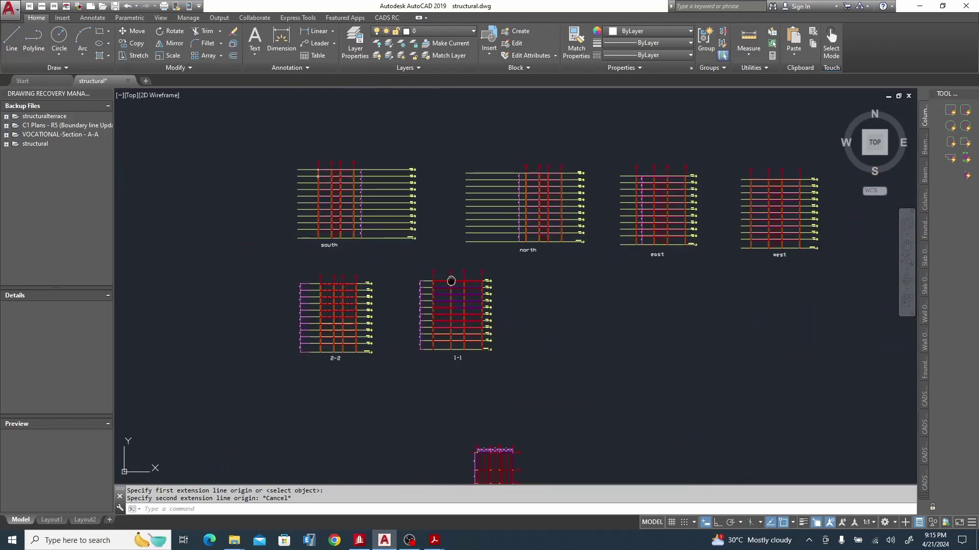
# Draw a small triangular polyline arrow outside grid 1 between grids B and C, pointing toward the plan
pyautogui.moveTo(452, 280); pyautogui.dragTo(449, 69, button='middle')
pyautogui.scroll(5, 497, 288)
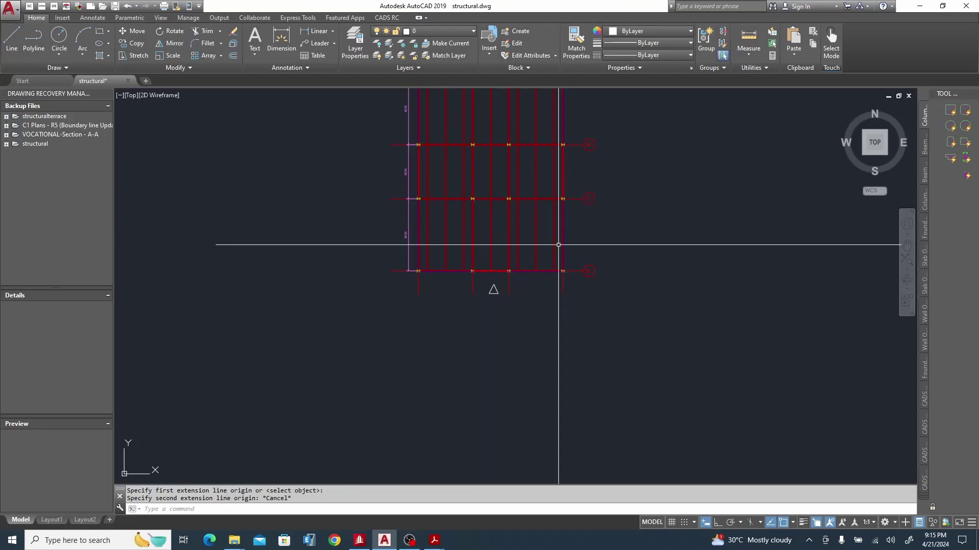
pyautogui.moveTo(566, 158); pyautogui.dragTo(563, 190, button='middle')
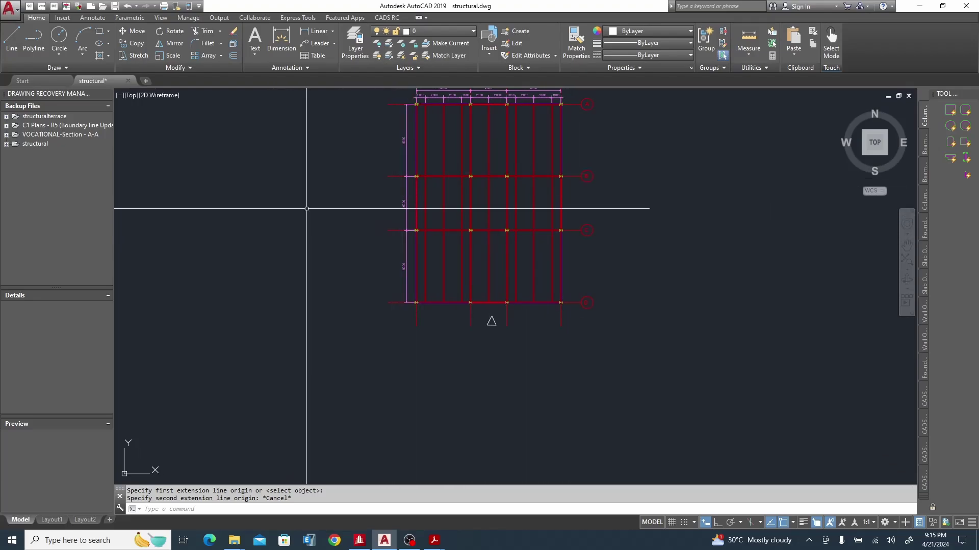
pyautogui.click(40, 46)
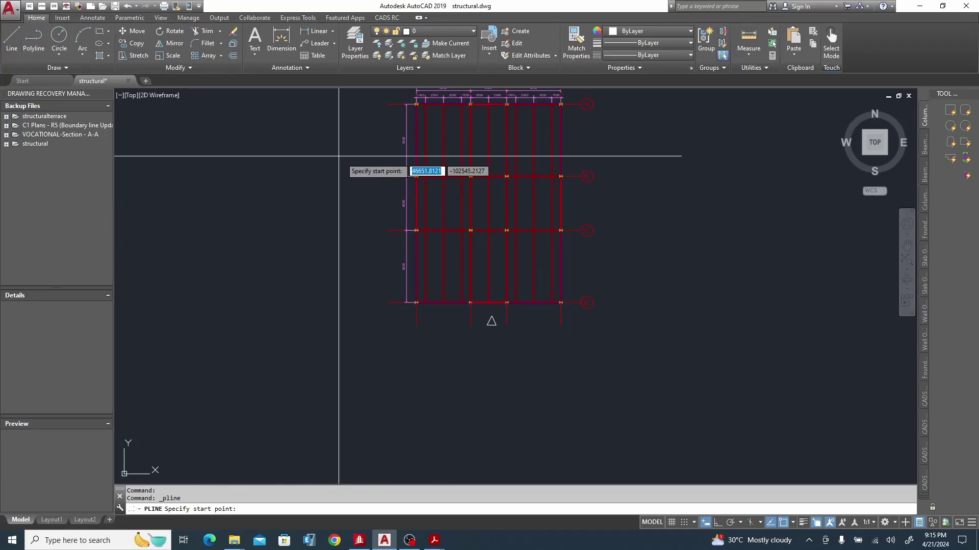
pyautogui.click(397, 207)
pyautogui.scroll(5, 393, 213)
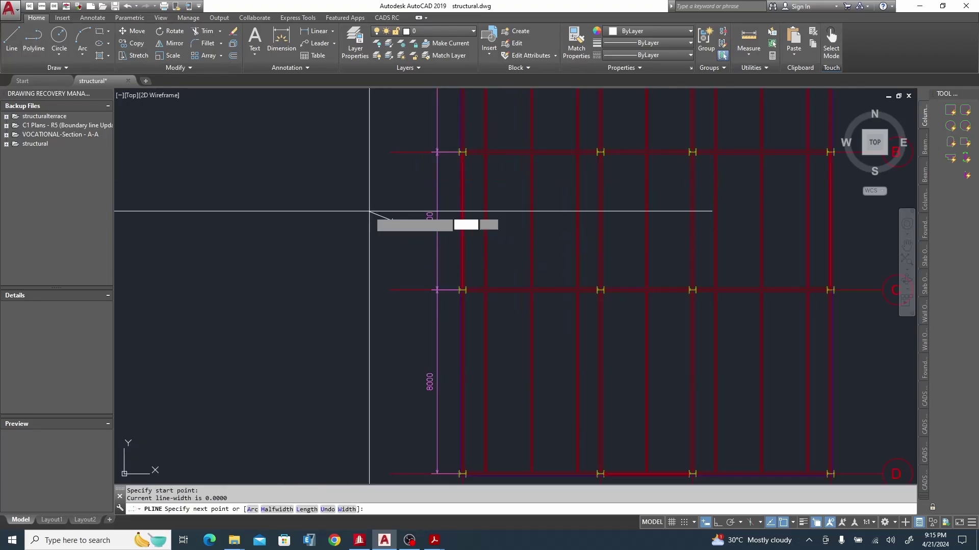
pyautogui.click(369, 212)
pyautogui.click(369, 229)
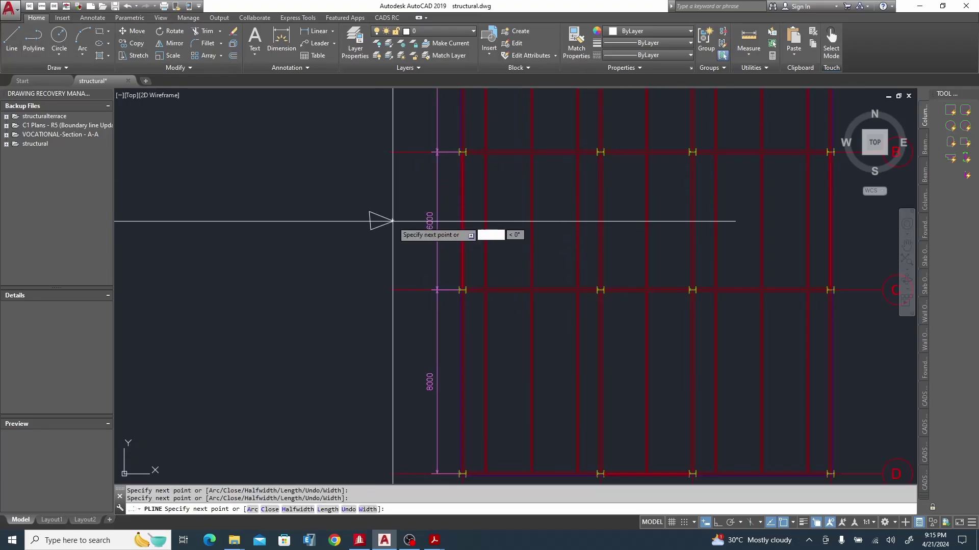
pyautogui.press('Escape')
pyautogui.scroll(-4, 365, 214)
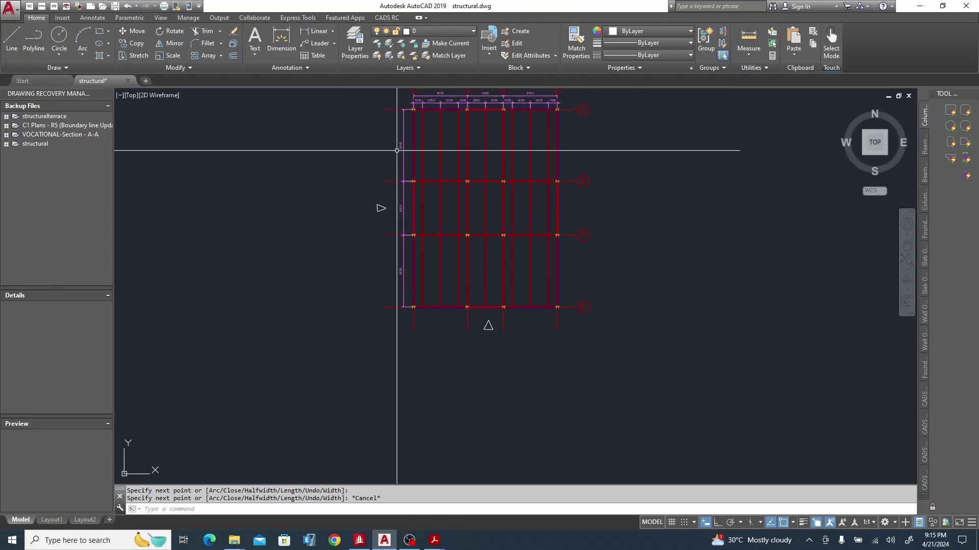
# Measure the south elevation's width at the 10th level between grid 1 and the outermost opposite grid
pyautogui.scroll(-5, 454, 166)
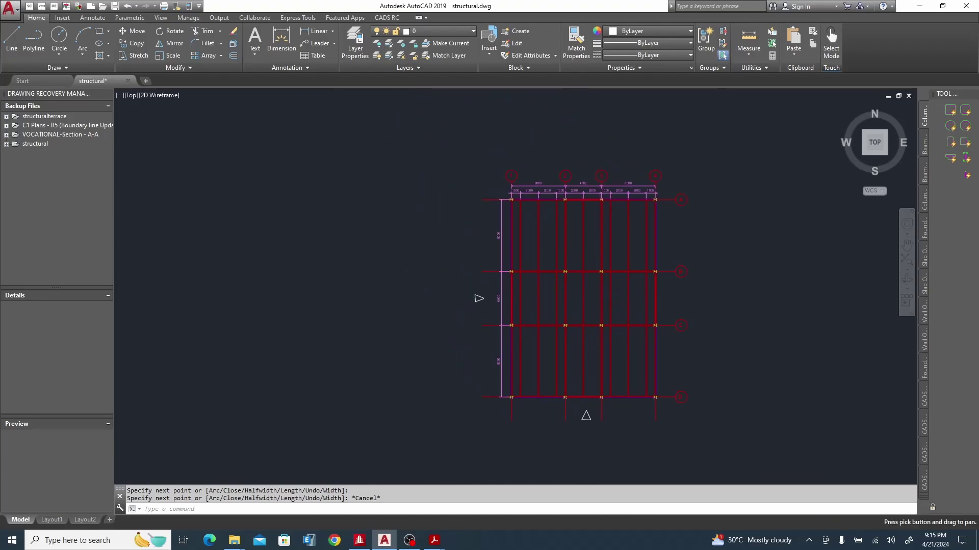
pyautogui.scroll(2, 470, 166)
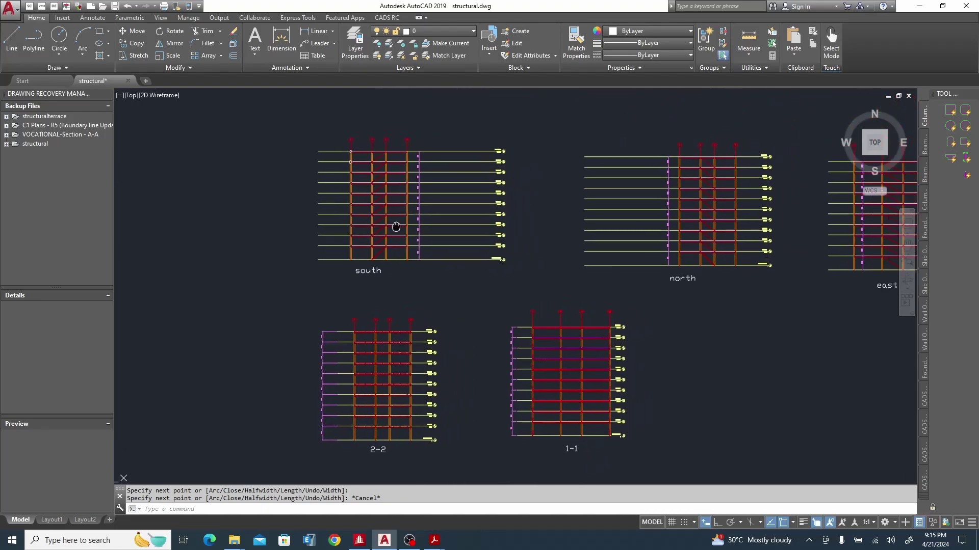
pyautogui.scroll(2, 361, 164)
pyautogui.moveTo(380, 187); pyautogui.dragTo(372, 187, button='middle')
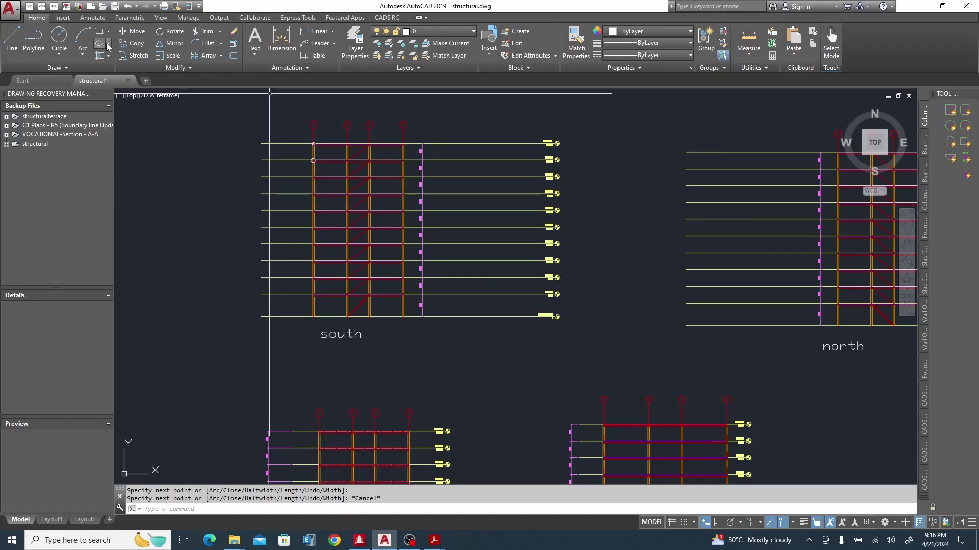
pyautogui.click(313, 32)
pyautogui.scroll(10, 323, 185)
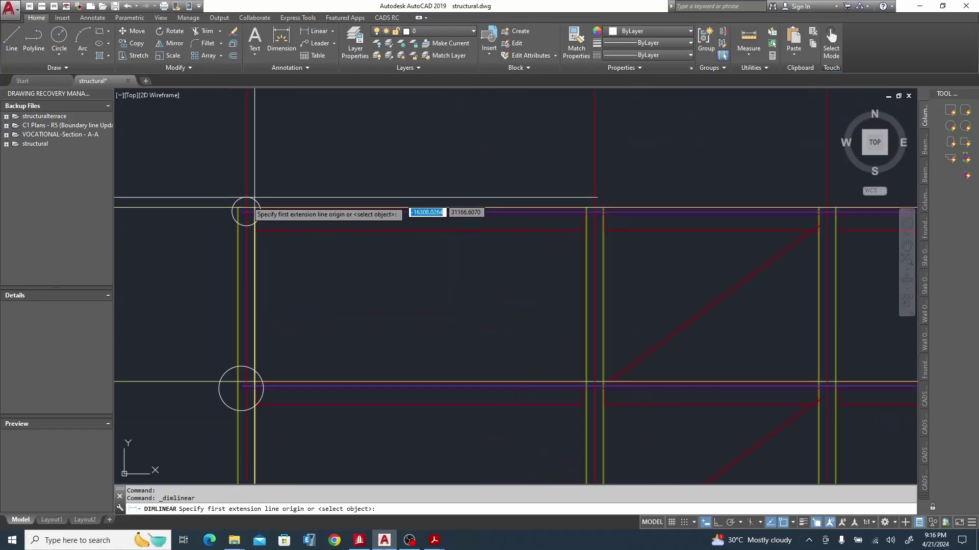
pyautogui.click(247, 208)
pyautogui.scroll(-6, 260, 170)
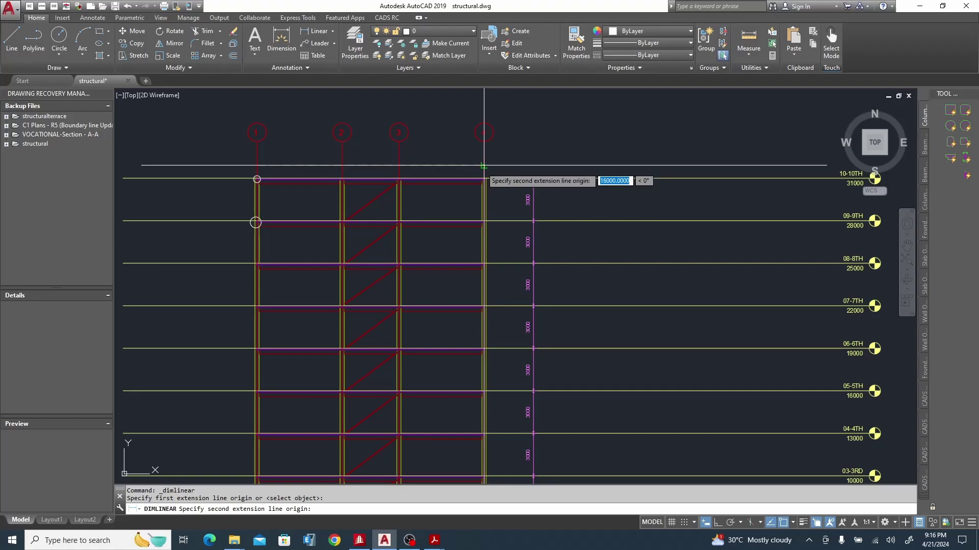
pyautogui.press('Escape')
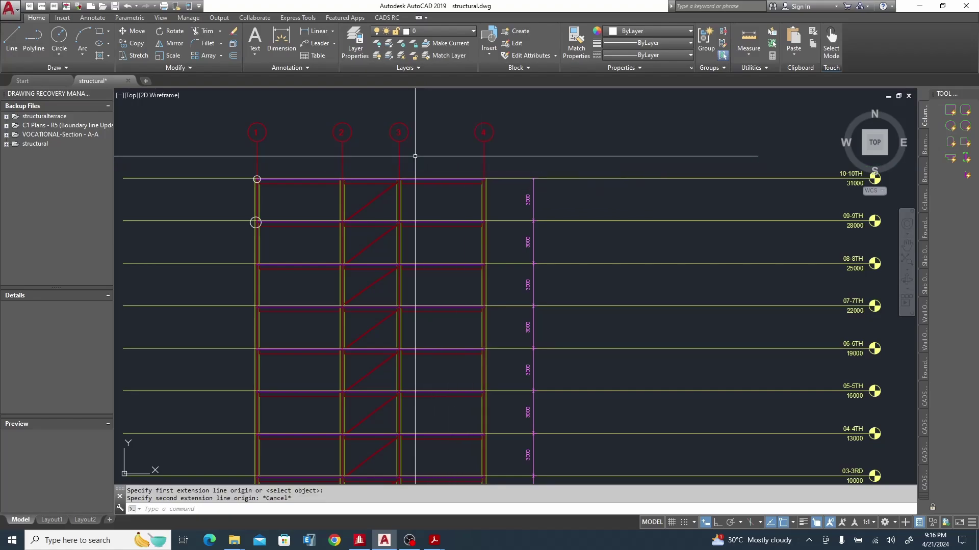
# Measure the south elevation's height along its outermost column, from the 10th level down to the footing level
pyautogui.click(316, 31)
pyautogui.scroll(6, 480, 188)
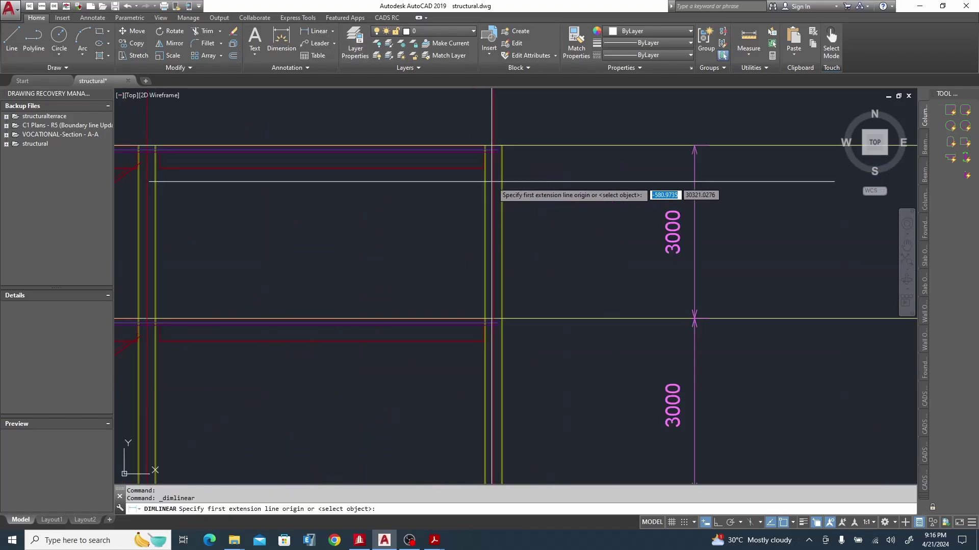
pyautogui.click(489, 148)
pyautogui.scroll(-5, 494, 189)
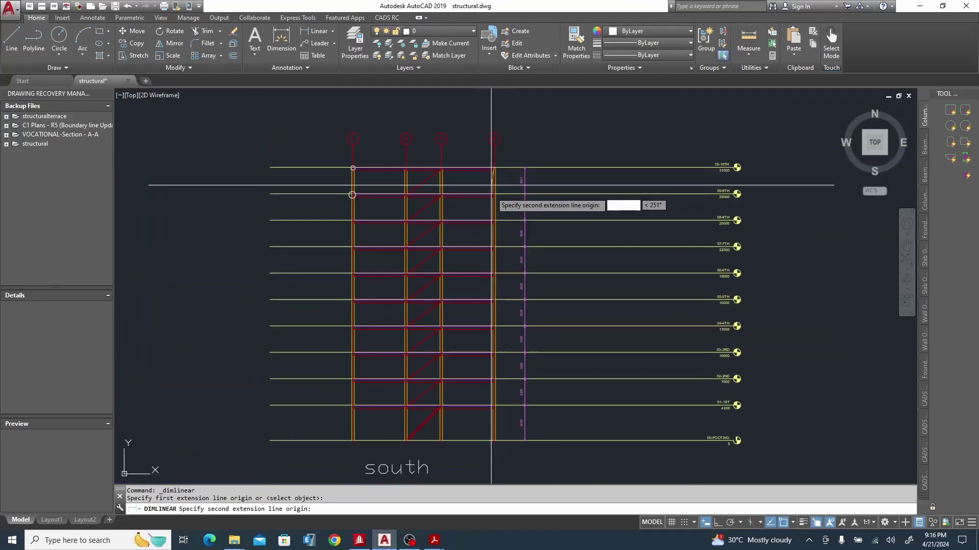
pyautogui.moveTo(494, 189); pyautogui.dragTo(483, 298, button='middle')
pyautogui.scroll(5, 497, 350)
pyautogui.moveTo(502, 372); pyautogui.dragTo(469, 277, button='middle')
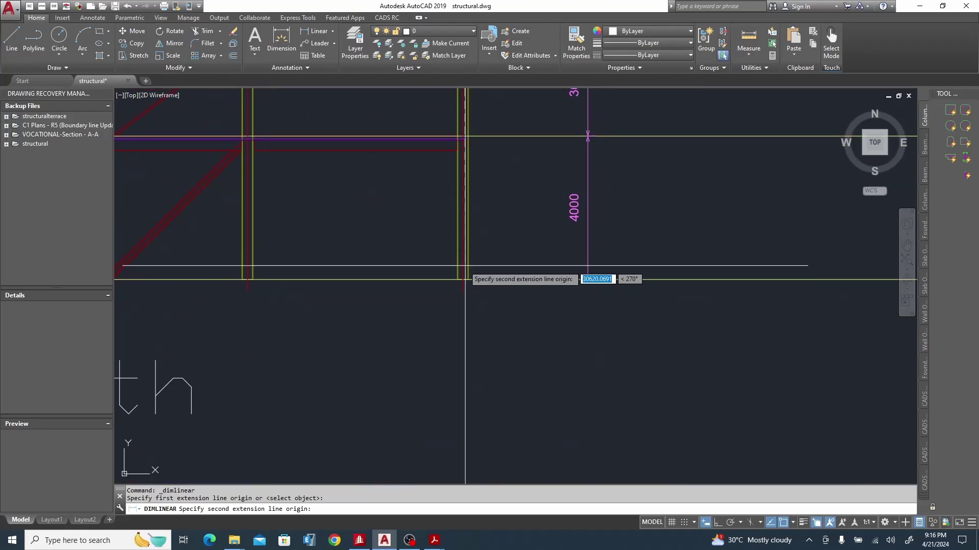
pyautogui.press('Escape')
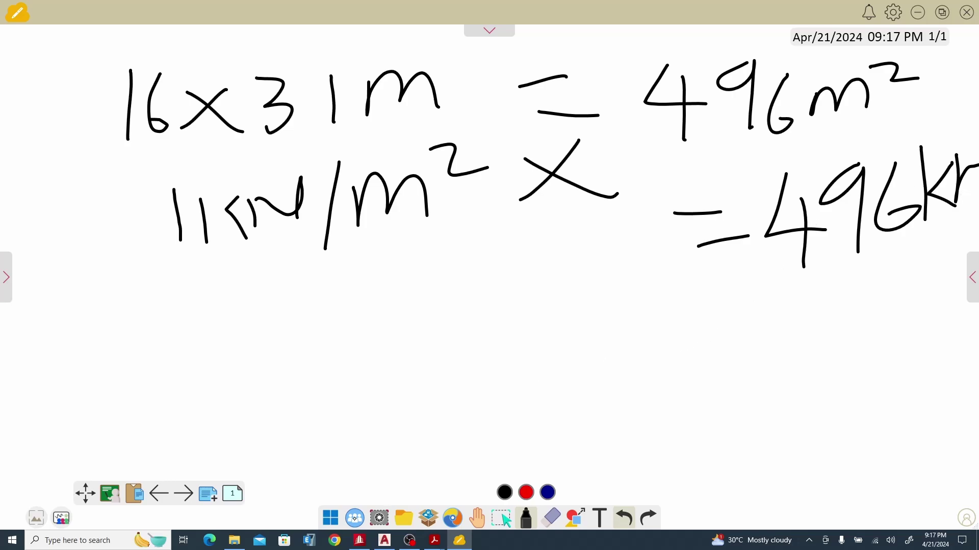
# Switch to STAAD.Pro to check the upper corner joints, then return to the whiteboard and write 496 on a new line
pyautogui.hotkey('alt', 'Tab')
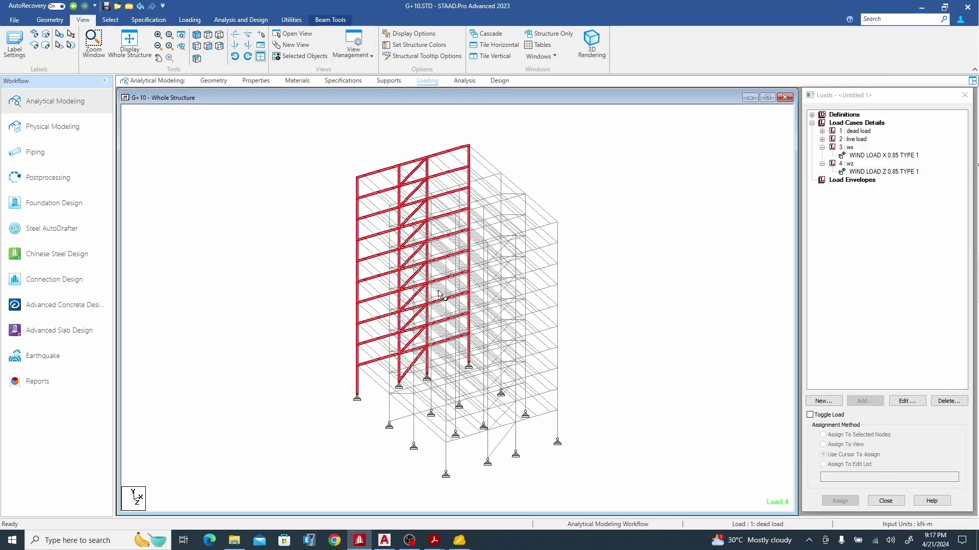
pyautogui.click(357, 178)
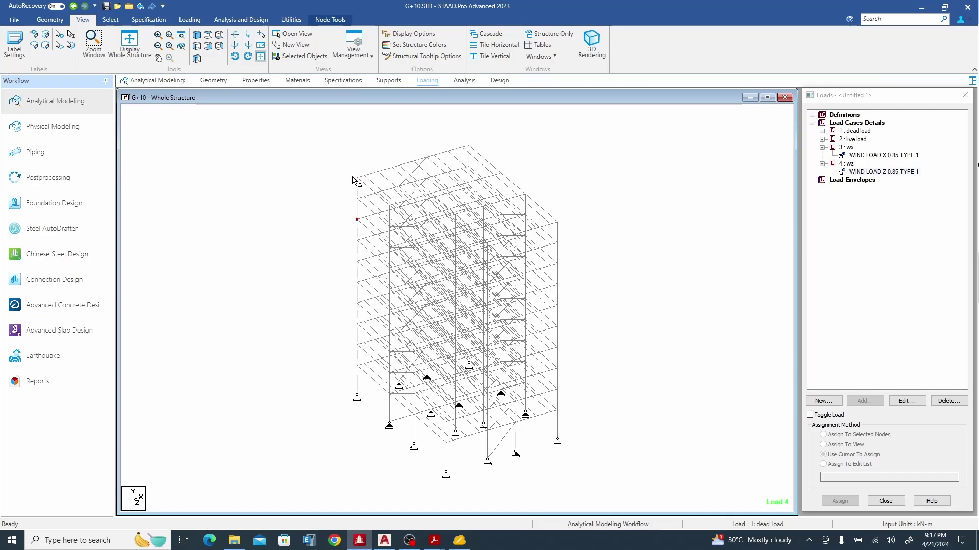
pyautogui.moveTo(421, 543)
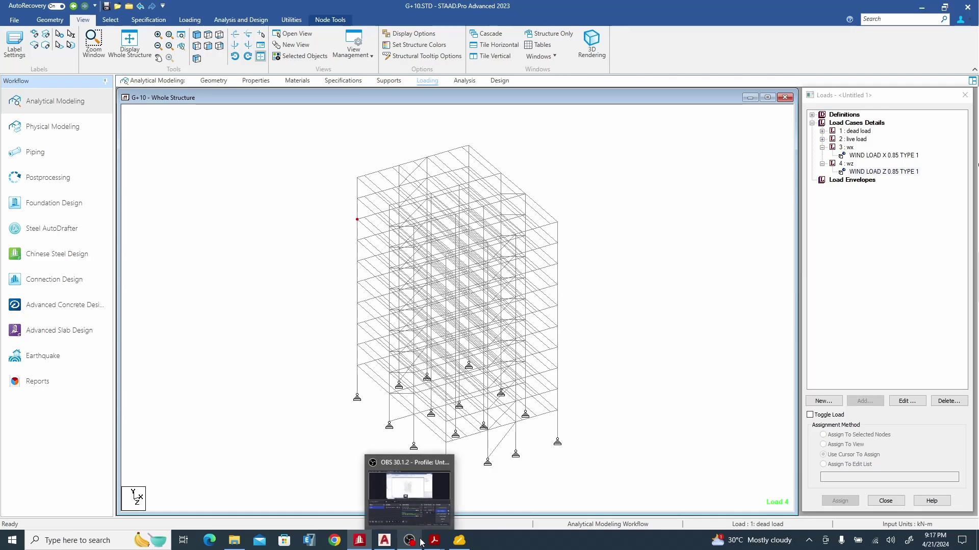
pyautogui.click(458, 540)
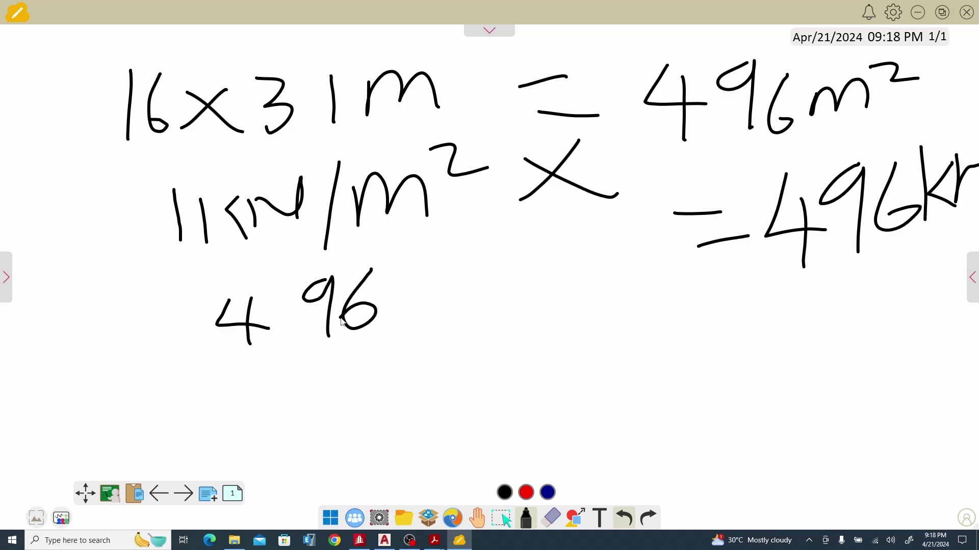
# Switch to STAAD.Pro, isolate one braced X-direction frame in a new view and show it in front elevation
pyautogui.click(360, 540)
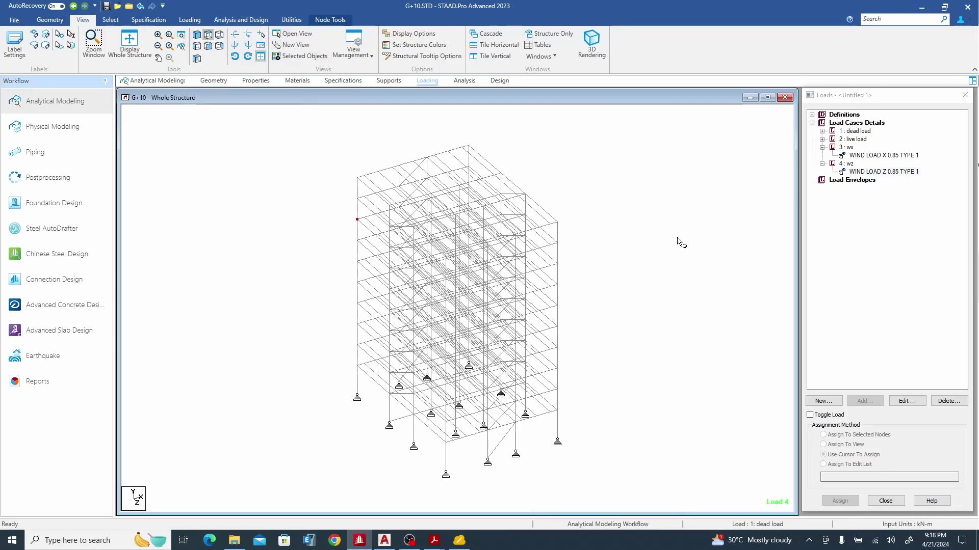
pyautogui.hotkey('ctrl', 't')
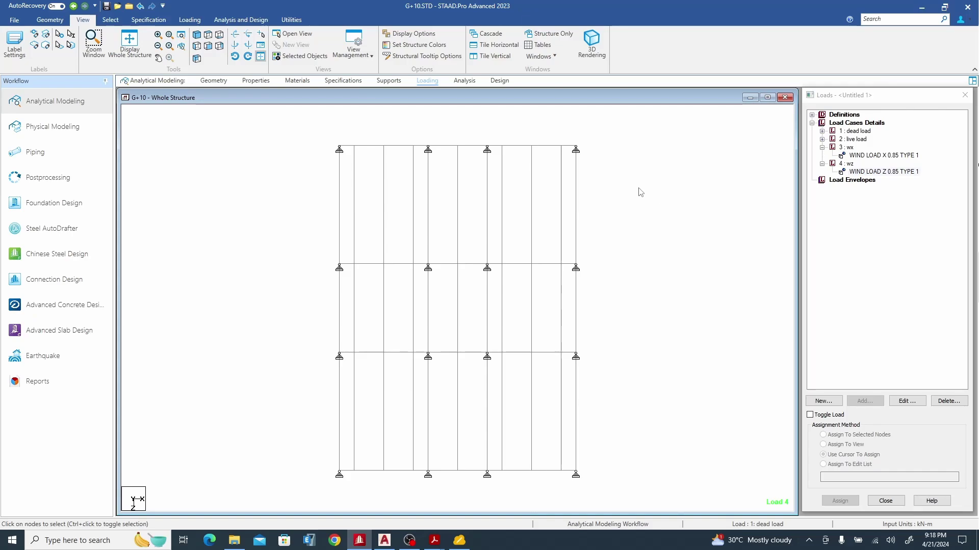
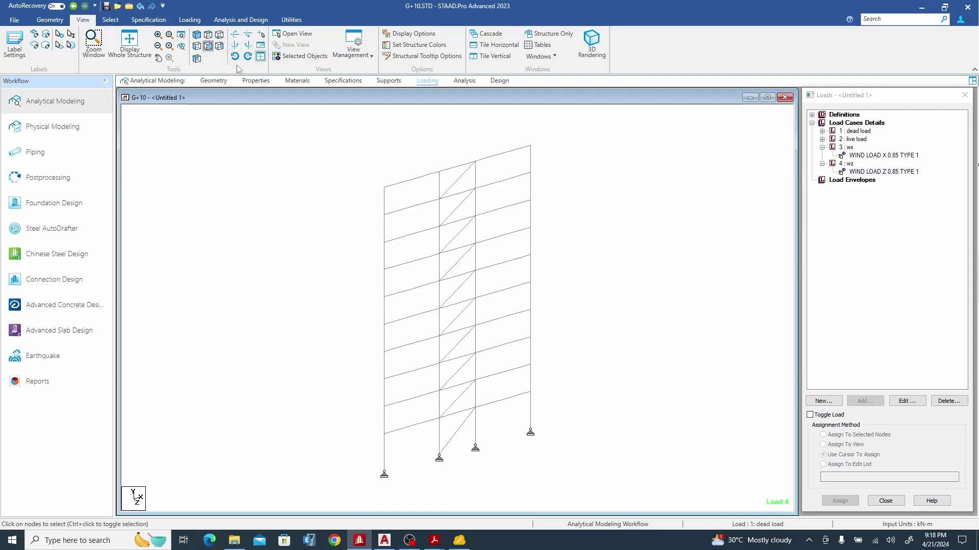
pyautogui.click(208, 46)
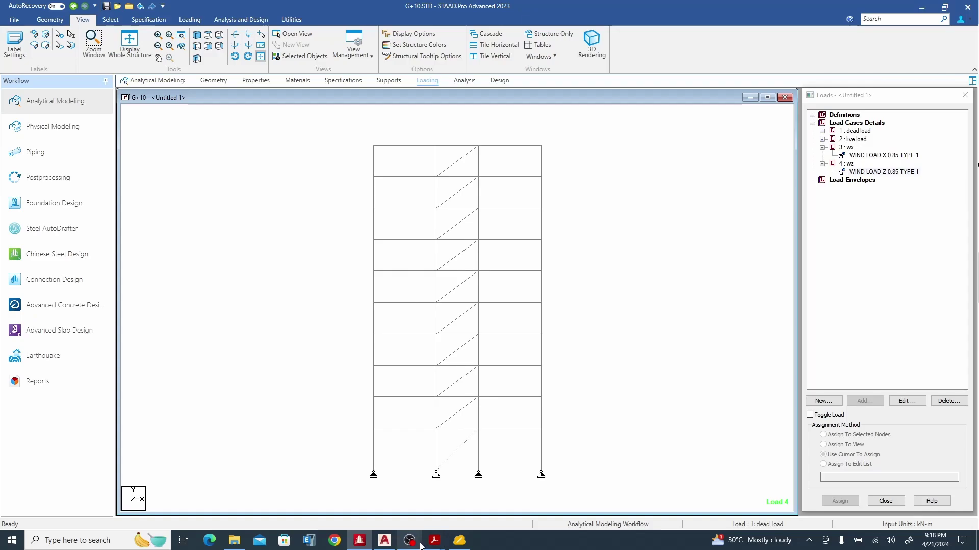
# Return to the whiteboard and extend the handwritten calculation to 496 × 3 over 31
pyautogui.moveTo(434, 546)
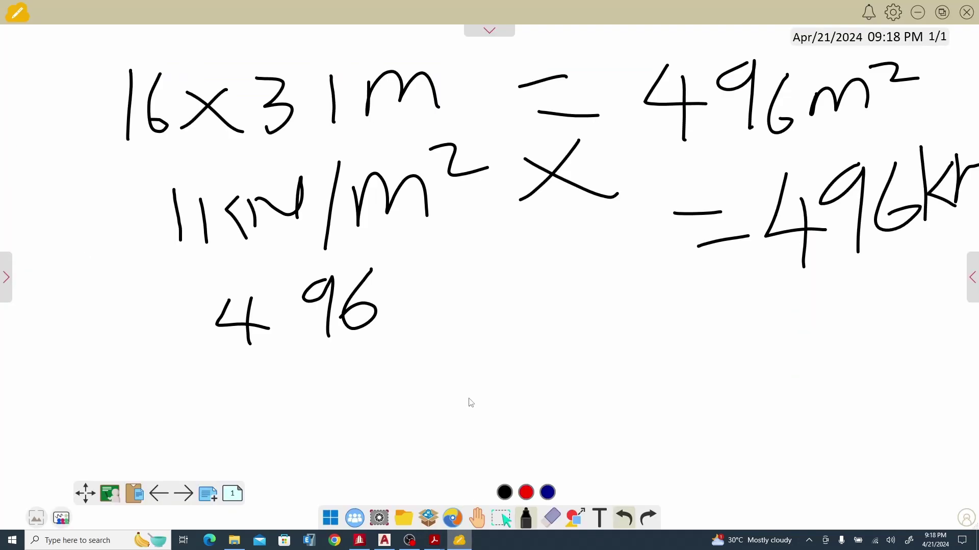
pyautogui.click(460, 540)
pyautogui.moveTo(457, 258); pyautogui.dragTo(420, 314)
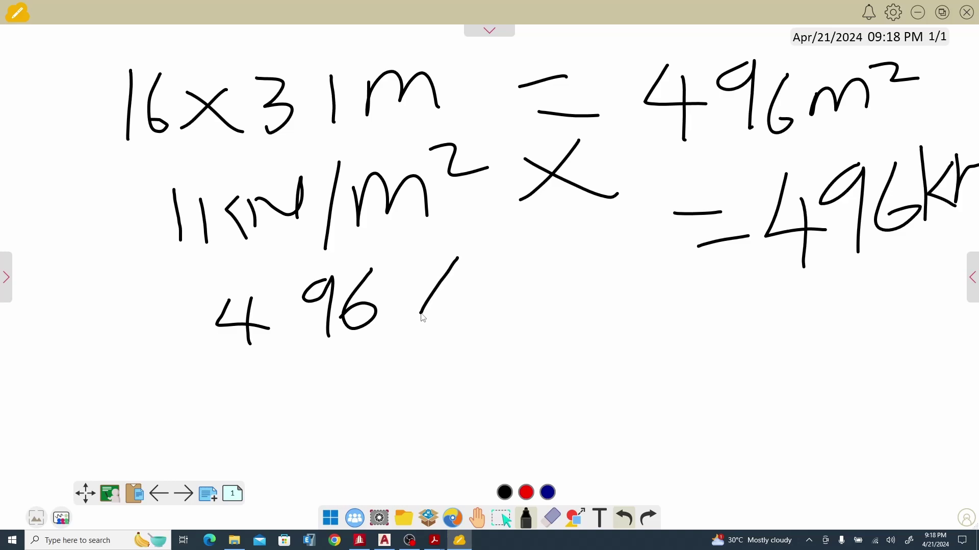
pyautogui.moveTo(407, 274); pyautogui.dragTo(467, 318)
pyautogui.moveTo(474, 269)
pyautogui.mouseDown()
pyautogui.moveTo(520, 280)
pyautogui.moveTo(498, 297)
pyautogui.mouseUp()
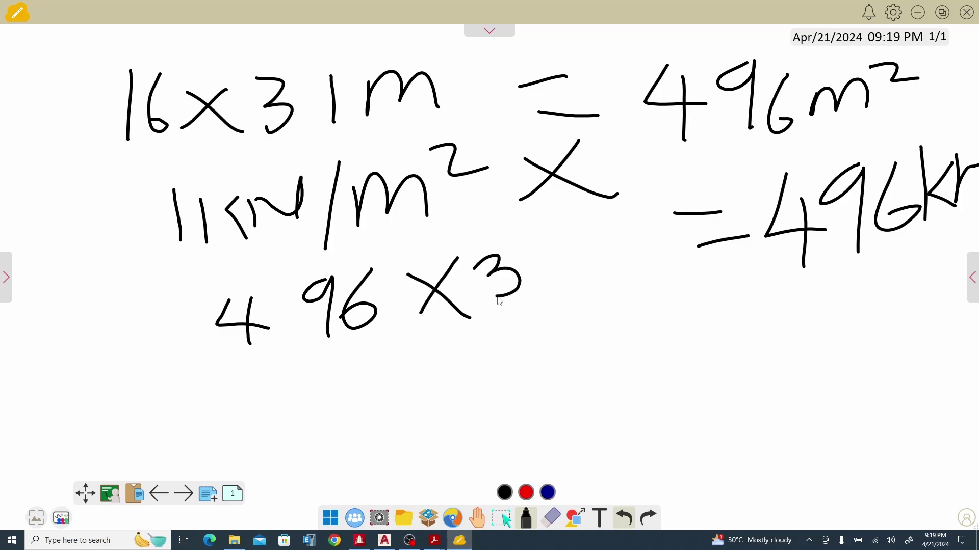
pyautogui.moveTo(238, 359); pyautogui.dragTo(577, 324)
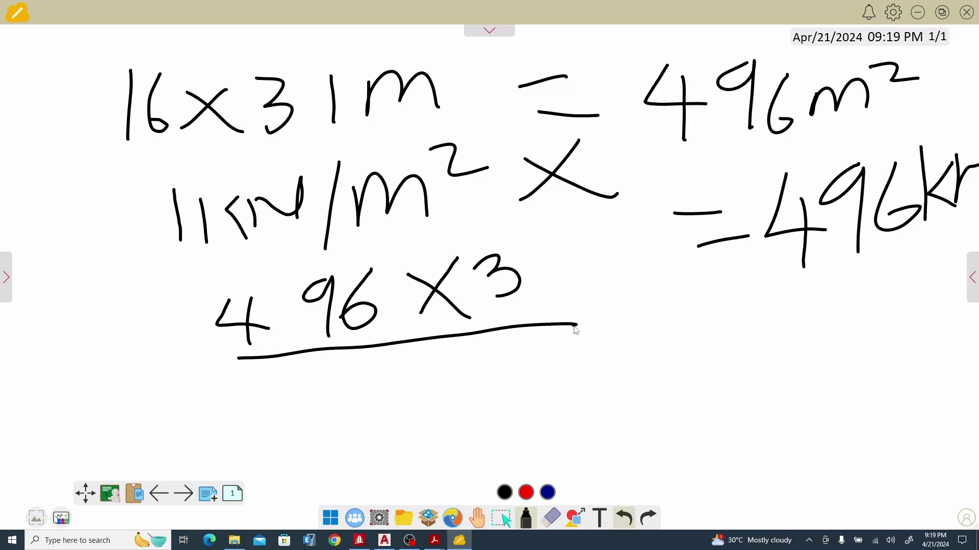
pyautogui.moveTo(364, 377); pyautogui.dragTo(389, 413)
pyautogui.moveTo(447, 350)
pyautogui.mouseDown()
pyautogui.moveTo(459, 409)
pyautogui.moveTo(456, 401)
pyautogui.mouseUp()
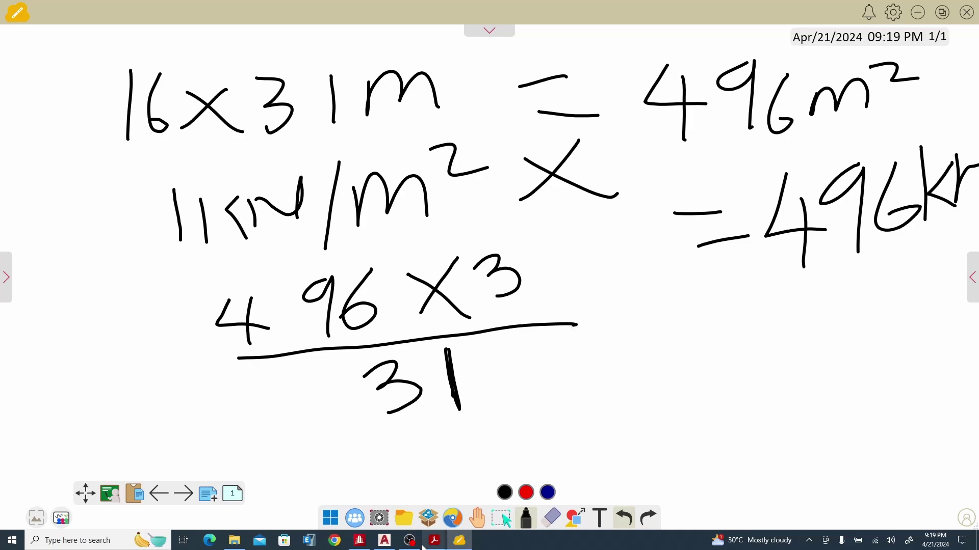
# Check the frame in STAAD.Pro, then change the whiteboard fraction's multiplier to 31 and add an equals sign
pyautogui.click(360, 540)
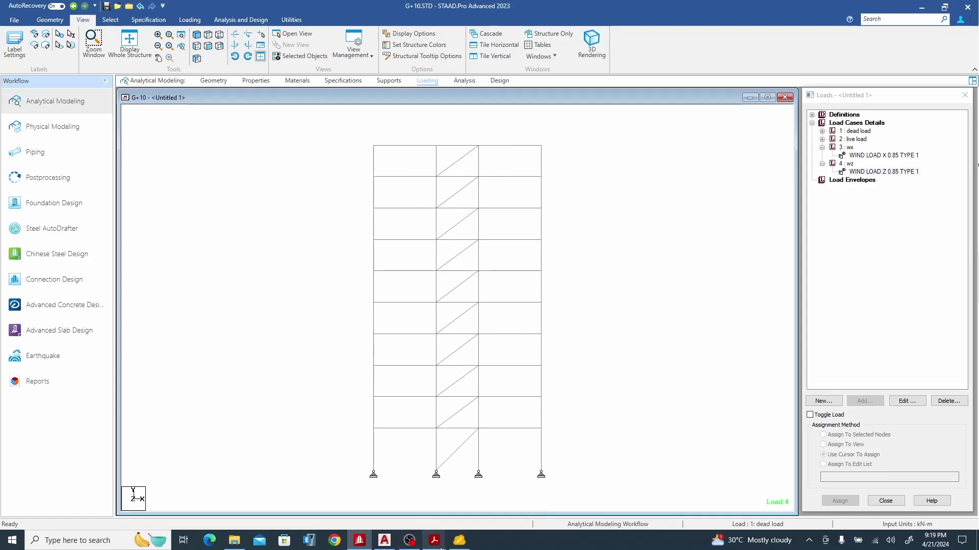
pyautogui.click(459, 540)
pyautogui.moveTo(521, 223); pyautogui.dragTo(531, 319)
pyautogui.moveTo(548, 266); pyautogui.dragTo(572, 261)
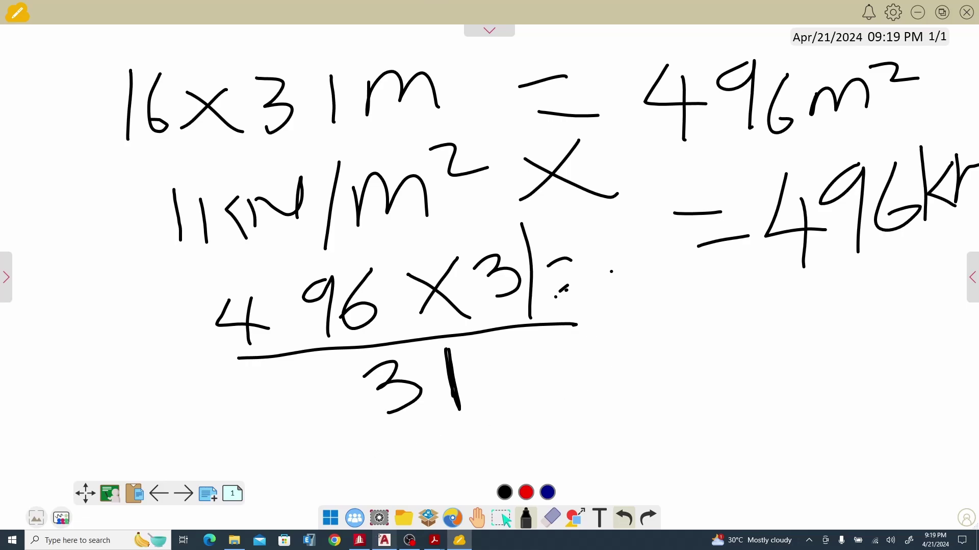
# Switch to AutoCAD and examine the floor plan with its two wind direction arrows
pyautogui.click(384, 540)
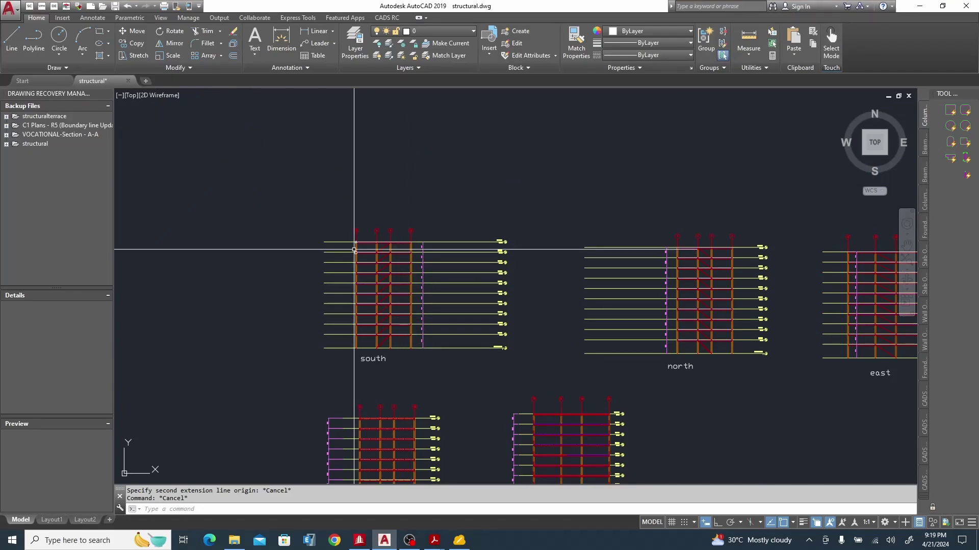
pyautogui.moveTo(350, 258); pyautogui.dragTo(336, 92, button='middle')
pyautogui.moveTo(602, 482)
pyautogui.mouseDown(button='middle')
pyautogui.moveTo(498, 400)
pyautogui.moveTo(480, 282)
pyautogui.mouseUp(button='middle')
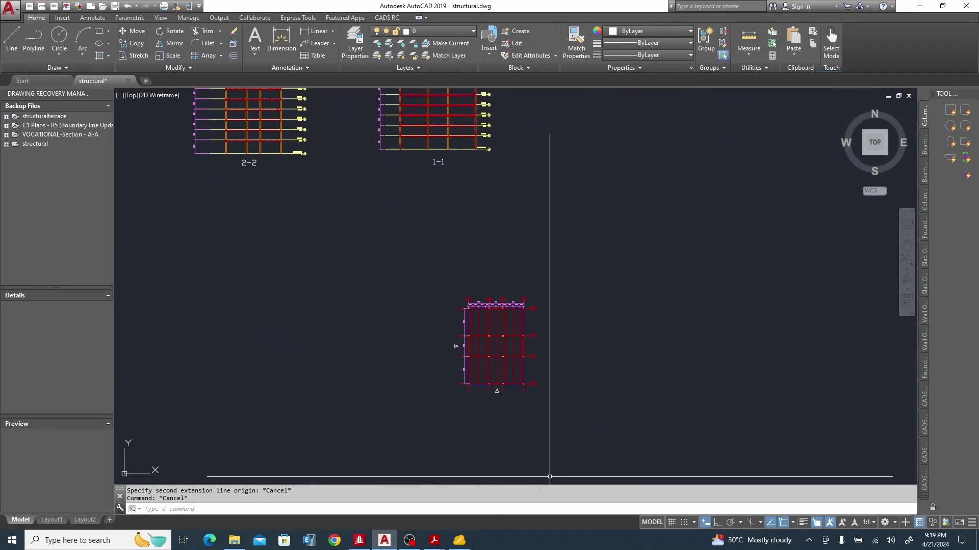
pyautogui.scroll(3, 506, 402)
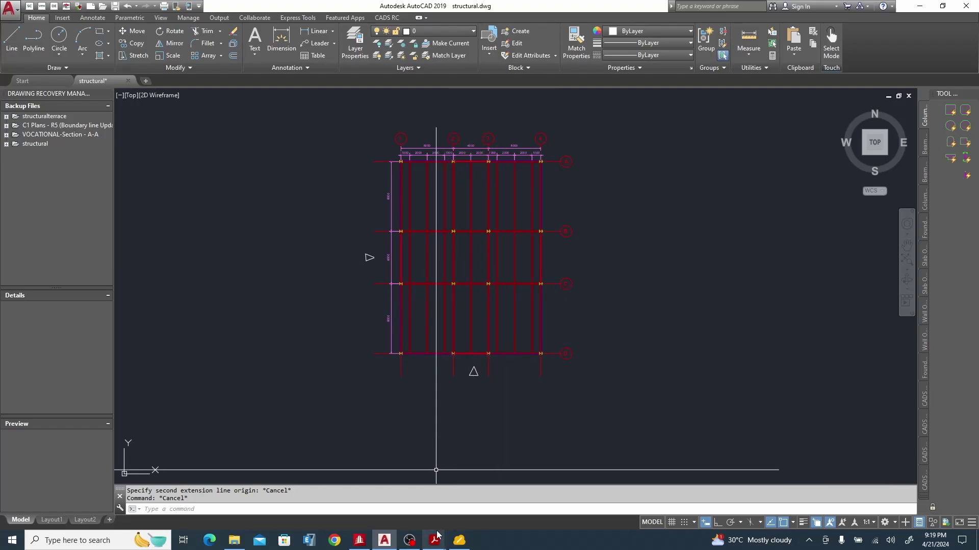
# Switch to STAAD.Pro and delete the X and Z wind load items with factor 0.85 from load cases wx and wz
pyautogui.click(359, 540)
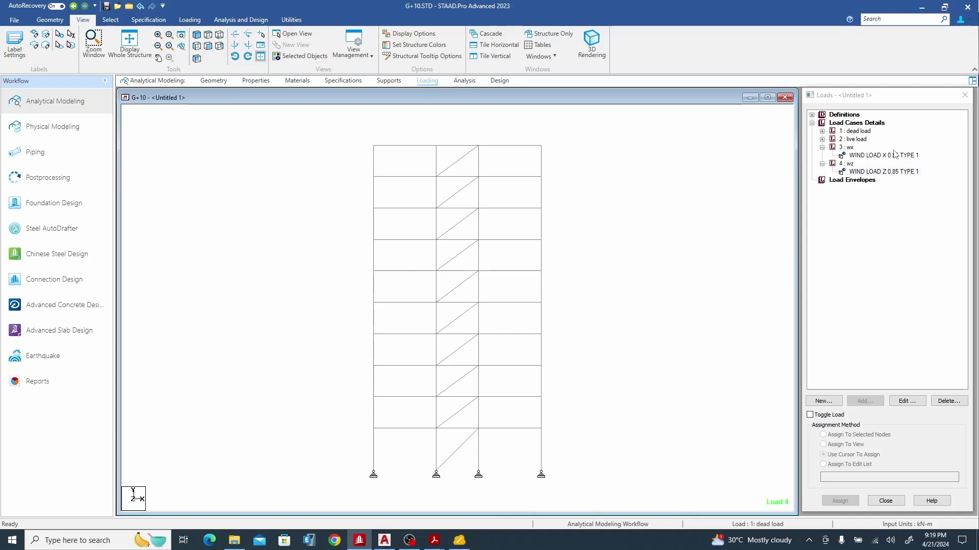
pyautogui.doubleClick(883, 171)
pyautogui.click(887, 156)
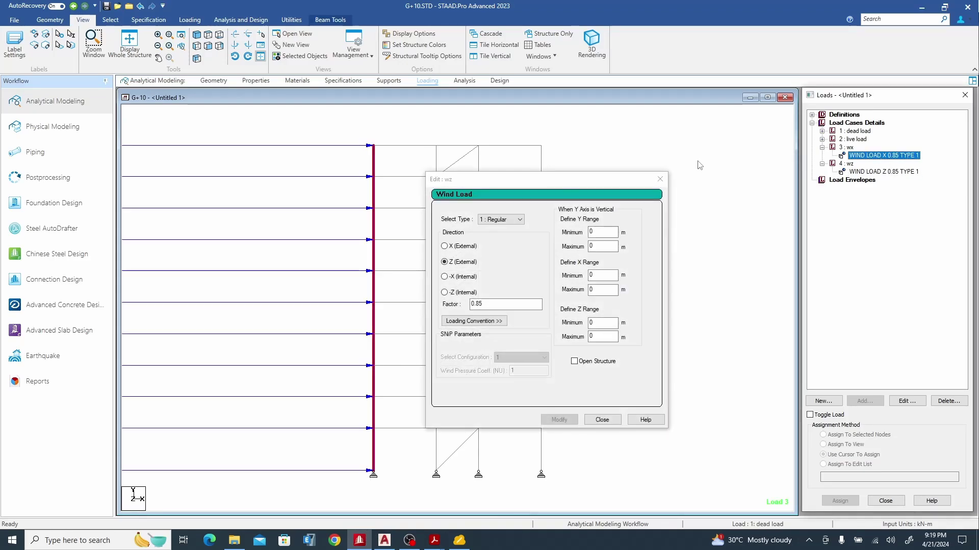
pyautogui.click(659, 179)
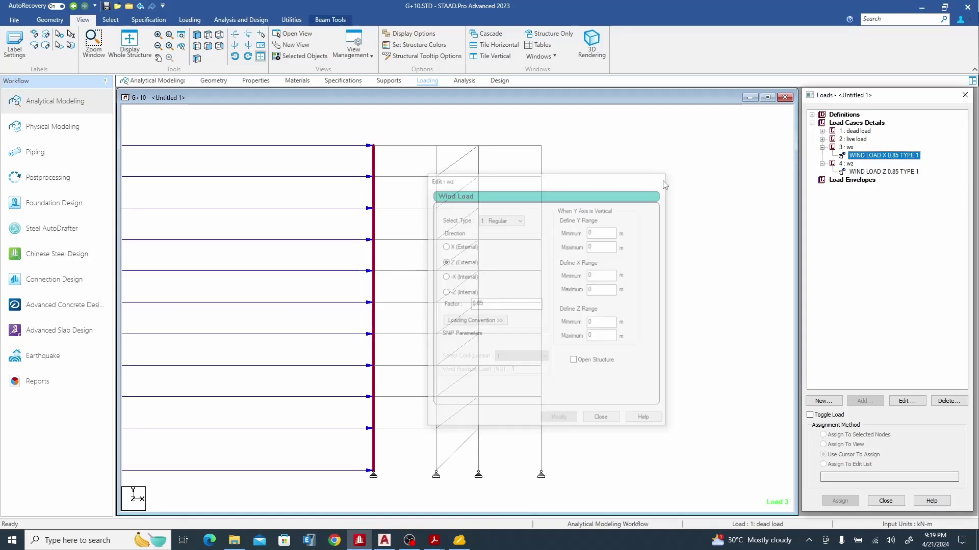
pyautogui.click(946, 403)
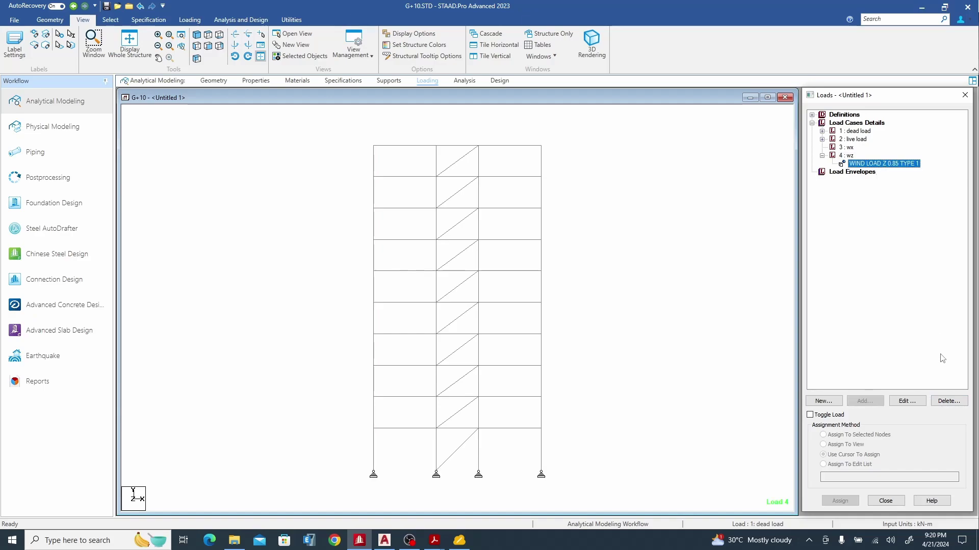
pyautogui.click(957, 403)
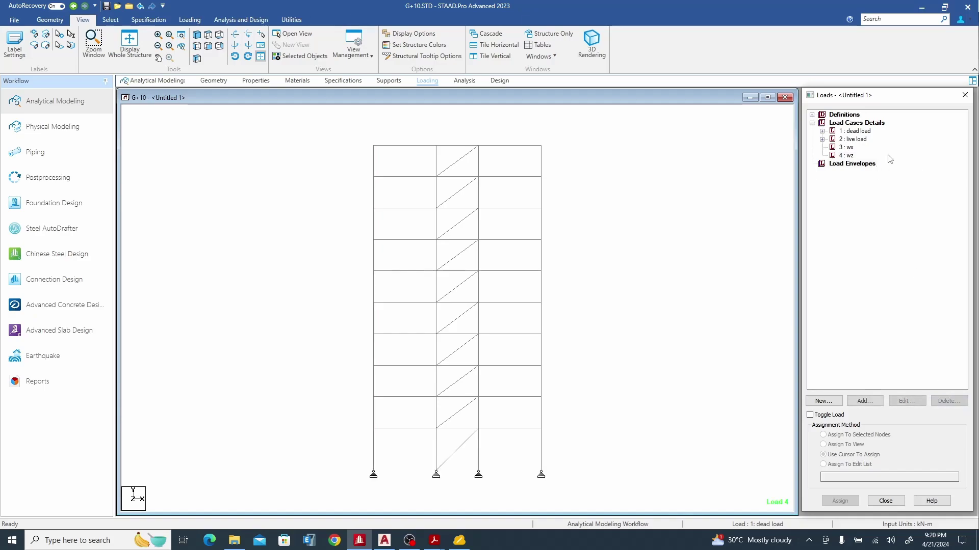
# Add a nodal load with Fz of -12 kN to load case wx
pyautogui.click(849, 147)
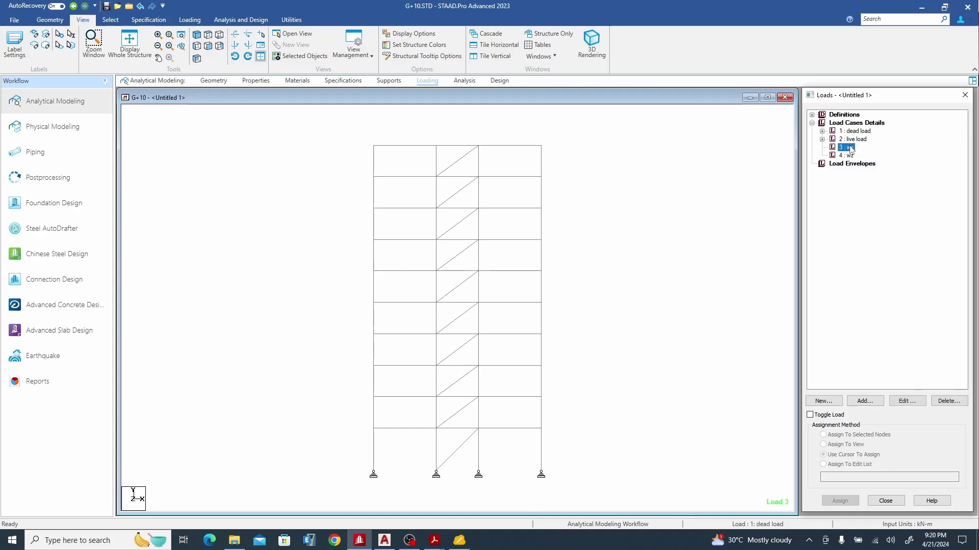
pyautogui.click(871, 405)
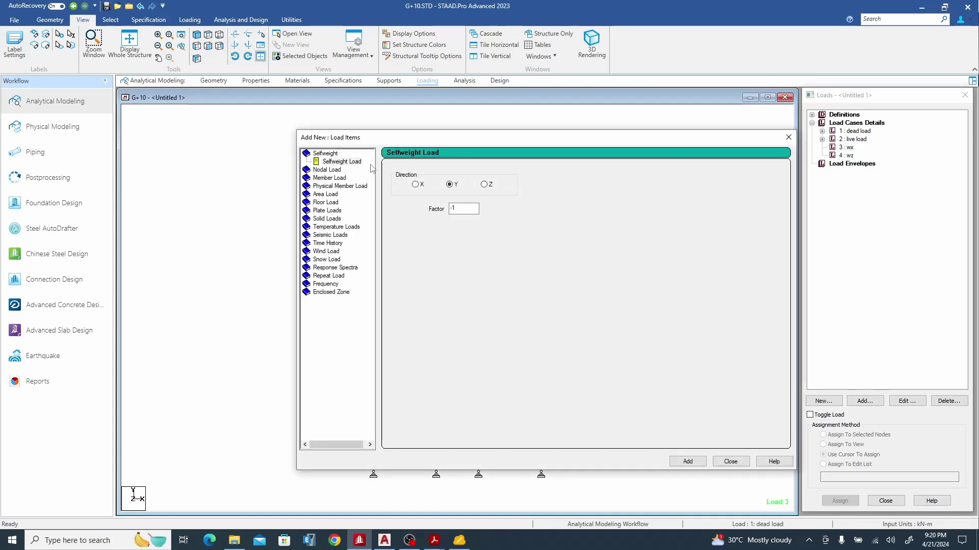
pyautogui.click(325, 170)
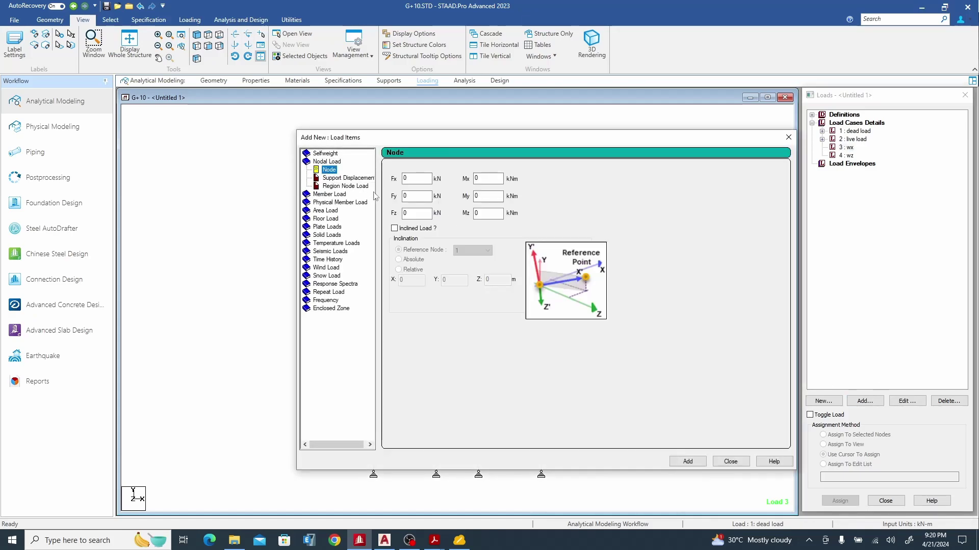
pyautogui.doubleClick(410, 213)
pyautogui.write('-12')
pyautogui.click(690, 462)
pyautogui.click(740, 464)
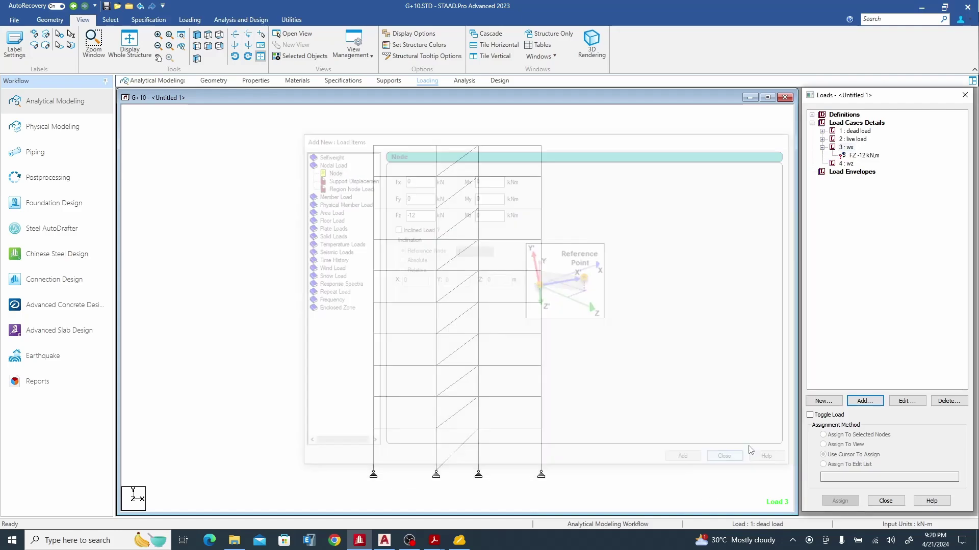
pyautogui.click(859, 156)
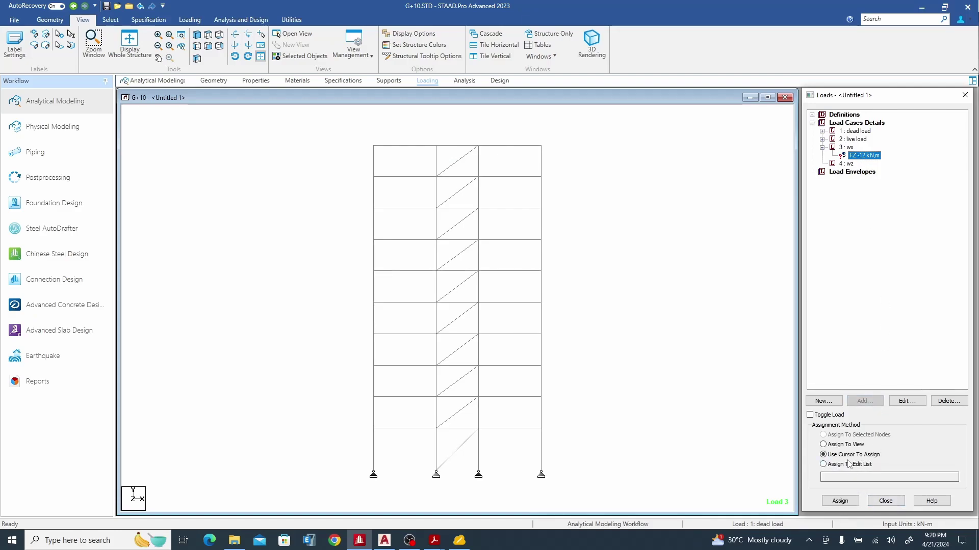
# Add a nodal load with Fz of -12 kN to load case wz
pyautogui.click(854, 163)
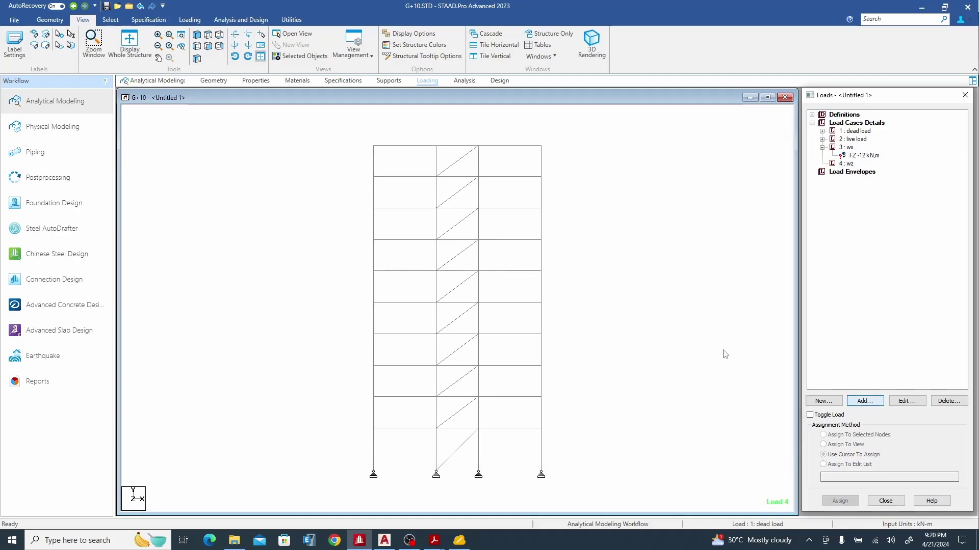
pyautogui.press('Return')
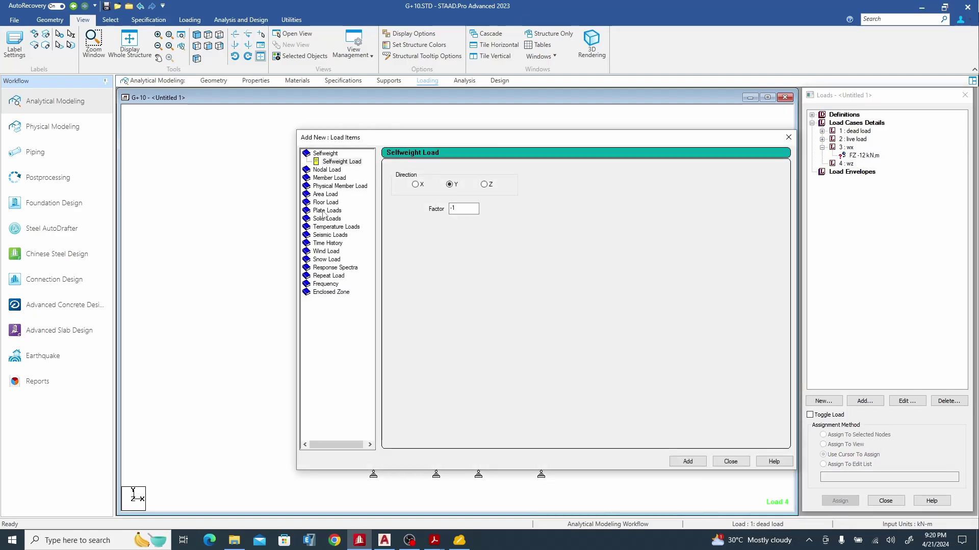
pyautogui.click(326, 170)
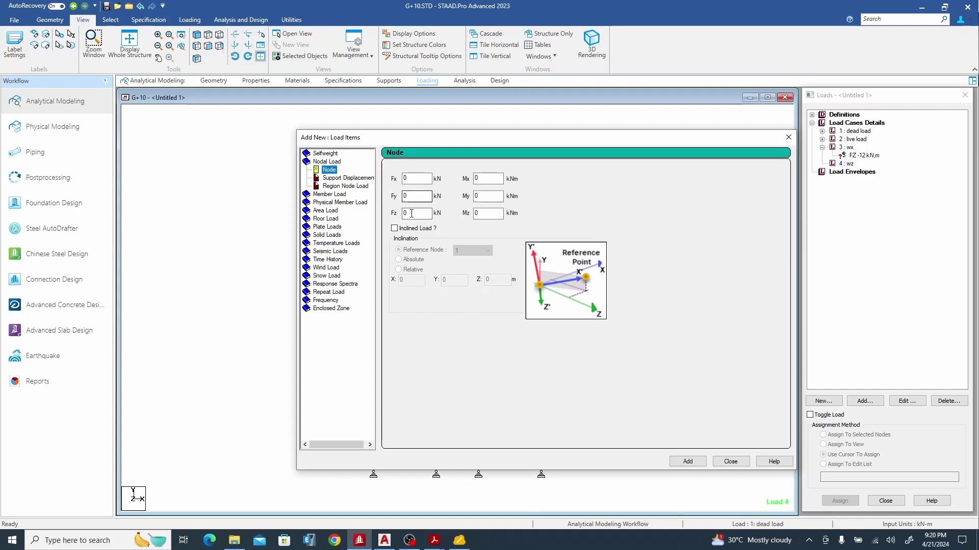
pyautogui.doubleClick(411, 213)
pyautogui.write('-12')
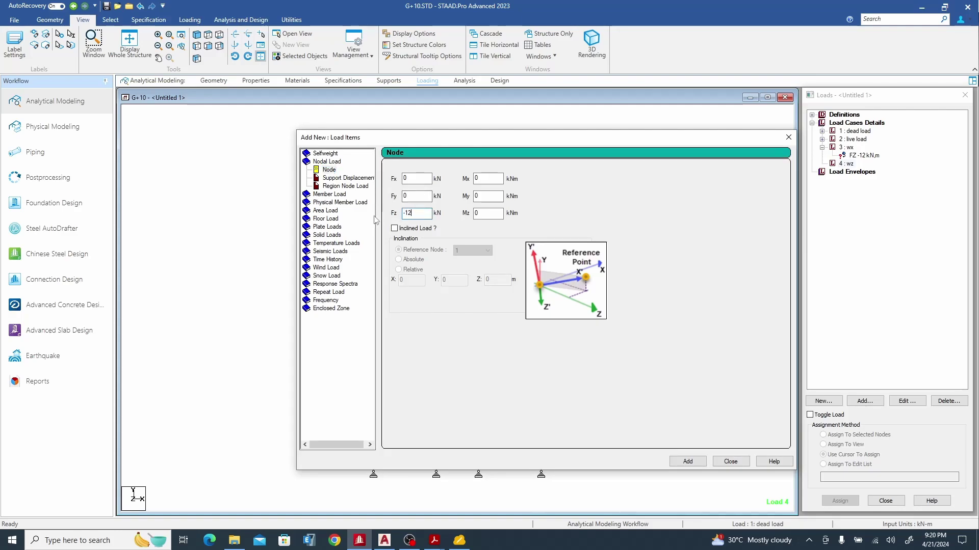
pyautogui.click(686, 462)
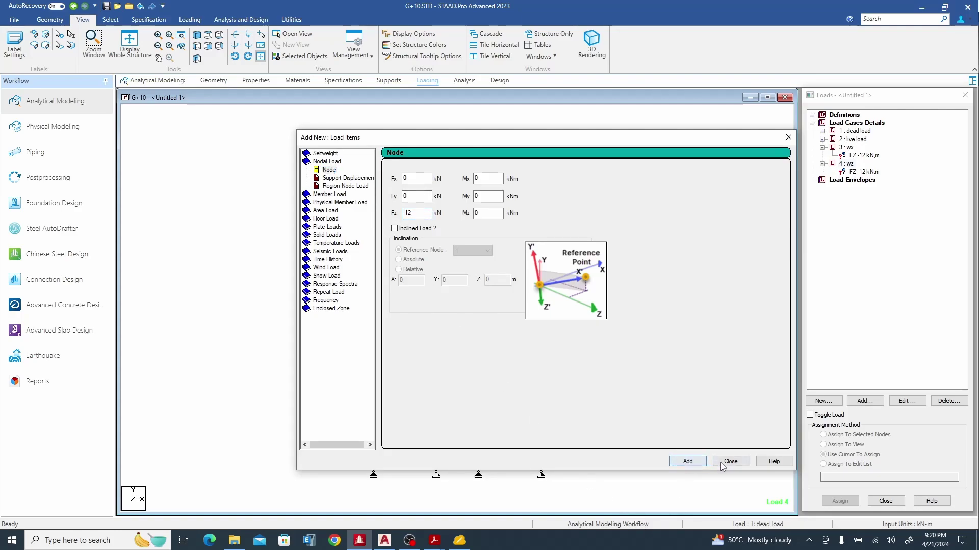
pyautogui.click(721, 463)
# Assign the -12 kN nodal load of case wz to the two outer roof-level corner nodes of the frame
pyautogui.click(863, 172)
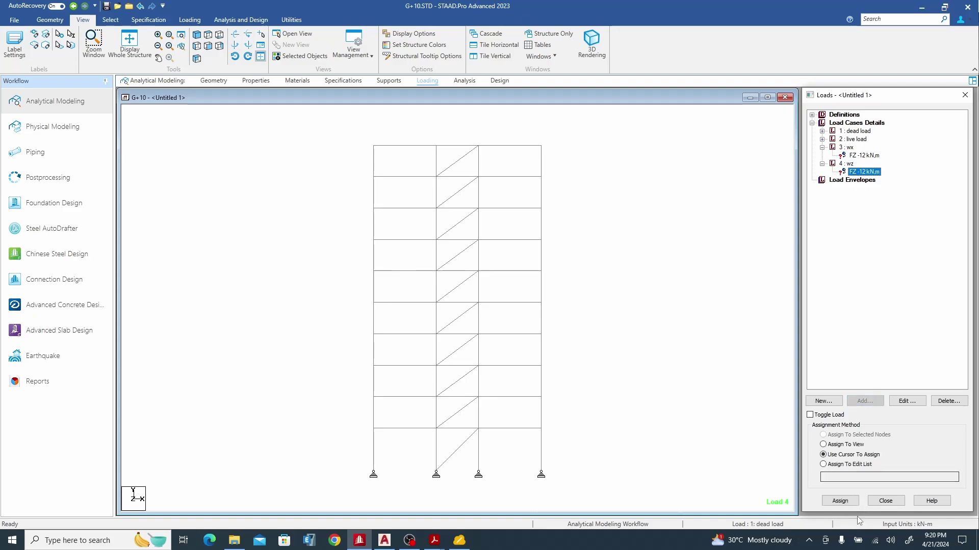
pyautogui.click(839, 501)
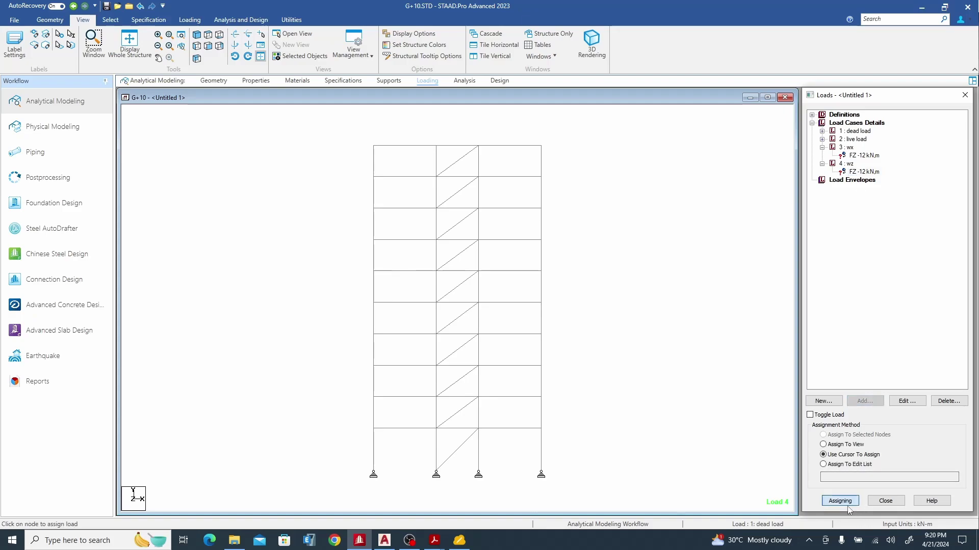
pyautogui.click(375, 147)
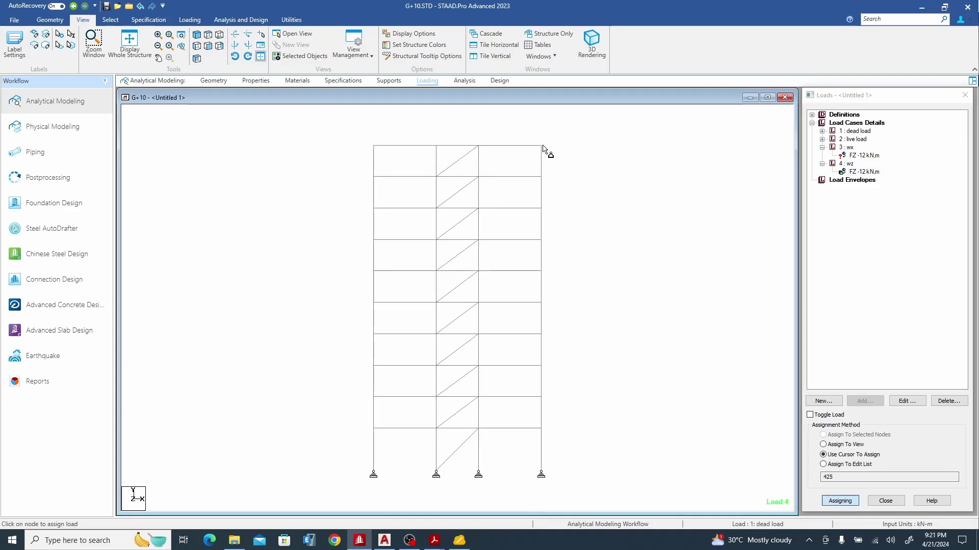
pyautogui.click(542, 146)
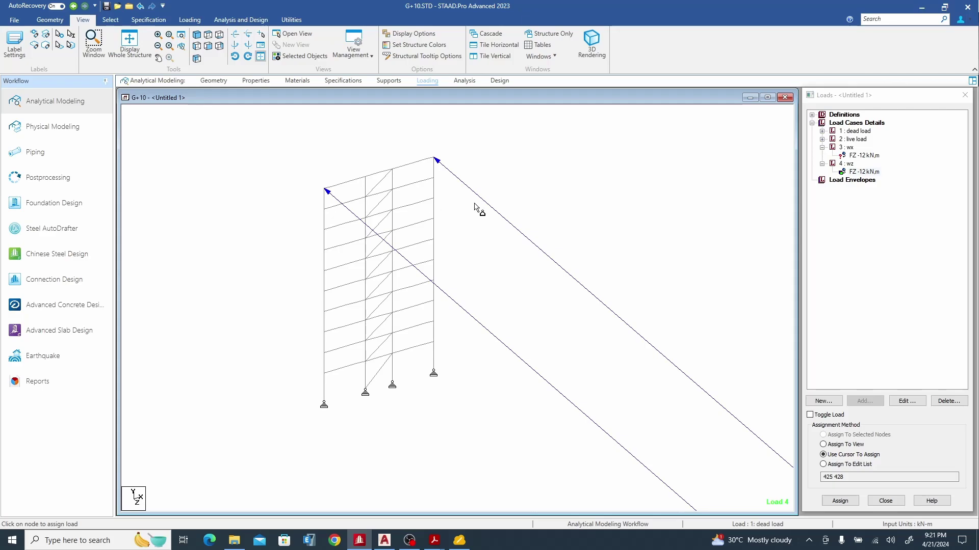
# Review the handwritten wind calculation on the whiteboard and the floor plan in AutoCAD, returning to STAAD.Pro after each
pyautogui.click(459, 541)
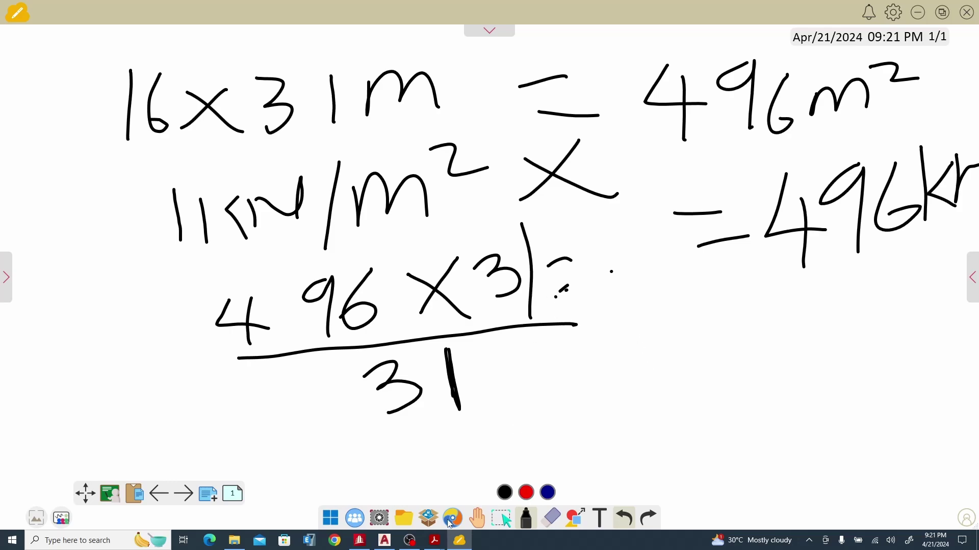
pyautogui.click(360, 540)
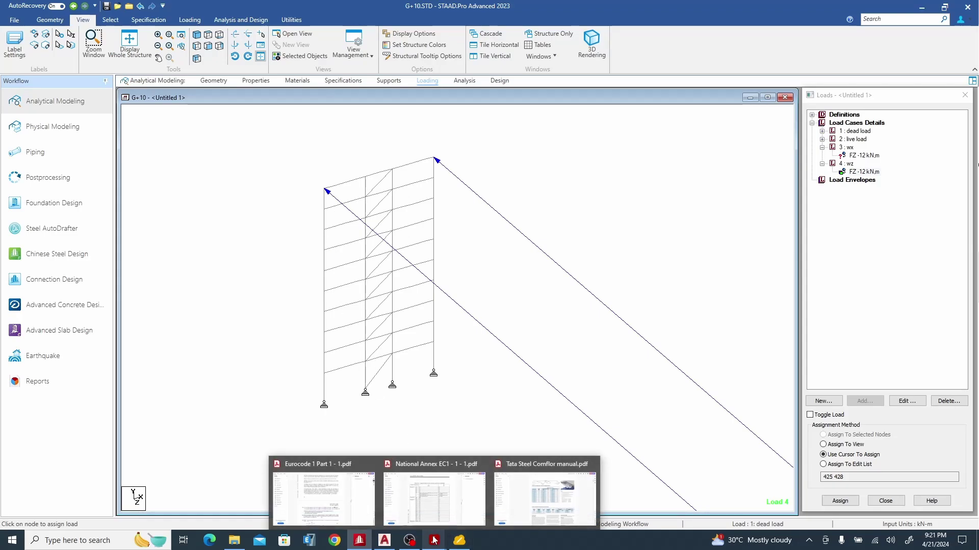
pyautogui.click(459, 541)
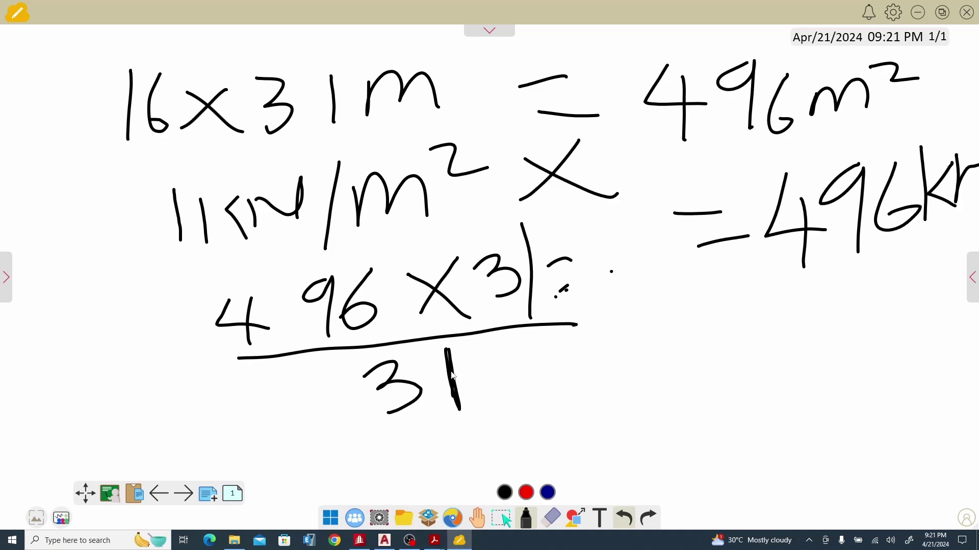
pyautogui.click(363, 541)
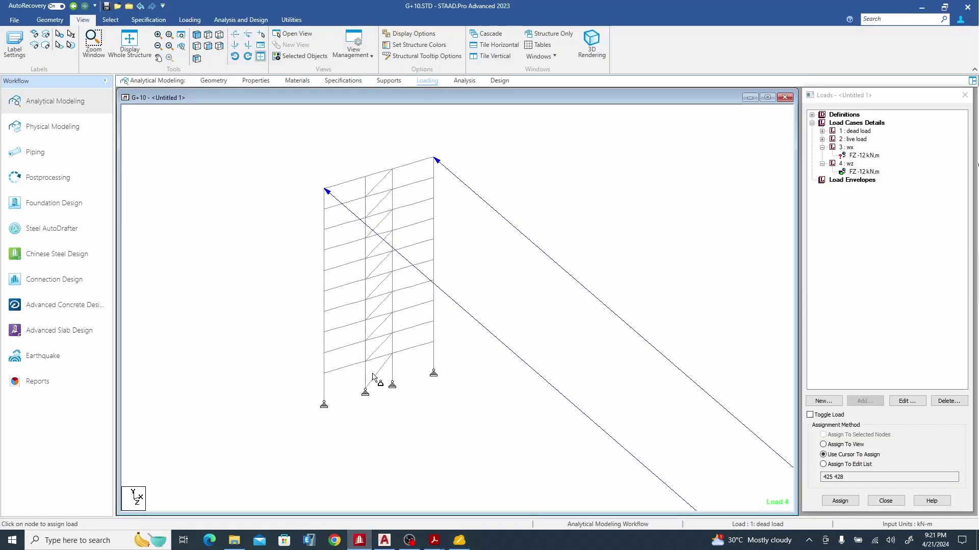
pyautogui.click(384, 541)
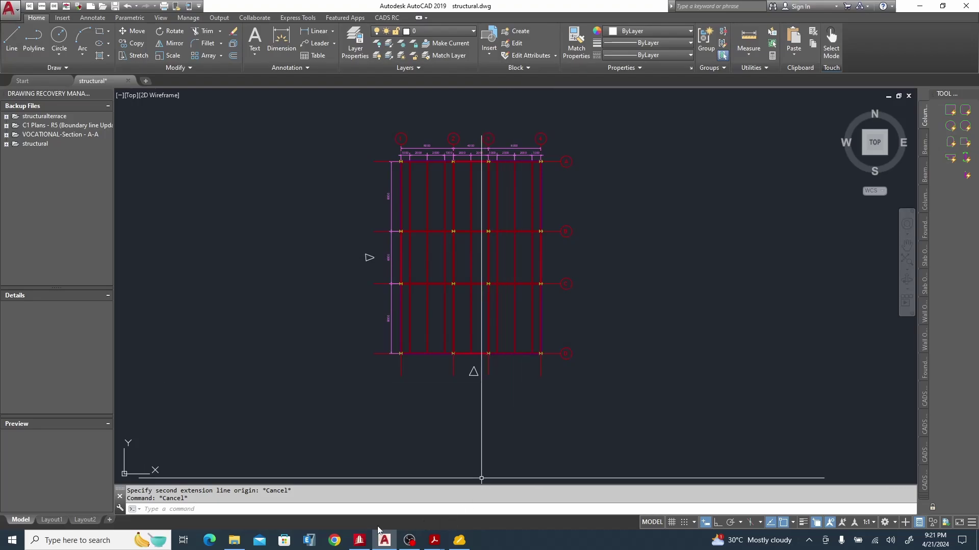
pyautogui.click(359, 540)
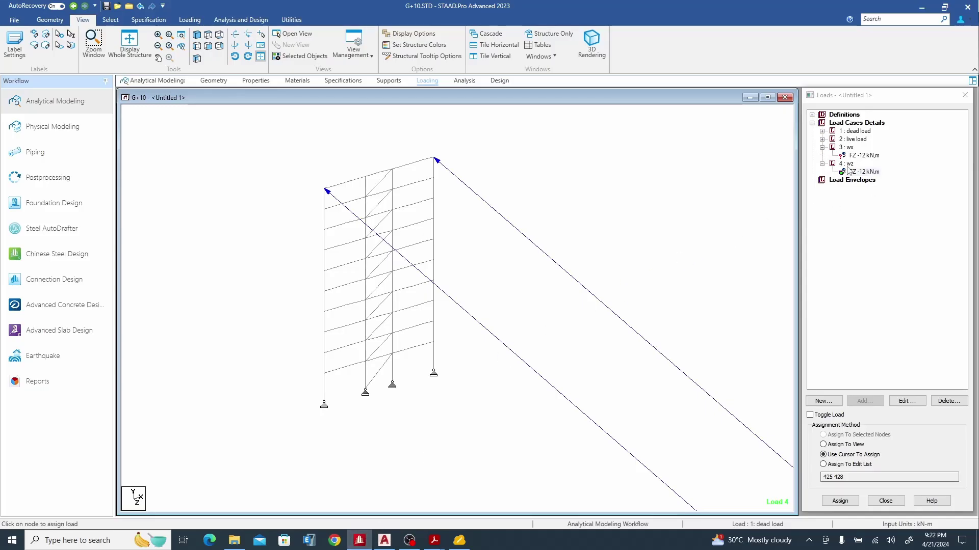
# Add a second nodal load with Fz of -24 kN to load case wz
pyautogui.click(850, 165)
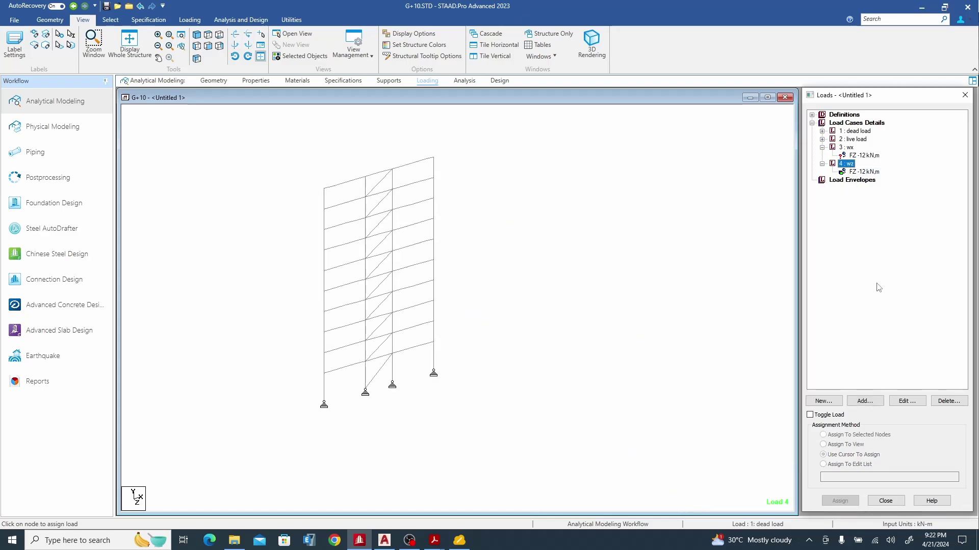
pyautogui.click(865, 401)
pyautogui.click(329, 169)
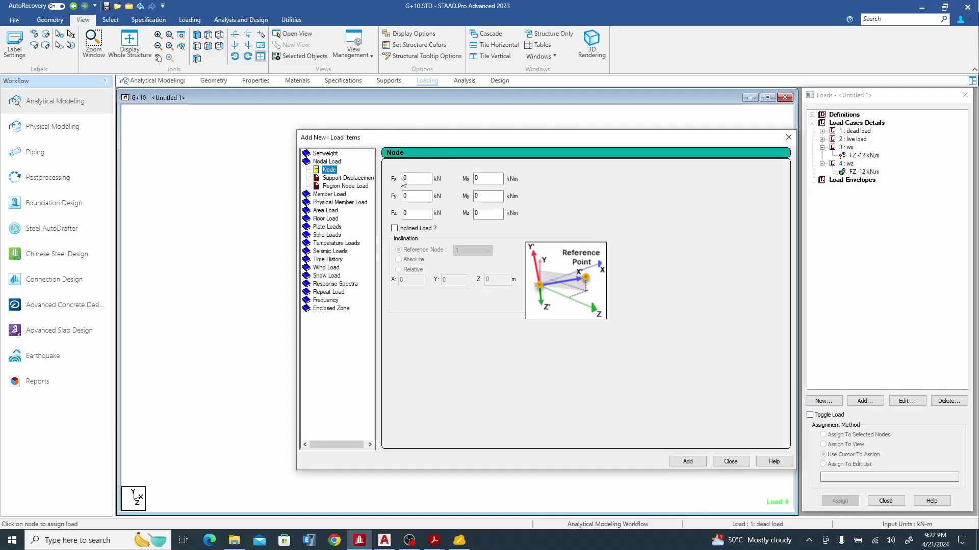
pyautogui.doubleClick(408, 213)
pyautogui.write('-24')
pyautogui.press('BackSpace')
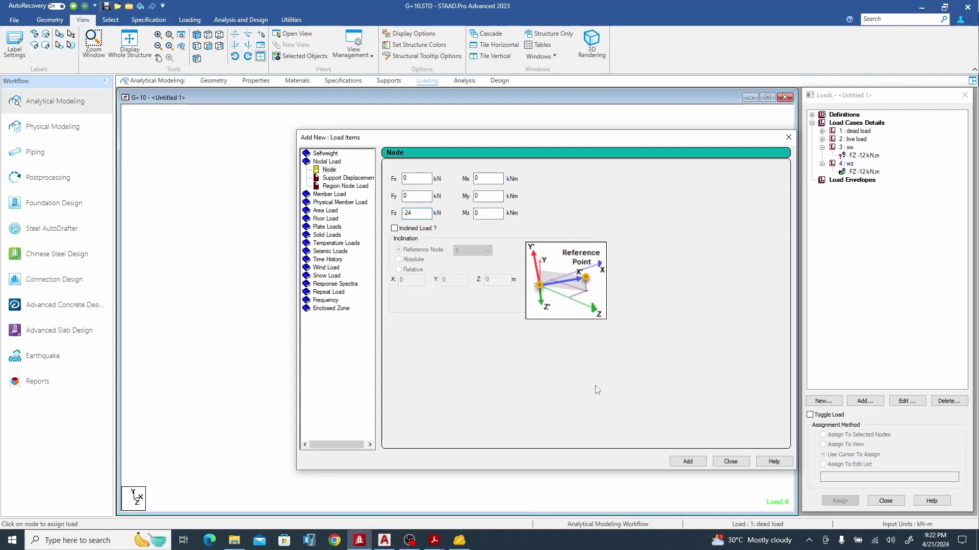
pyautogui.click(688, 461)
pyautogui.click(734, 463)
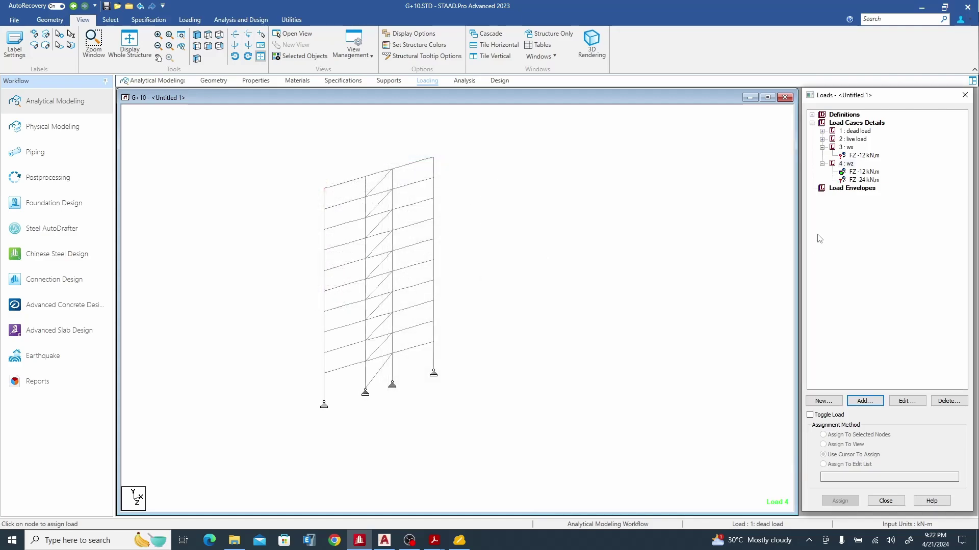
# Assign the -24 kN nodal load of case wz to both outer column nodes on the eight floor levels directly below the roof
pyautogui.click(866, 180)
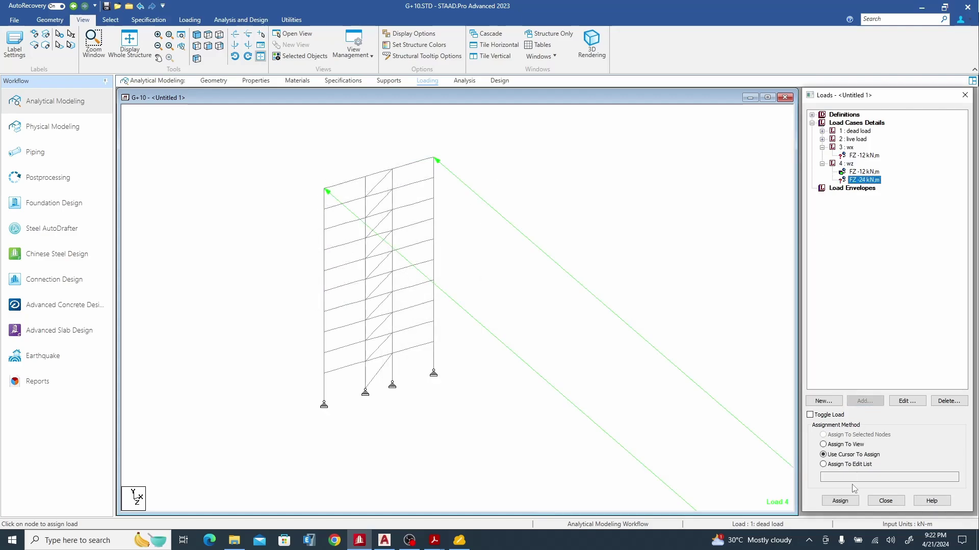
pyautogui.click(840, 501)
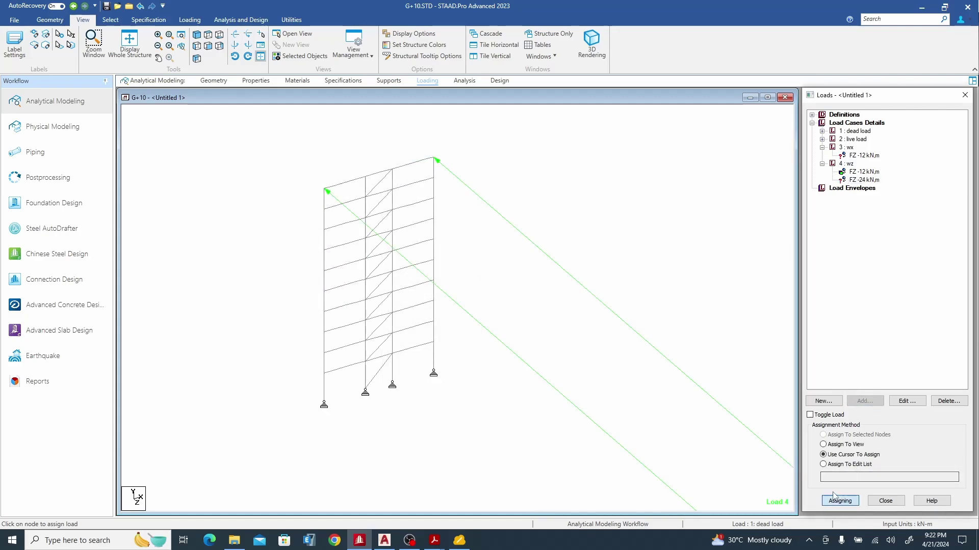
pyautogui.click(323, 209)
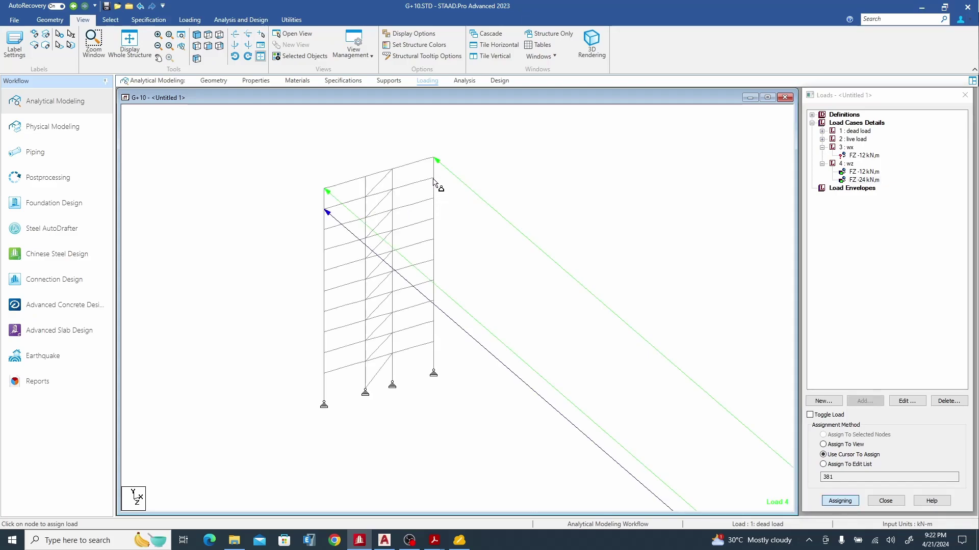
pyautogui.click(434, 179)
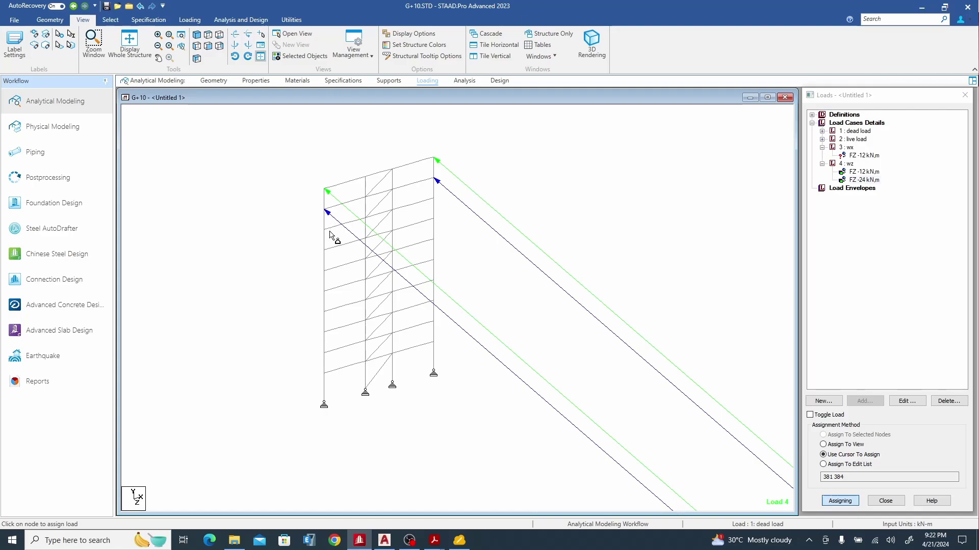
pyautogui.click(326, 231)
pyautogui.click(433, 199)
pyautogui.click(328, 252)
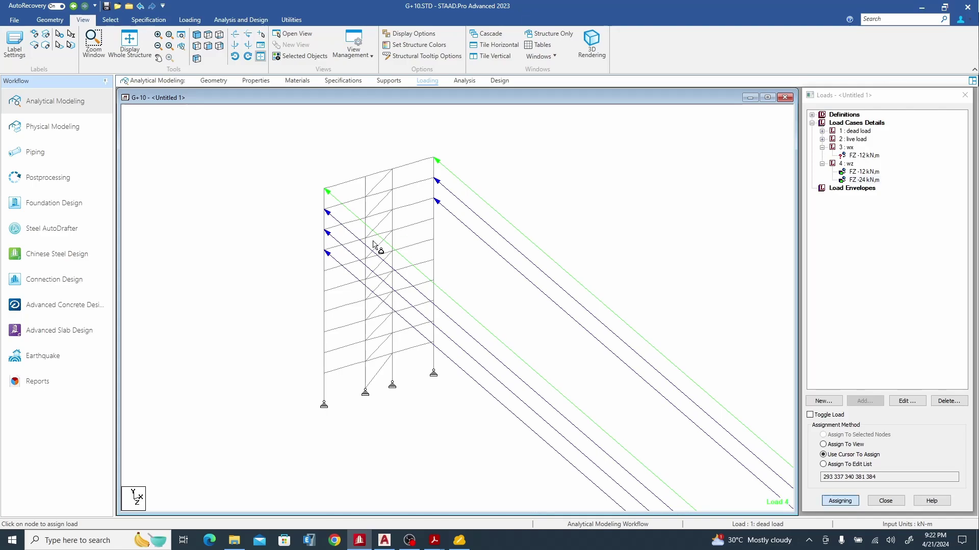
pyautogui.click(434, 221)
pyautogui.click(434, 242)
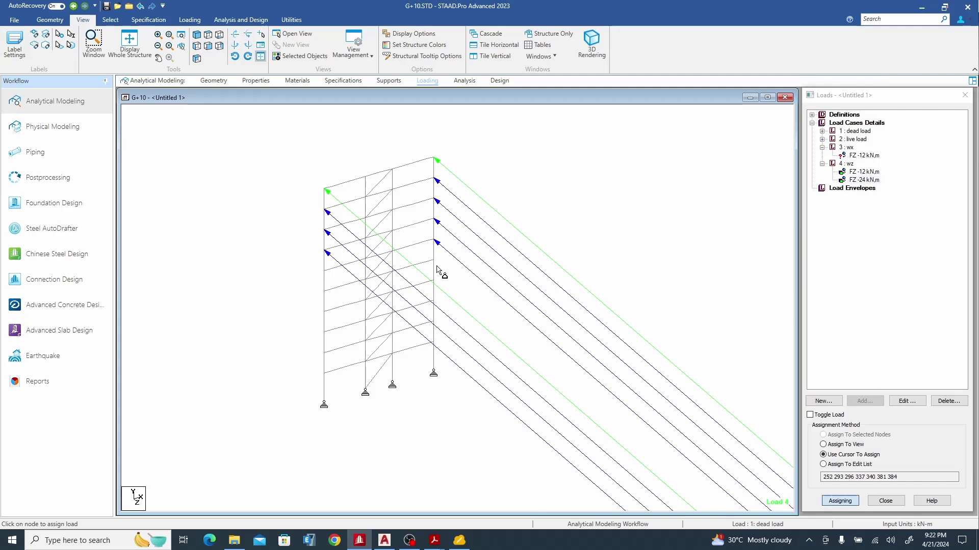
pyautogui.click(434, 265)
pyautogui.click(434, 284)
pyautogui.click(434, 305)
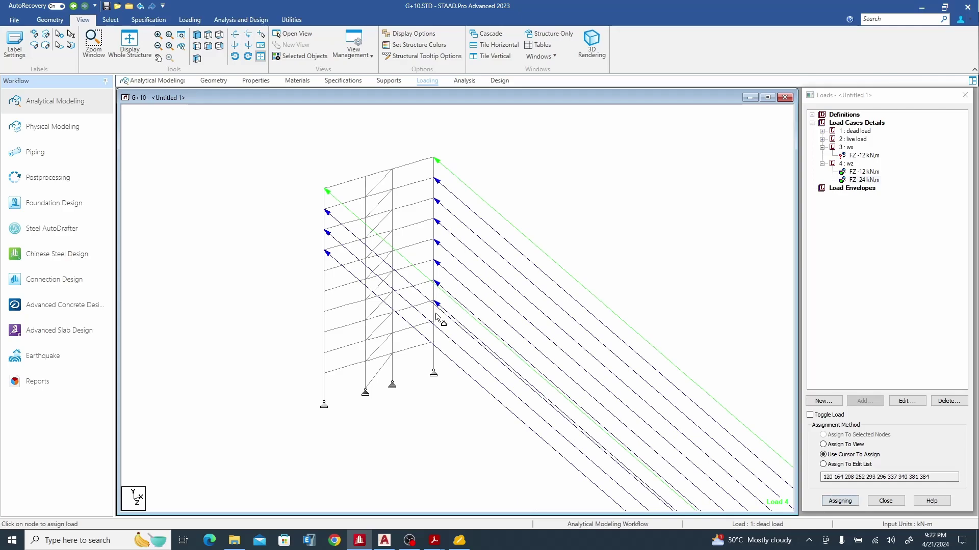
pyautogui.click(434, 324)
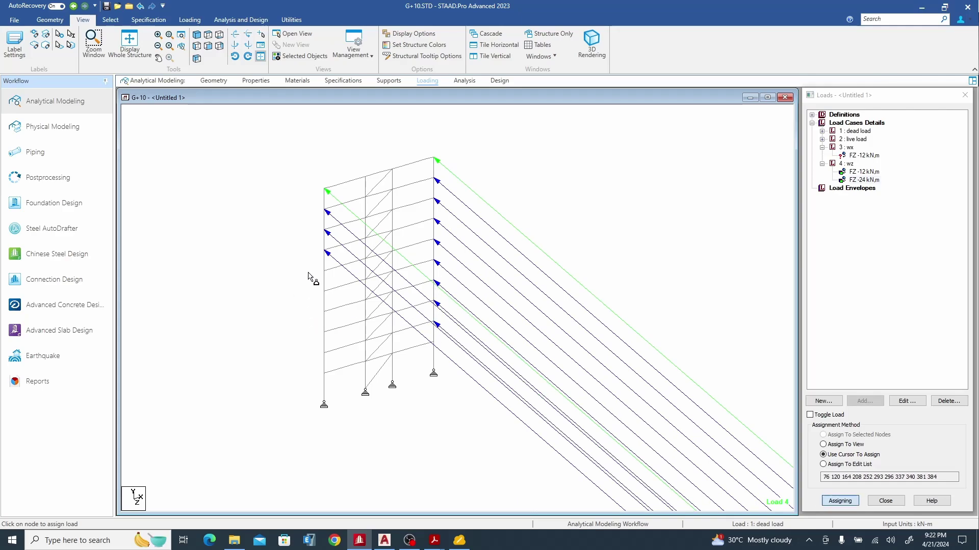
pyautogui.click(324, 352)
pyautogui.click(324, 332)
pyautogui.click(324, 312)
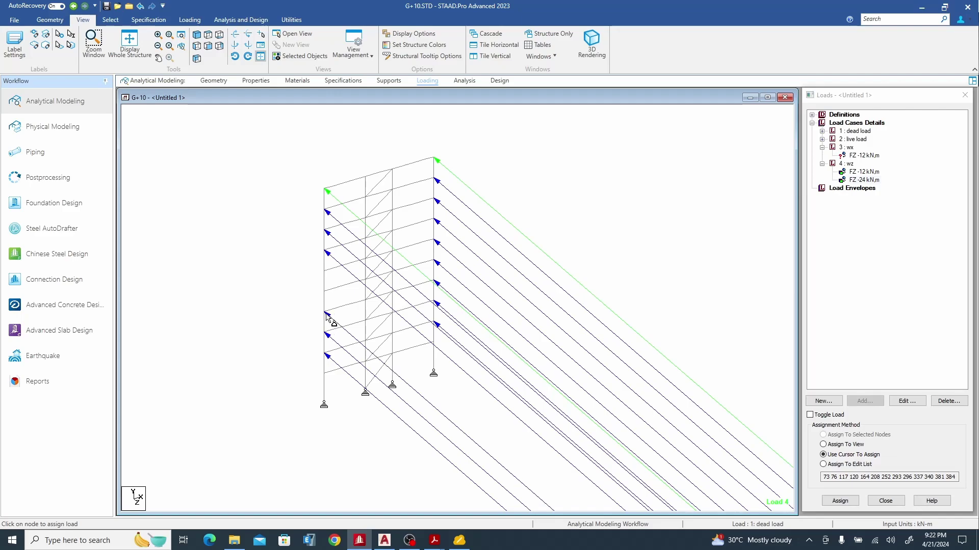
pyautogui.click(325, 294)
pyautogui.click(325, 274)
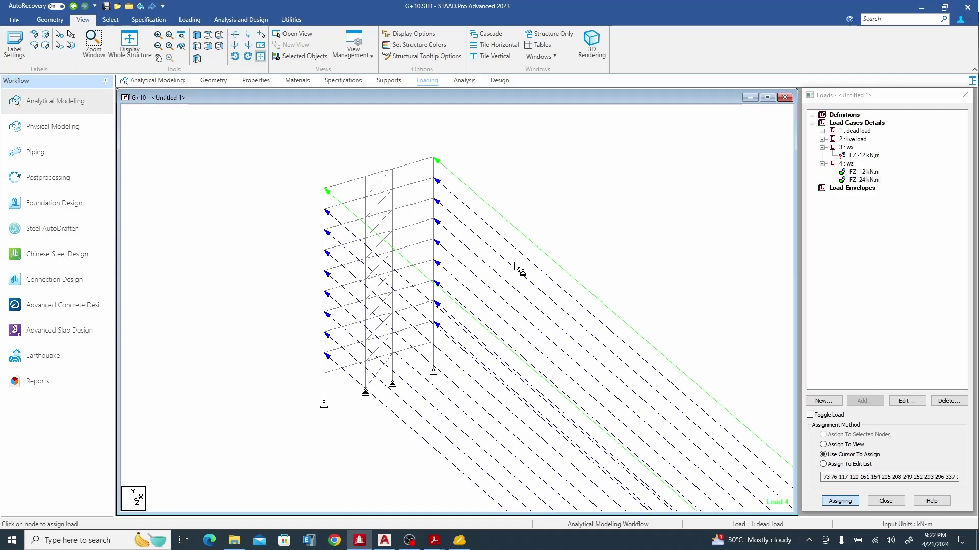
pyautogui.moveTo(533, 301); pyautogui.dragTo(500, 280, button='middle')
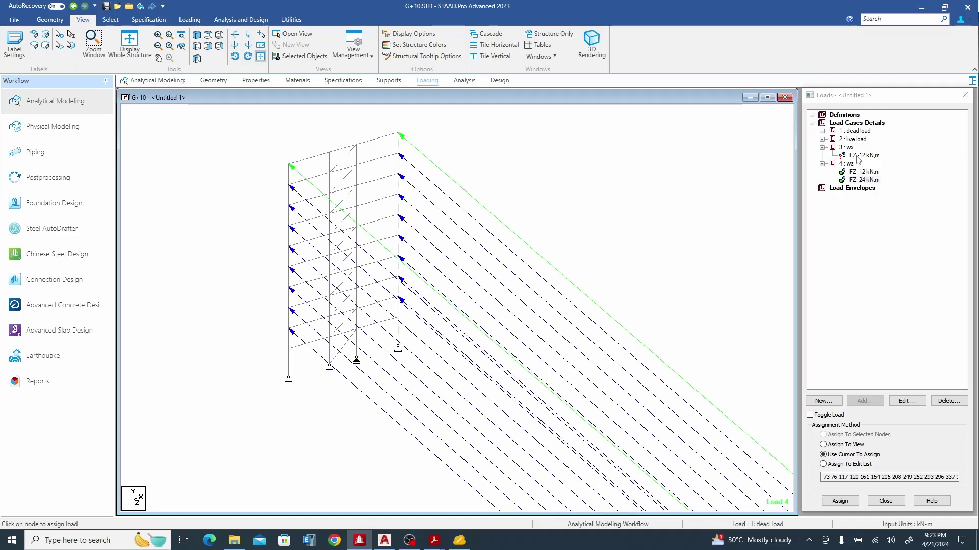
# Switch to AutoCAD and measure the east elevation's overall width between its outer grid lines with a linear dimension, leaving no dimension placed
pyautogui.click(384, 540)
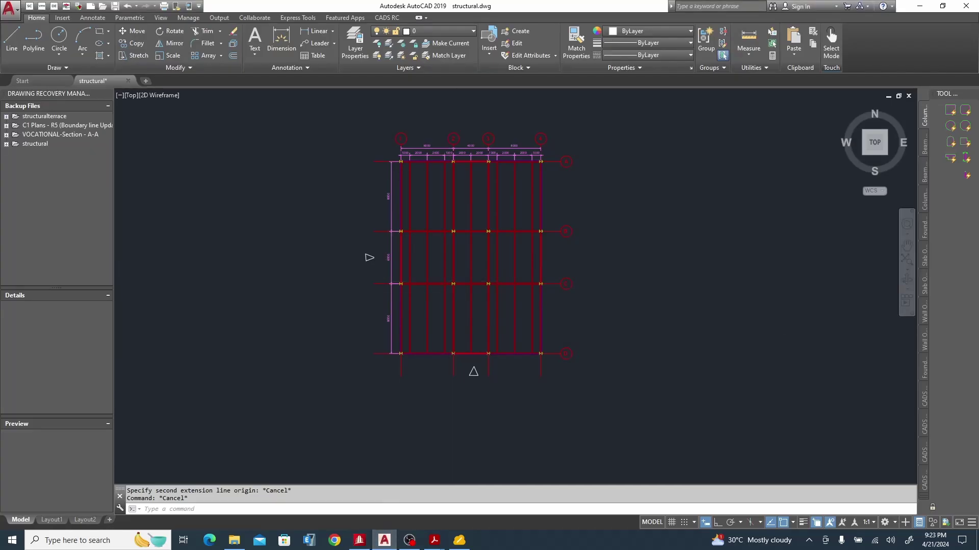
pyautogui.scroll(6, 445, 240)
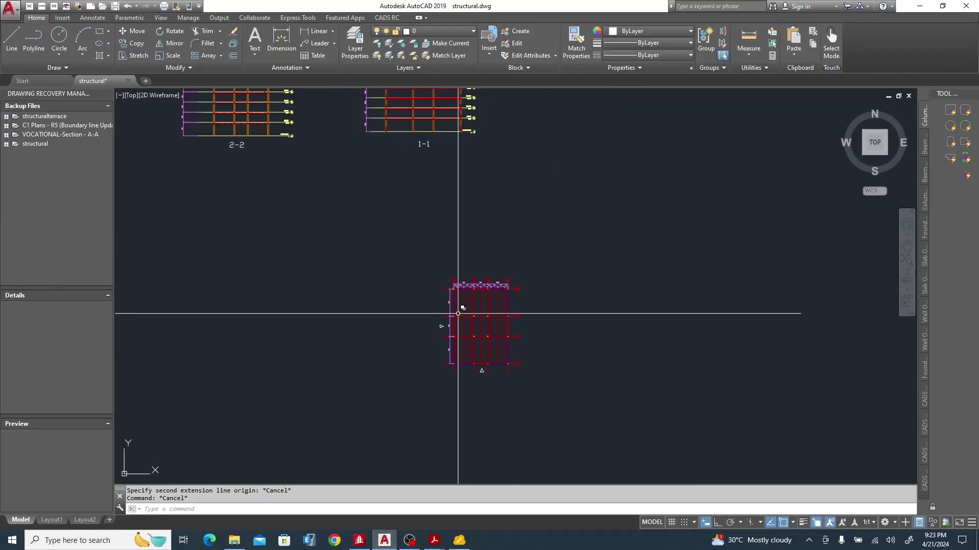
pyautogui.scroll(-3, 426, 310)
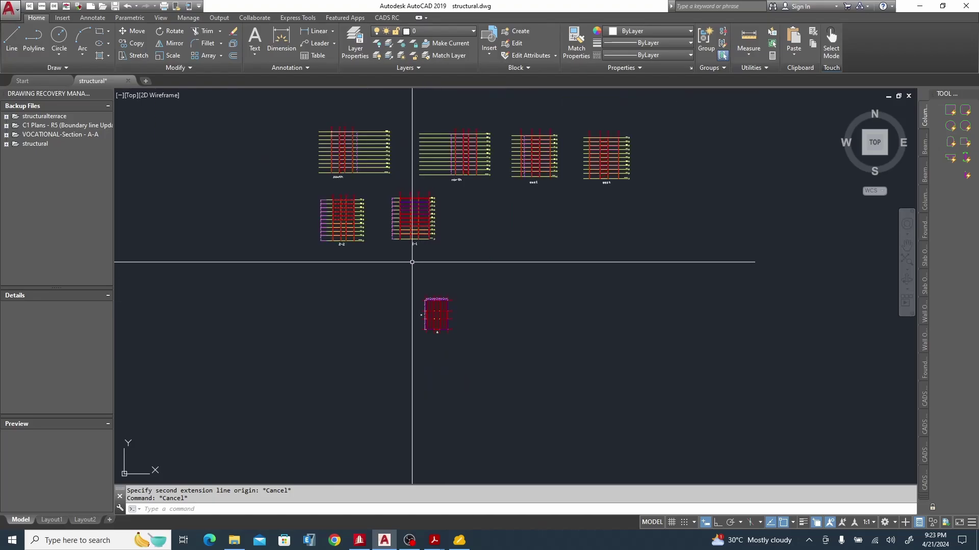
pyautogui.scroll(5, 362, 130)
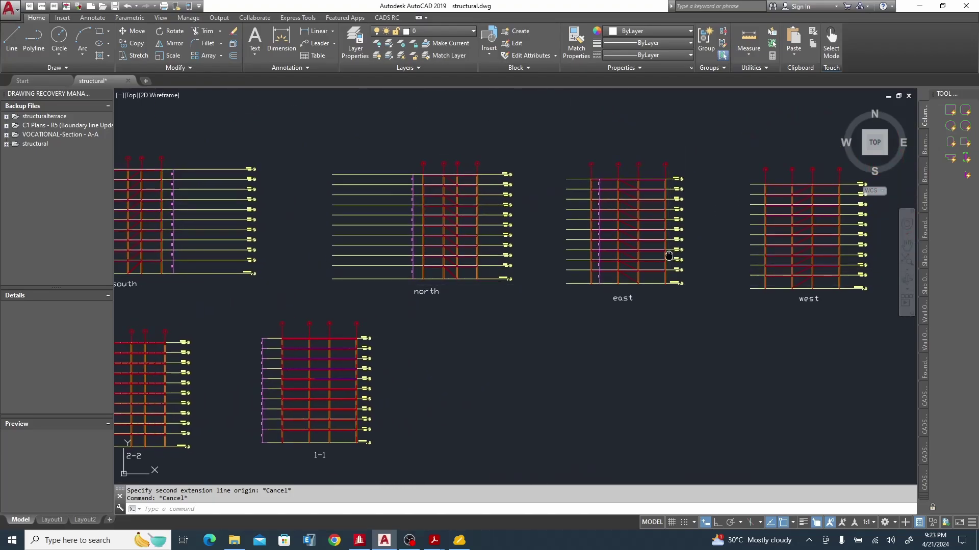
pyautogui.scroll(6, 451, 193)
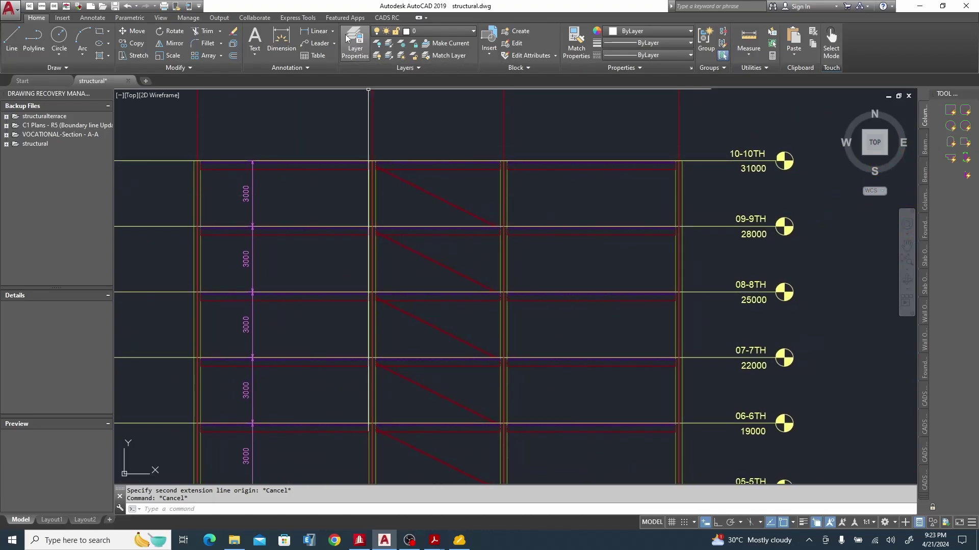
pyautogui.click(316, 31)
pyautogui.scroll(-3, 321, 285)
pyautogui.click(273, 211)
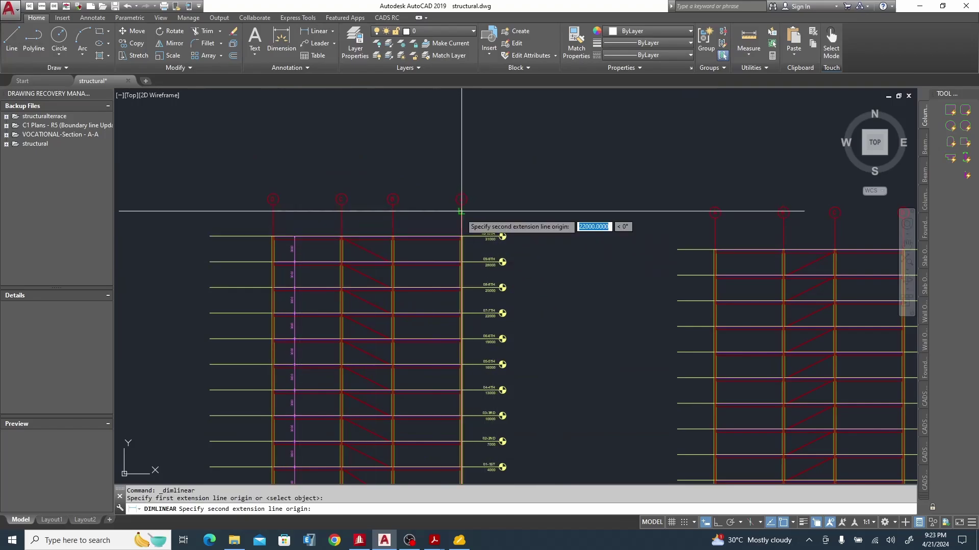
pyautogui.scroll(4, 461, 210)
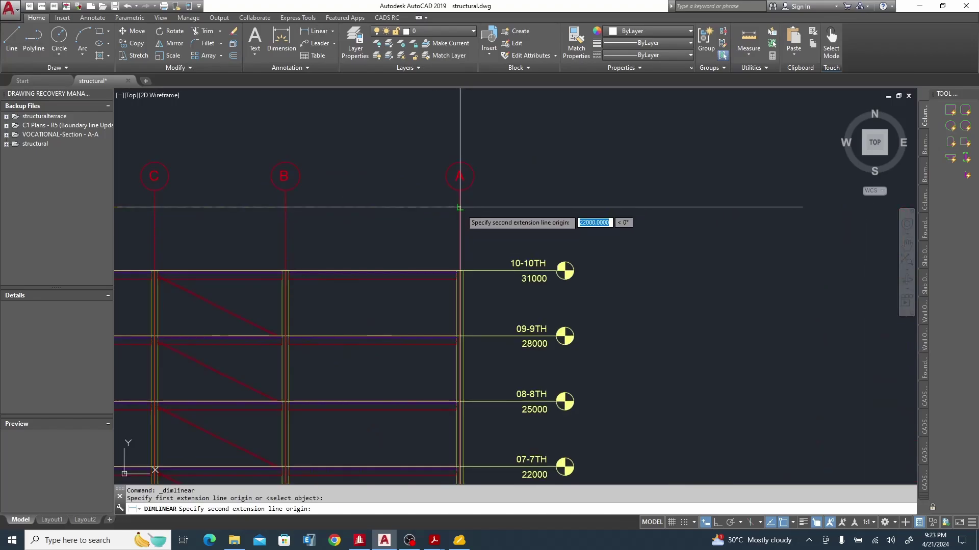
pyautogui.scroll(-5, 459, 207)
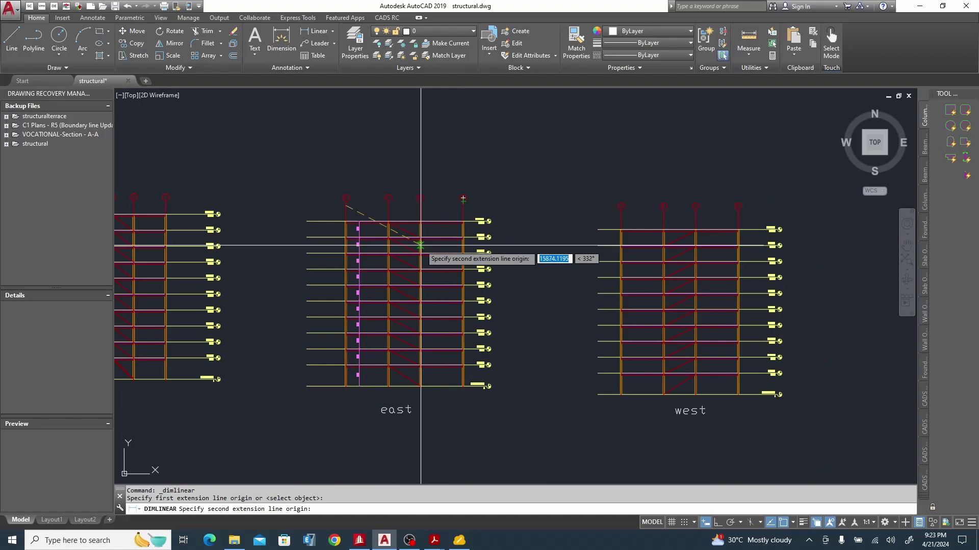
pyautogui.press('Escape')
# Switch to the whiteboard app, start a new blank board and activate the pen
pyautogui.click(460, 540)
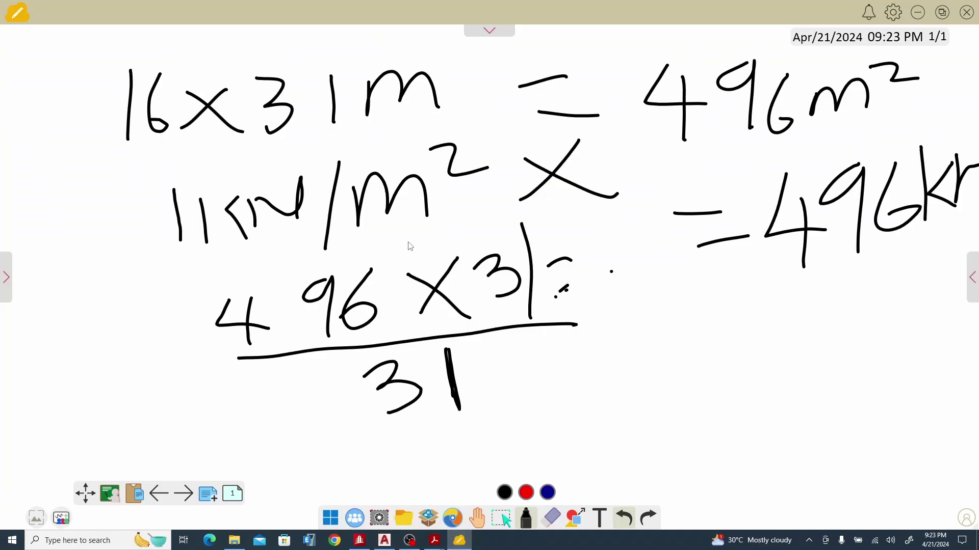
pyautogui.hotkey('ctrl', 'n')
pyautogui.click(488, 298)
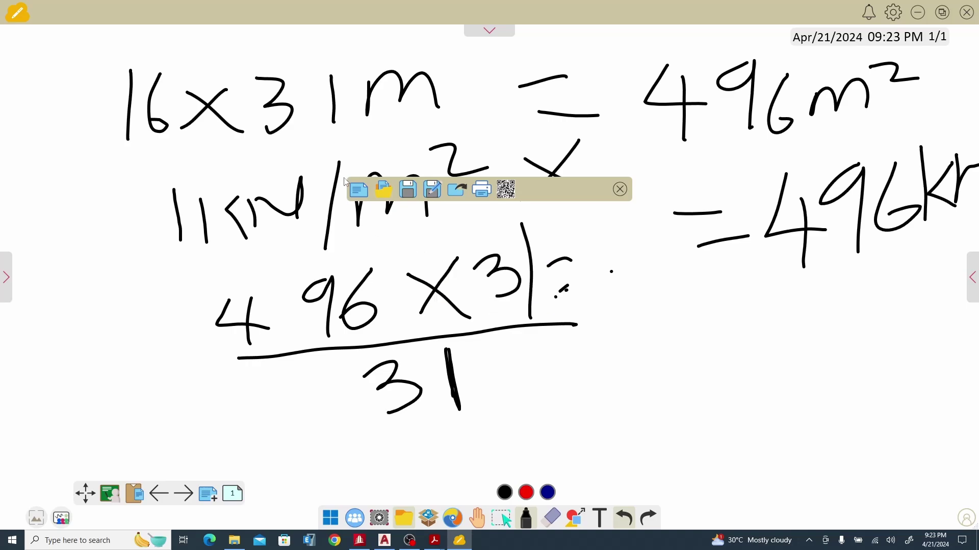
pyautogui.click(363, 193)
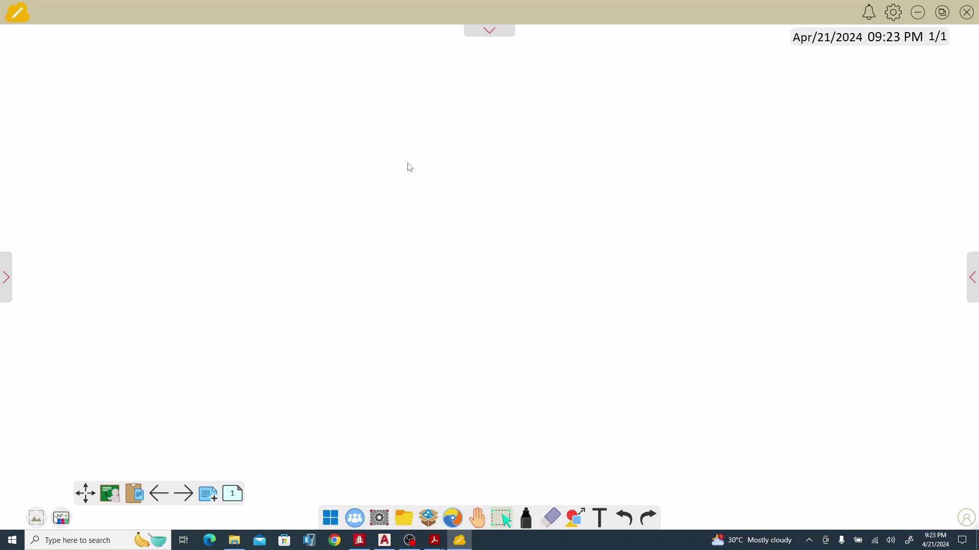
pyautogui.click(529, 523)
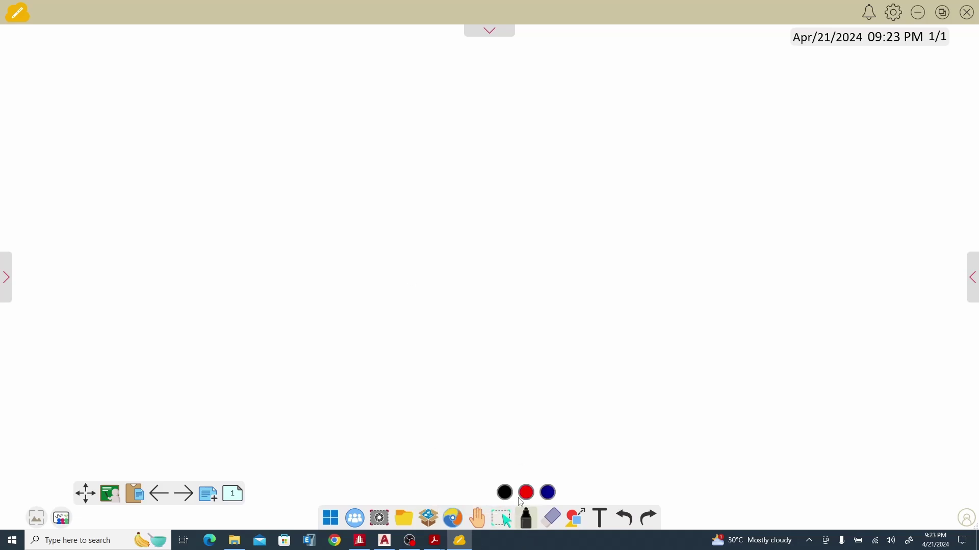
# Handwrite the area expression "22 x 31 =" along the upper edge of the blank board
pyautogui.moveTo(55, 77)
pyautogui.mouseDown()
pyautogui.moveTo(102, 69)
pyautogui.moveTo(141, 114)
pyautogui.mouseUp()
pyautogui.click(119, 76)
pyautogui.moveTo(129, 74)
pyautogui.mouseDown()
pyautogui.moveTo(151, 99)
pyautogui.moveTo(204, 99)
pyautogui.mouseUp()
pyautogui.moveTo(240, 67); pyautogui.dragTo(215, 112)
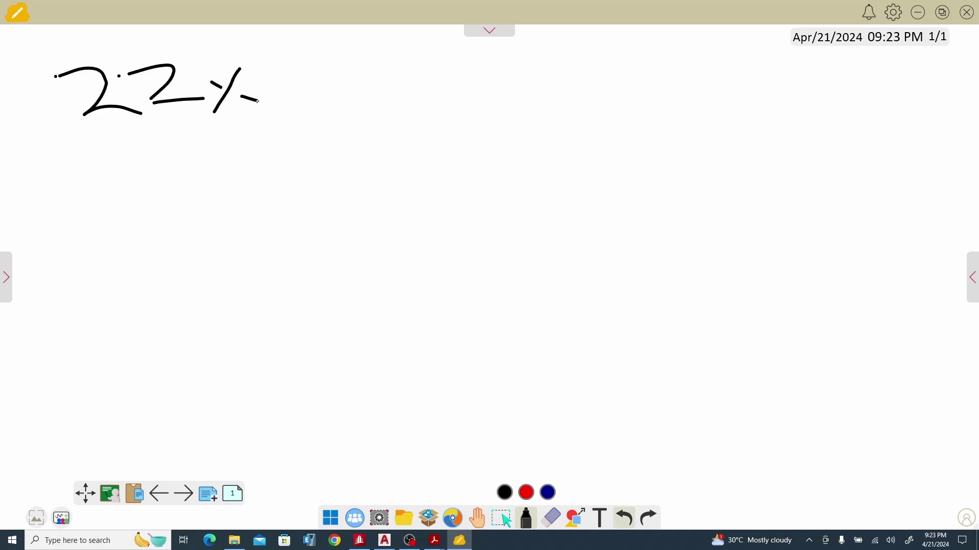
pyautogui.moveTo(318, 66); pyautogui.dragTo(306, 86)
pyautogui.moveTo(291, 93); pyautogui.dragTo(308, 113)
pyautogui.click(286, 122)
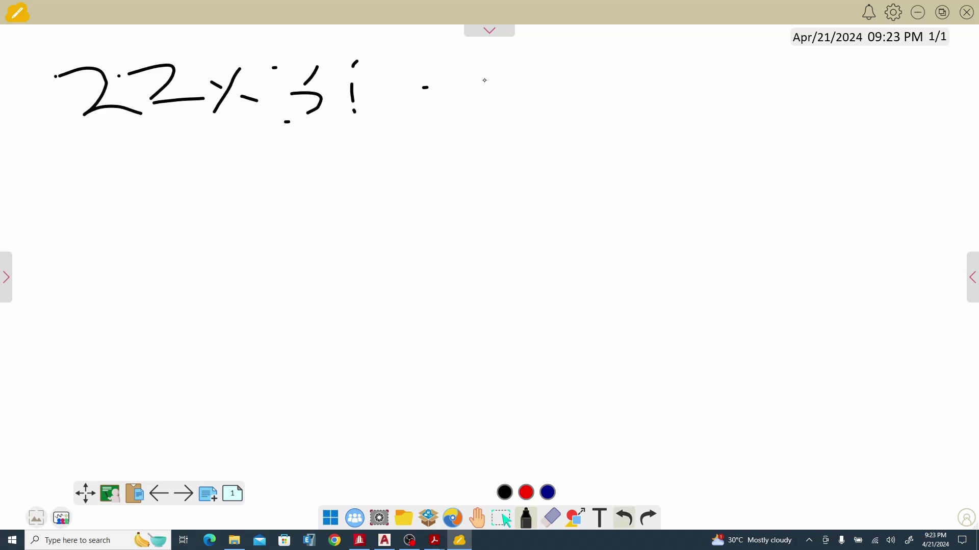
pyautogui.moveTo(423, 88); pyautogui.dragTo(485, 80)
pyautogui.moveTo(433, 111); pyautogui.dragTo(526, 104)
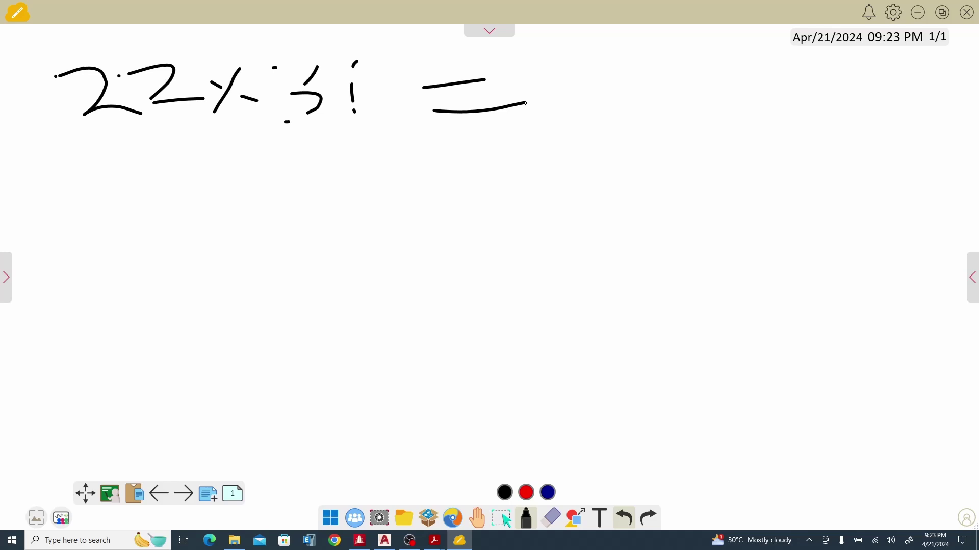
# Handwrite the area result "682 m²" after the equals sign
pyautogui.click(574, 69)
pyautogui.moveTo(567, 82)
pyautogui.mouseDown()
pyautogui.moveTo(553, 121)
pyautogui.moveTo(577, 140)
pyautogui.mouseUp()
pyautogui.click(605, 111)
pyautogui.moveTo(603, 99); pyautogui.dragTo(557, 136)
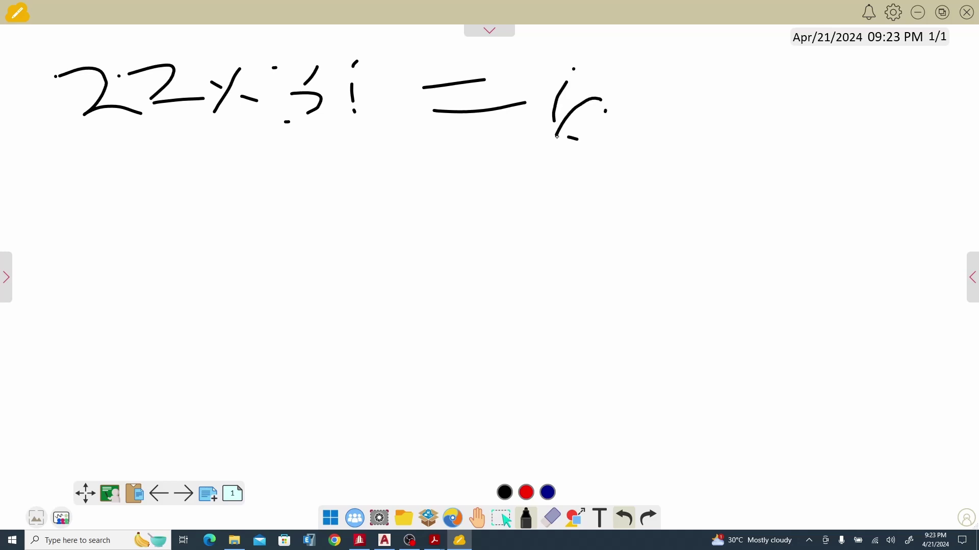
pyautogui.moveTo(627, 70)
pyautogui.mouseDown()
pyautogui.moveTo(655, 127)
pyautogui.moveTo(675, 62)
pyautogui.mouseUp()
pyautogui.moveTo(689, 70)
pyautogui.mouseDown()
pyautogui.moveTo(726, 81)
pyautogui.moveTo(750, 112)
pyautogui.mouseUp()
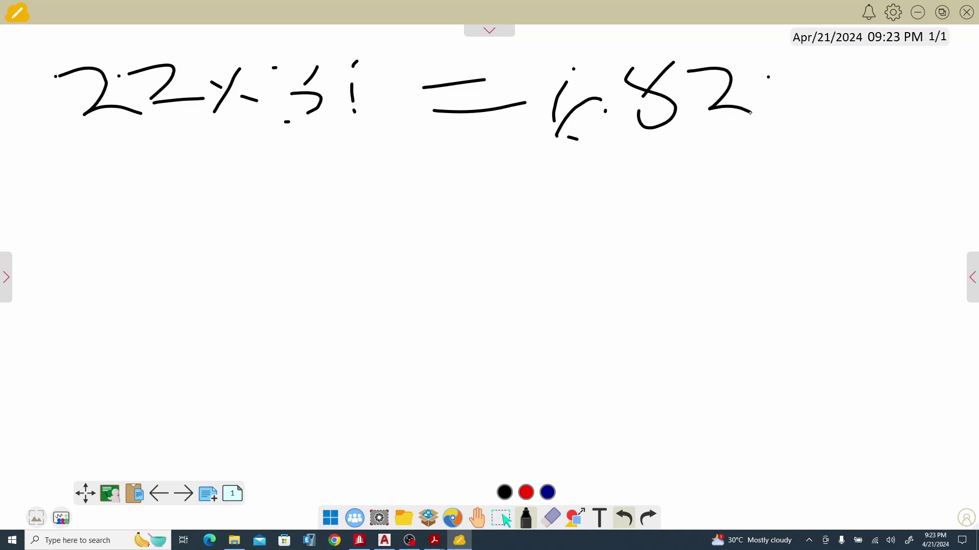
pyautogui.moveTo(769, 77); pyautogui.dragTo(774, 138)
pyautogui.moveTo(774, 91); pyautogui.dragTo(791, 65)
pyautogui.moveTo(811, 72)
pyautogui.mouseDown()
pyautogui.moveTo(813, 96)
pyautogui.moveTo(832, 112)
pyautogui.mouseUp()
pyautogui.click(850, 59)
pyautogui.moveTo(879, 65); pyautogui.dragTo(893, 93)
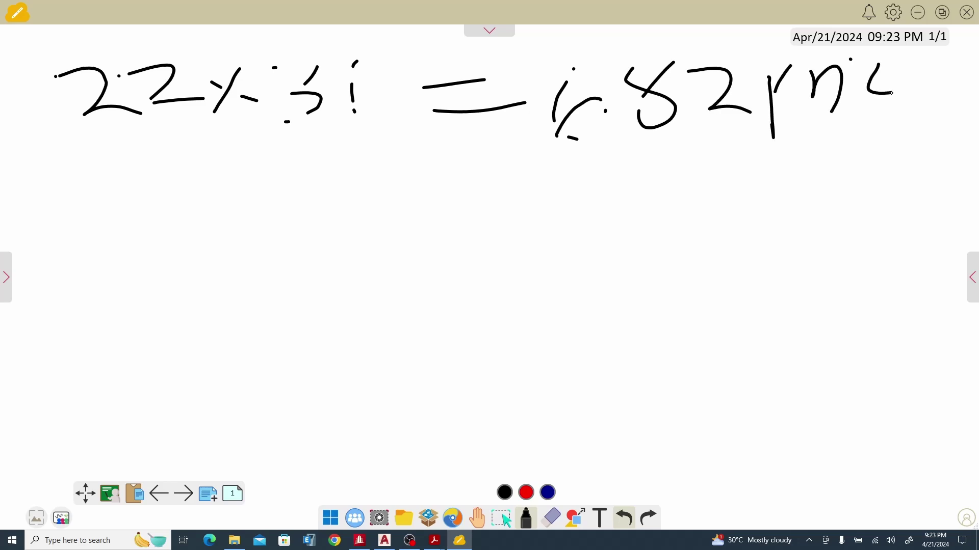
# Handwrite the wind pressure "1 kN/m²" followed by an equals sign on a second line below the area calculation
pyautogui.moveTo(127, 168)
pyautogui.mouseDown()
pyautogui.moveTo(125, 236)
pyautogui.moveTo(182, 252)
pyautogui.mouseUp()
pyautogui.moveTo(206, 191); pyautogui.dragTo(197, 223)
pyautogui.moveTo(225, 237); pyautogui.dragTo(239, 245)
pyautogui.moveTo(246, 191); pyautogui.dragTo(252, 220)
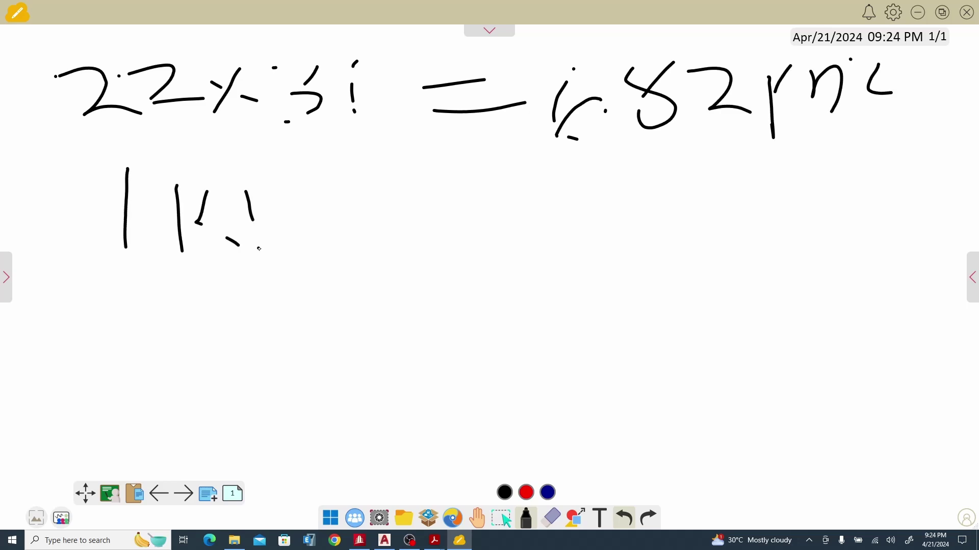
pyautogui.moveTo(309, 168); pyautogui.dragTo(310, 206)
pyautogui.click(312, 237)
pyautogui.moveTo(372, 135); pyautogui.dragTo(353, 205)
pyautogui.moveTo(345, 224); pyautogui.dragTo(334, 252)
pyautogui.moveTo(392, 196); pyautogui.dragTo(388, 247)
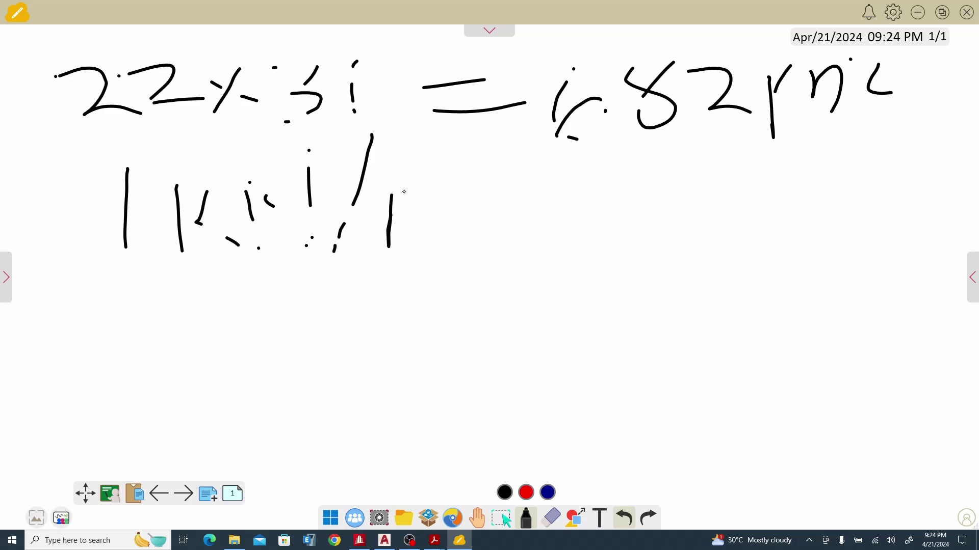
pyautogui.moveTo(424, 192); pyautogui.dragTo(456, 172)
pyautogui.moveTo(468, 181); pyautogui.dragTo(474, 252)
pyautogui.moveTo(504, 166); pyautogui.dragTo(528, 190)
pyautogui.moveTo(554, 216); pyautogui.dragTo(572, 219)
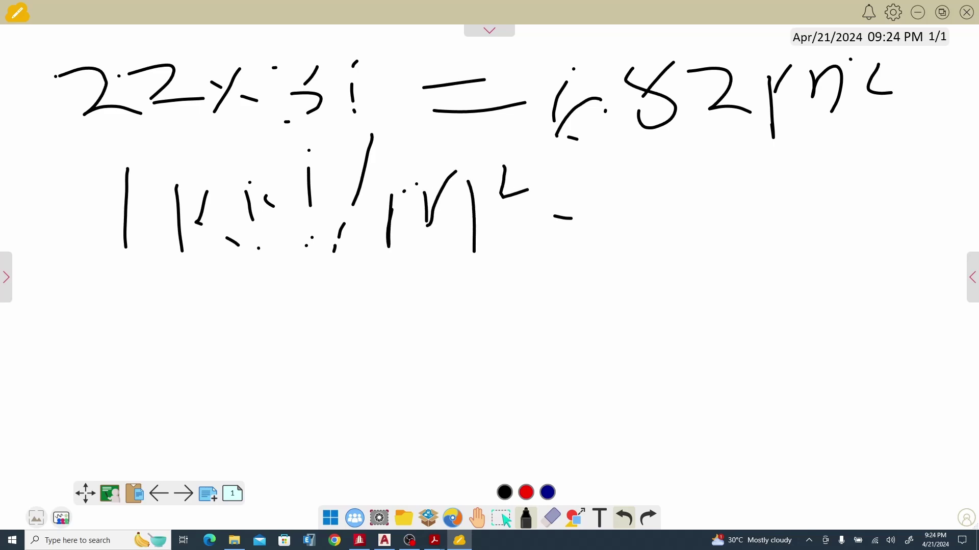
# Handwrite the total wind force "682 kN" at the end of the second line
pyautogui.moveTo(706, 173)
pyautogui.mouseDown()
pyautogui.moveTo(681, 261)
pyautogui.moveTo(668, 245)
pyautogui.mouseUp()
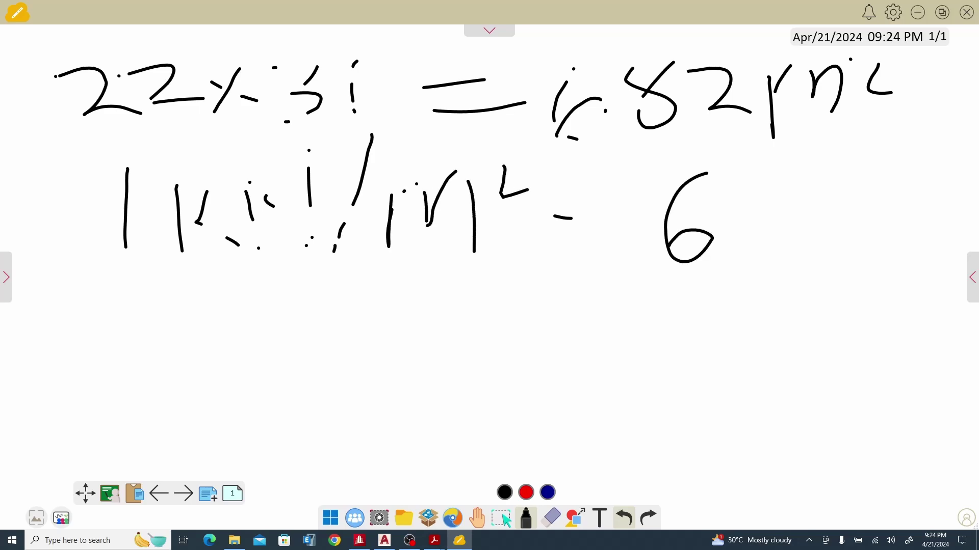
pyautogui.moveTo(760, 194)
pyautogui.mouseDown()
pyautogui.moveTo(738, 258)
pyautogui.moveTo(746, 237)
pyautogui.mouseUp()
pyautogui.click(769, 246)
pyautogui.moveTo(802, 190)
pyautogui.mouseDown()
pyautogui.moveTo(804, 248)
pyautogui.moveTo(865, 245)
pyautogui.mouseUp()
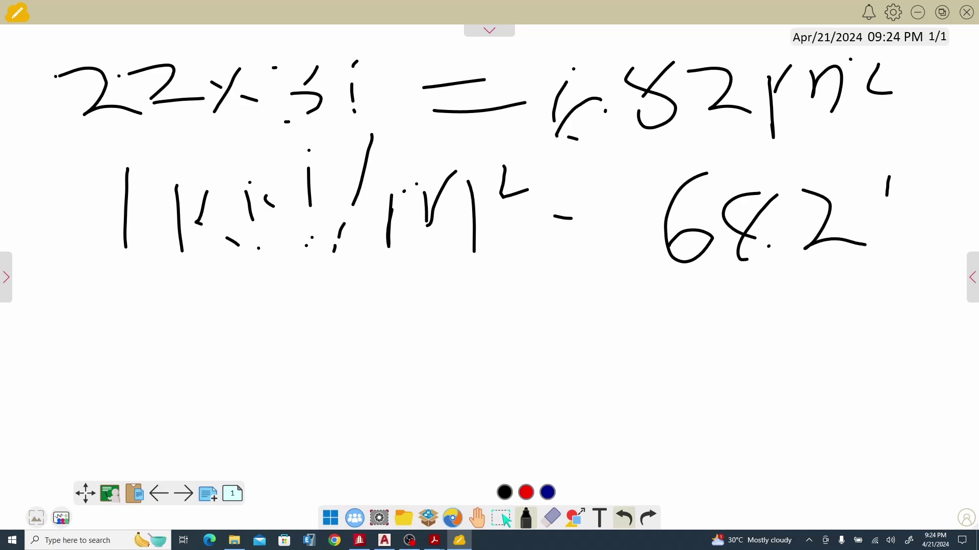
pyautogui.moveTo(887, 195); pyautogui.dragTo(886, 256)
pyautogui.moveTo(918, 190)
pyautogui.mouseDown()
pyautogui.moveTo(906, 201)
pyautogui.moveTo(921, 243)
pyautogui.mouseUp()
pyautogui.moveTo(930, 180); pyautogui.dragTo(944, 242)
pyautogui.moveTo(931, 179)
pyautogui.mouseDown()
pyautogui.moveTo(943, 241)
pyautogui.moveTo(958, 155)
pyautogui.moveTo(952, 220)
pyautogui.mouseUp()
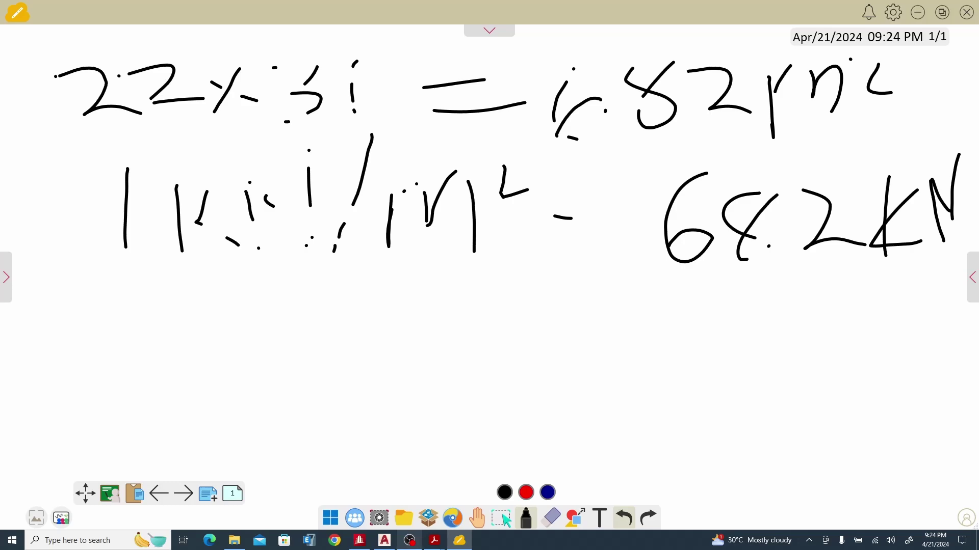
# Switch to AutoCAD and examine the floor plan's column grid and the sides facing the wind arrows
pyautogui.click(384, 540)
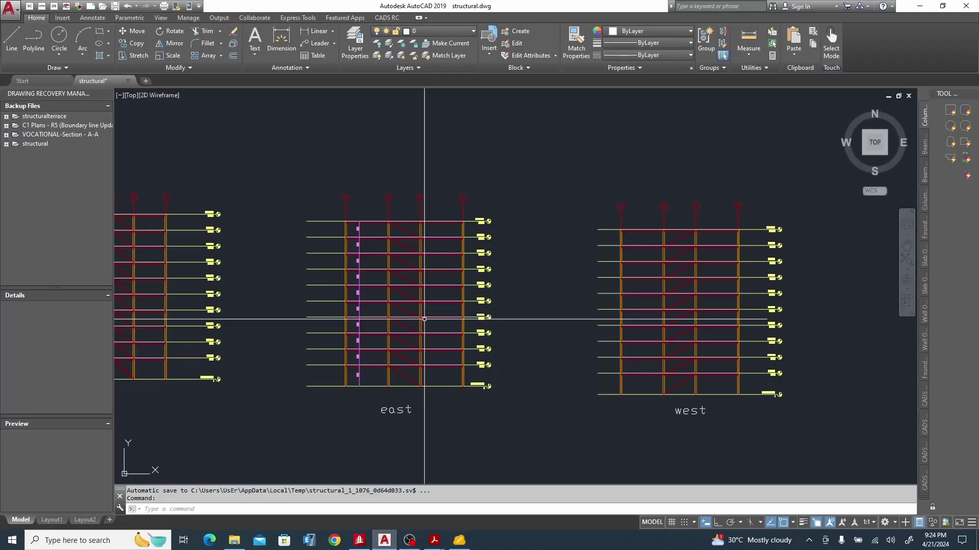
pyautogui.scroll(-5, 426, 324)
pyautogui.scroll(6, 414, 344)
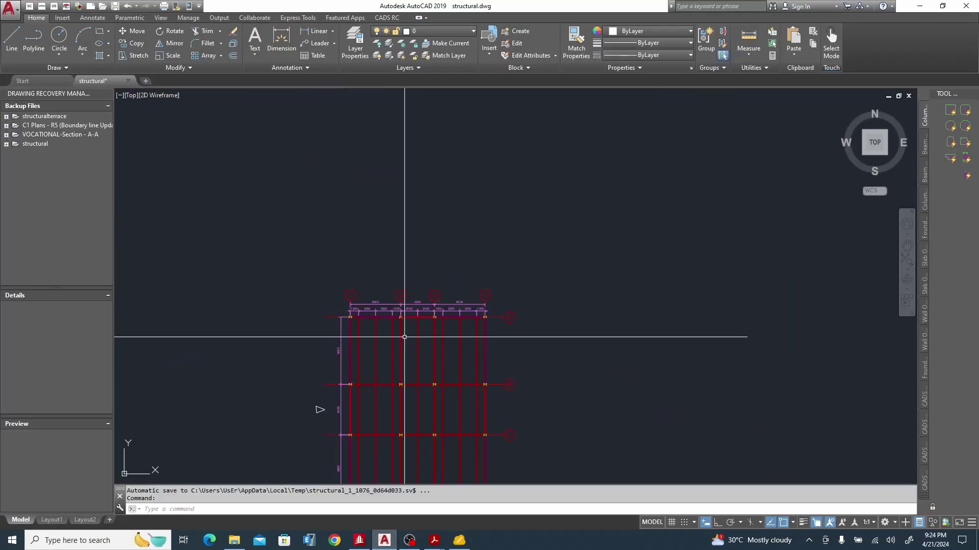
pyautogui.moveTo(404, 339)
pyautogui.mouseDown(button='middle')
pyautogui.moveTo(400, 312)
pyautogui.moveTo(407, 343)
pyautogui.mouseUp(button='middle')
pyautogui.scroll(2, 409, 326)
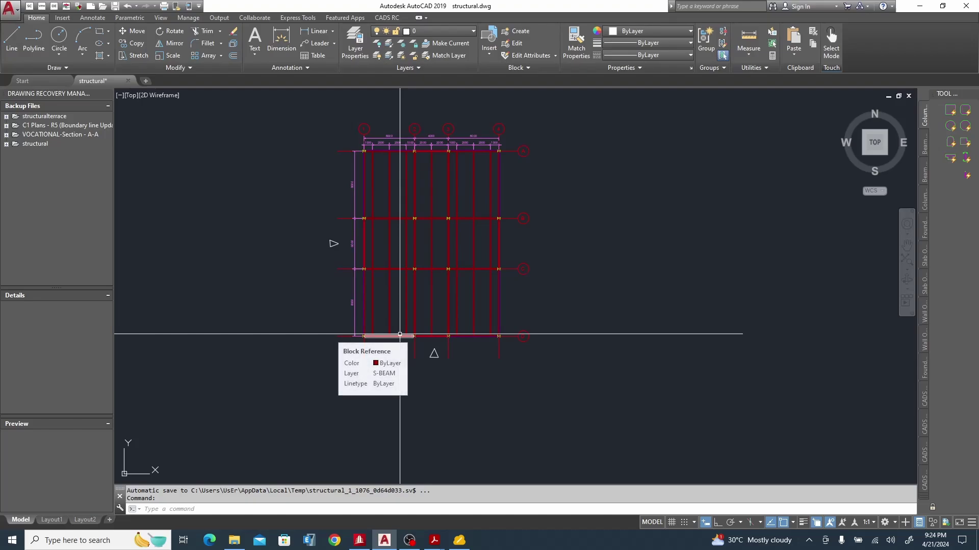
# Return to STAAD.Pro and modify the nodal load in load case wx to Fx 16.5 kN and Fz 0
pyautogui.hotkey('alt', 'Tab')
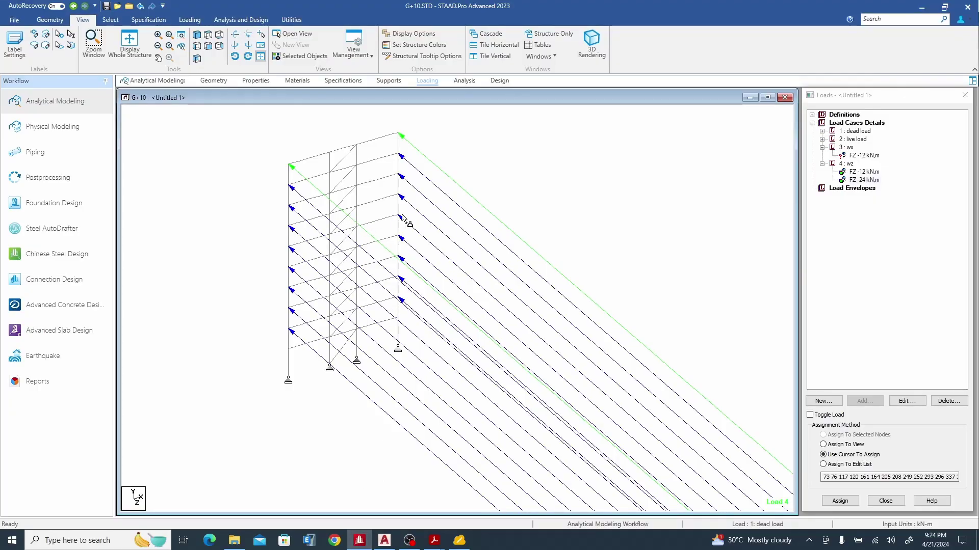
pyautogui.doubleClick(861, 155)
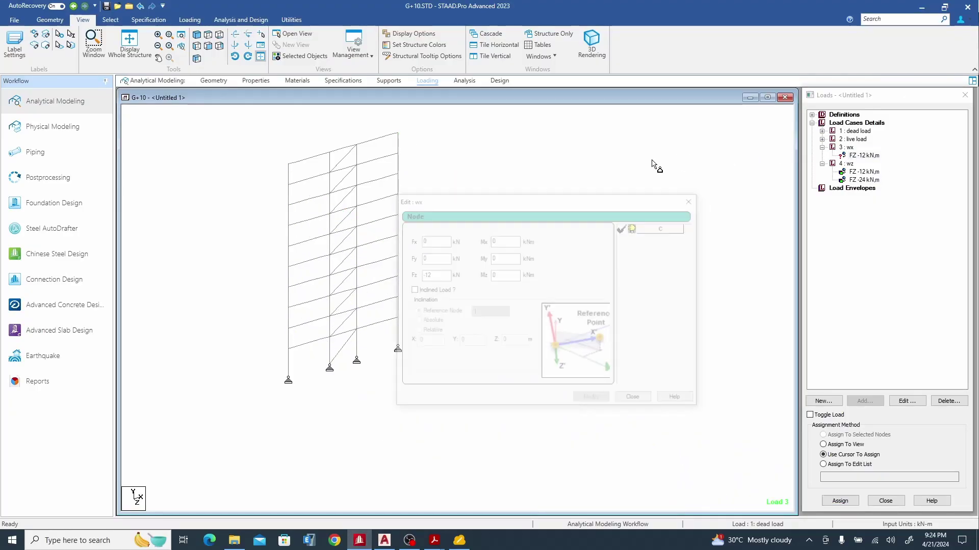
pyautogui.doubleClick(436, 275)
pyautogui.write('0')
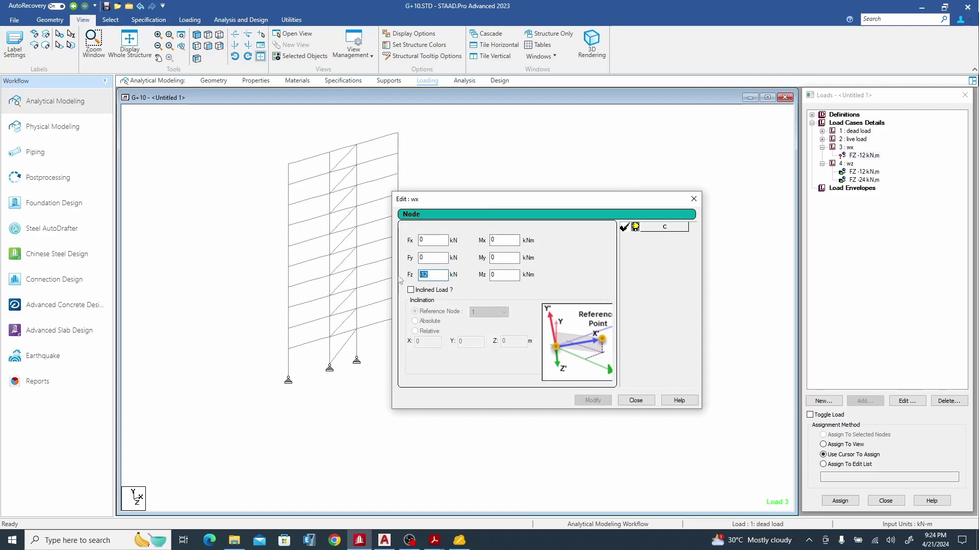
pyautogui.click(425, 240)
pyautogui.moveTo(424, 240); pyautogui.dragTo(411, 241)
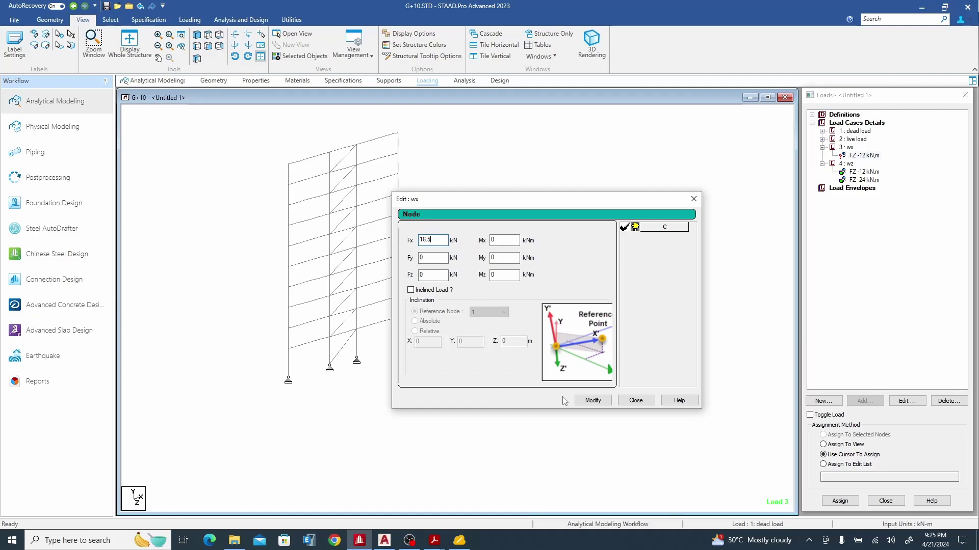
pyautogui.click(592, 400)
pyautogui.click(636, 400)
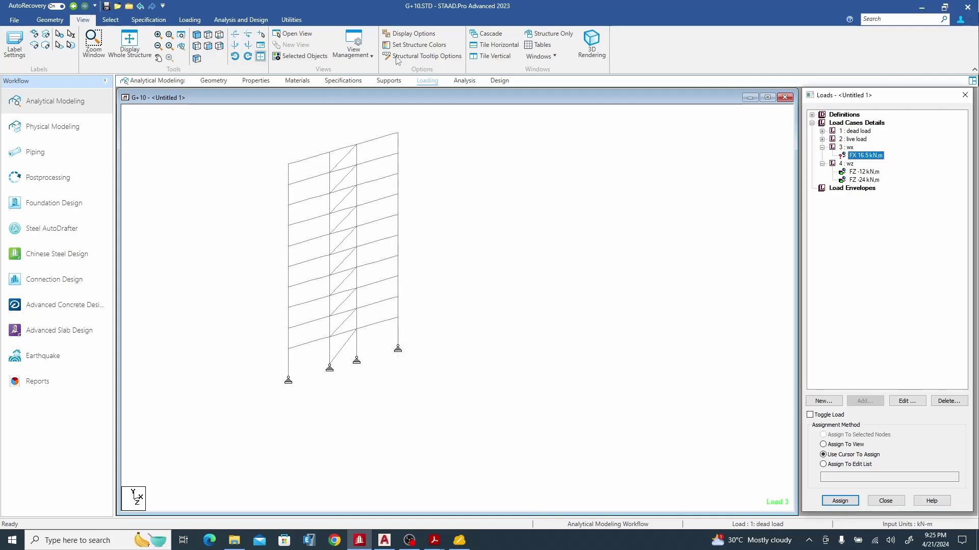
# From the whole structure, isolate the outer frame on the minimum-X face in the active view window and show it in side elevation
pyautogui.click(129, 43)
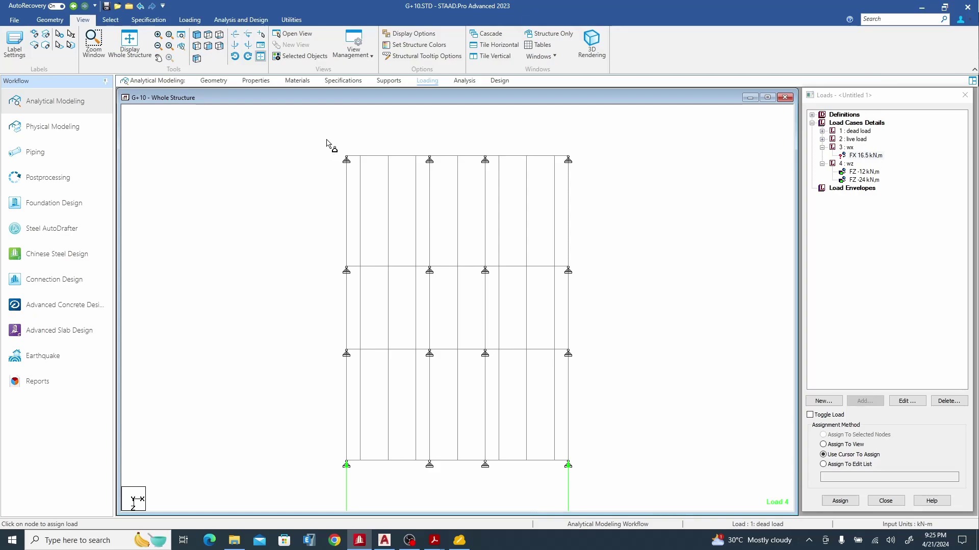
pyautogui.moveTo(321, 139); pyautogui.dragTo(348, 465)
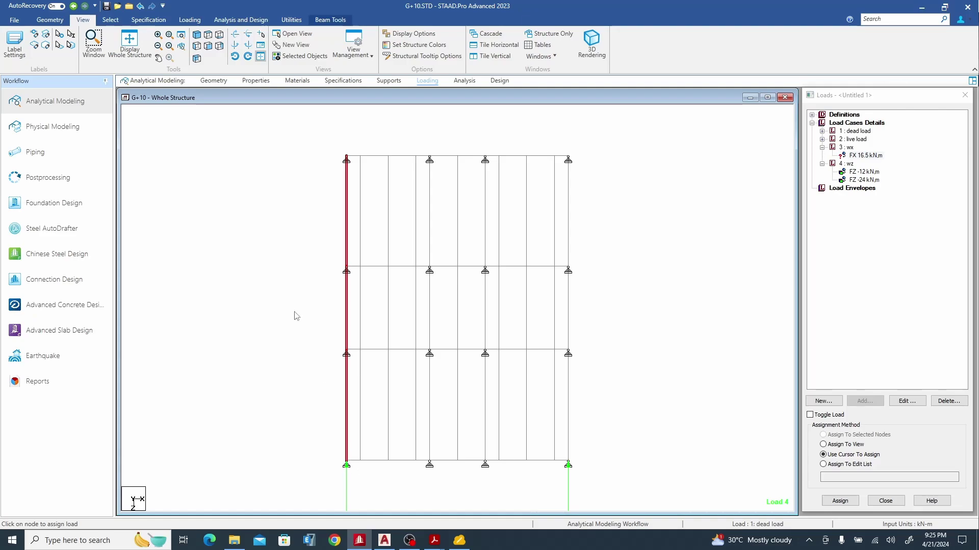
pyautogui.click(196, 34)
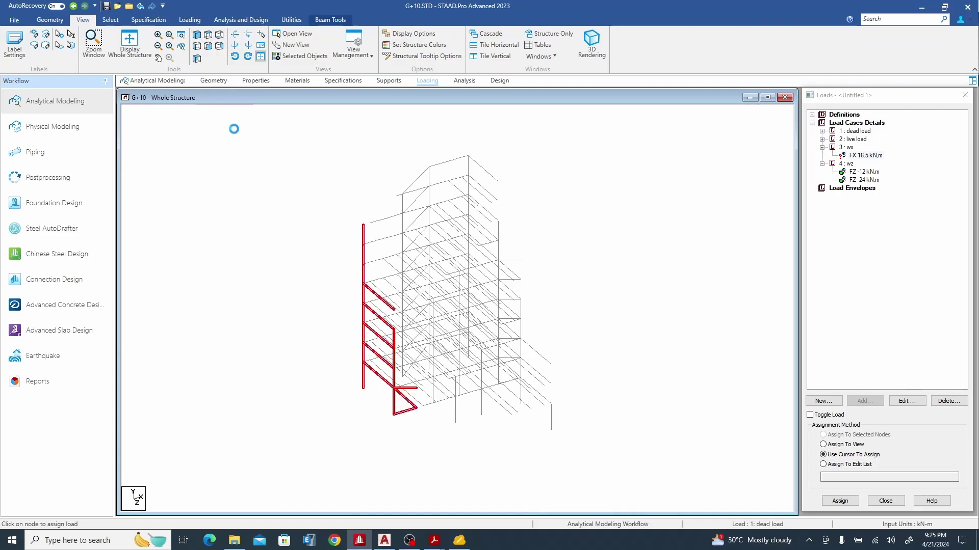
pyautogui.rightClick(235, 132)
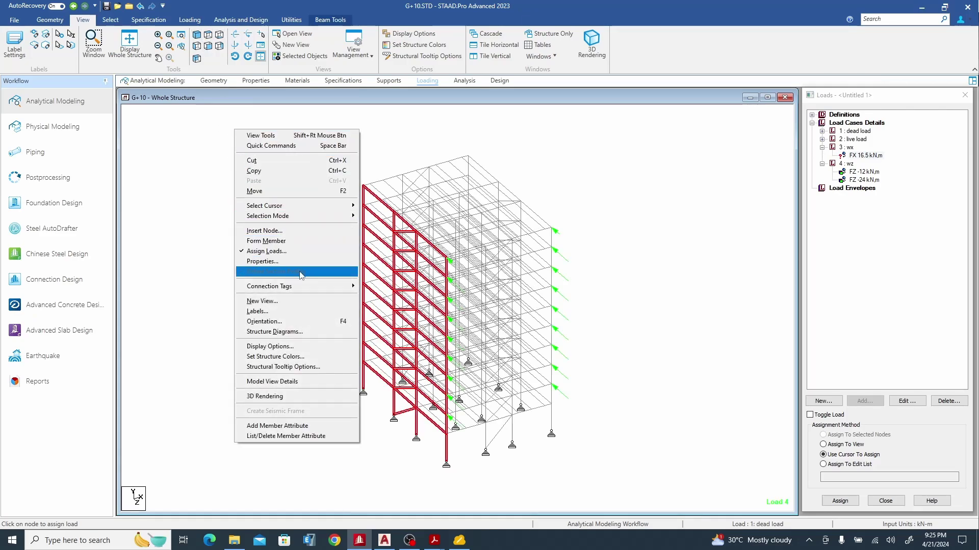
pyautogui.click(313, 304)
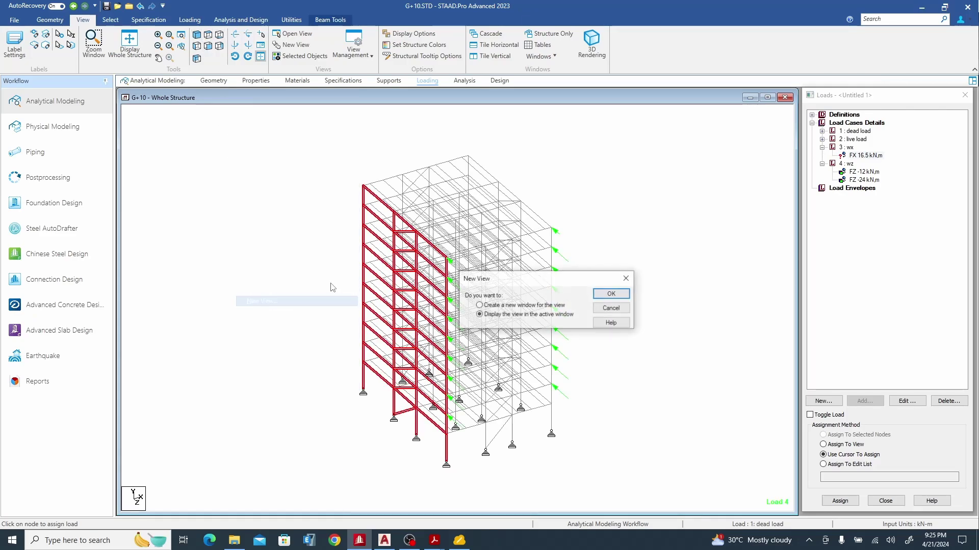
pyautogui.click(594, 294)
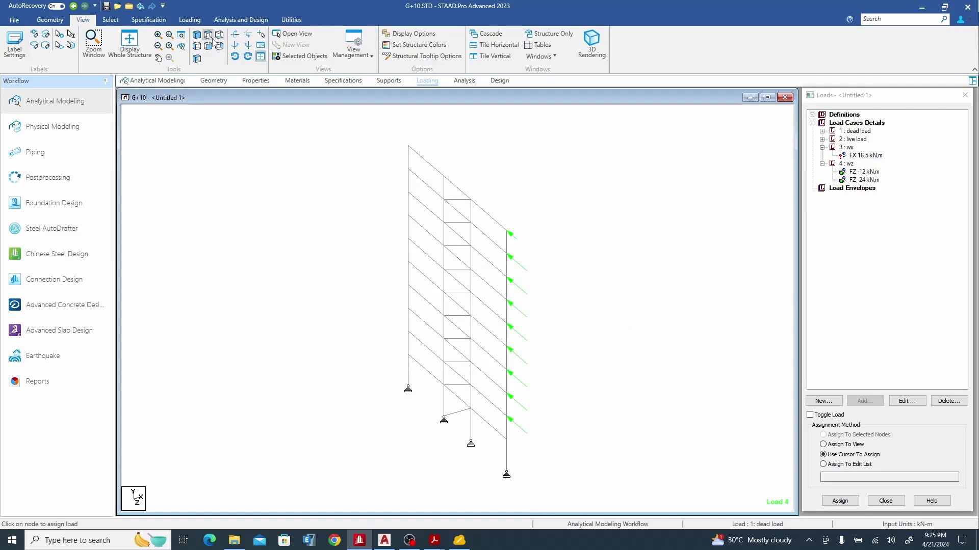
pyautogui.click(197, 47)
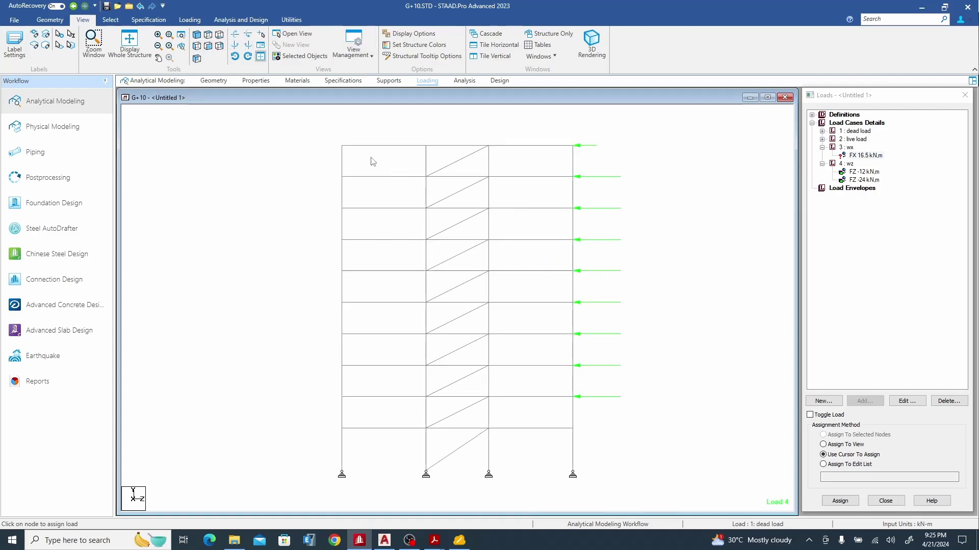
# Assign the Fx 16.5 kN load of case wx to the two top corner nodes of the isolated frame and show it in isometric view
pyautogui.click(865, 155)
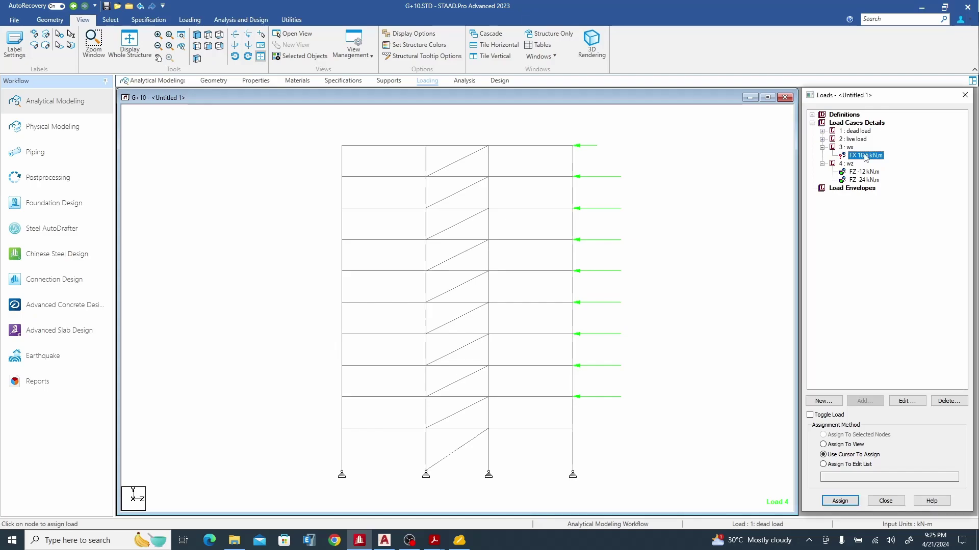
pyautogui.click(839, 501)
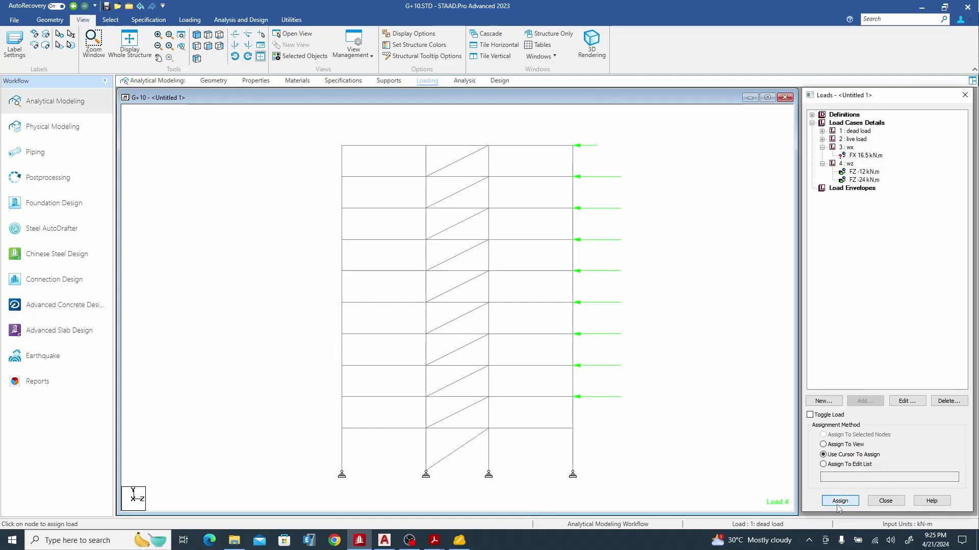
pyautogui.click(343, 146)
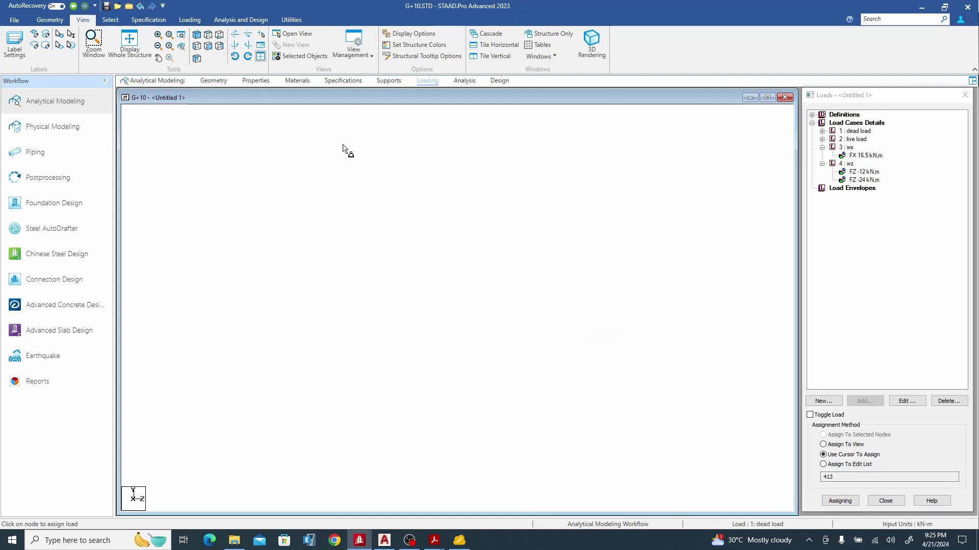
pyautogui.click(572, 147)
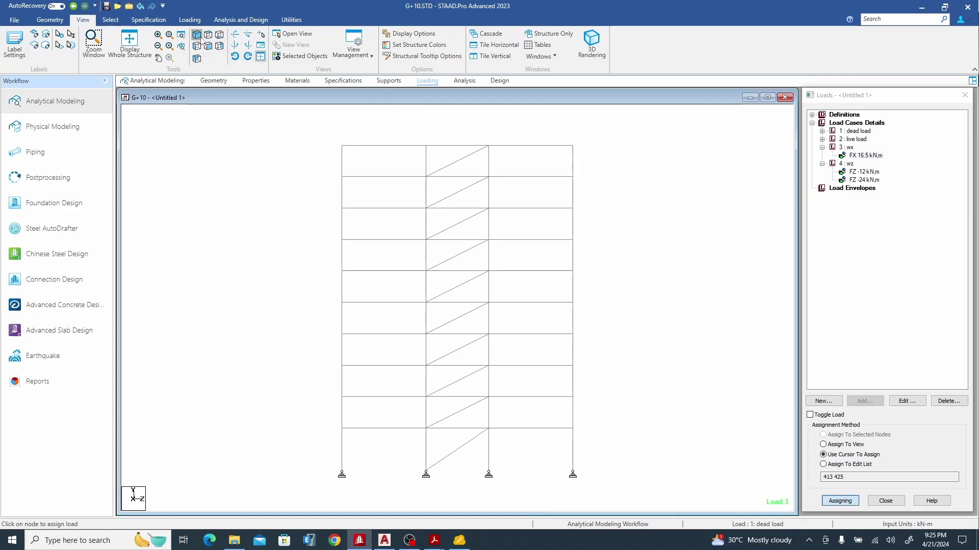
pyautogui.click(197, 34)
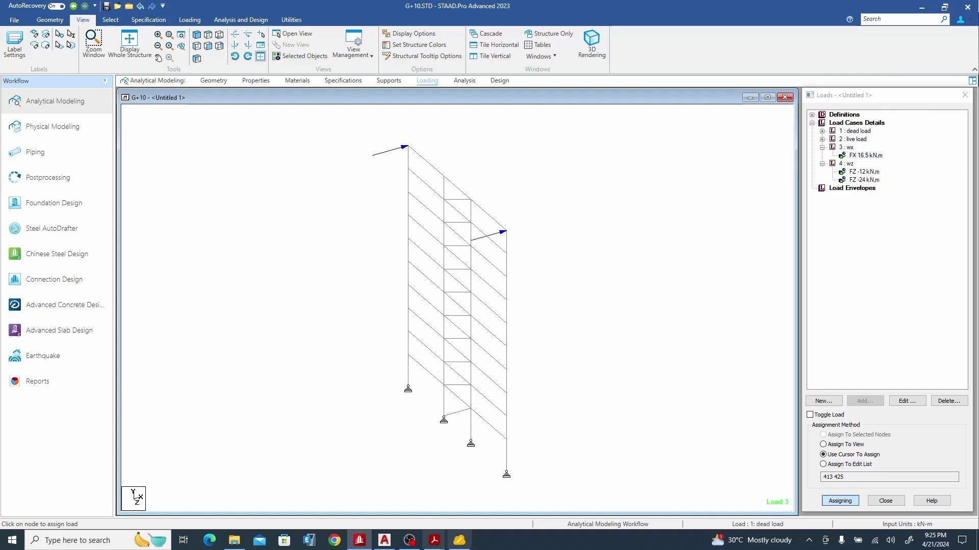
# Check the handwritten wind force calculation on the whiteboard, return to STAAD.Pro and add a nodal load of Fx 33 kN to load case wx
pyautogui.click(459, 540)
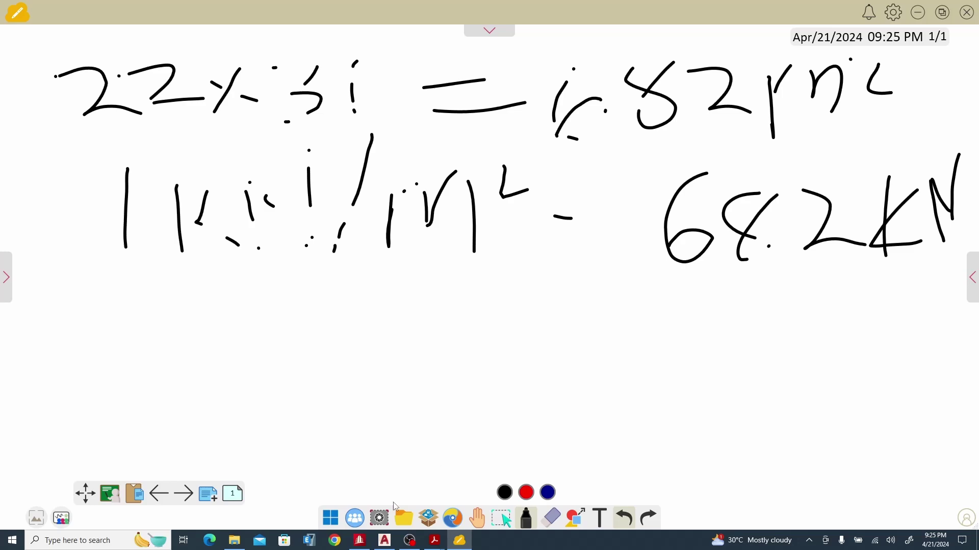
pyautogui.click(359, 540)
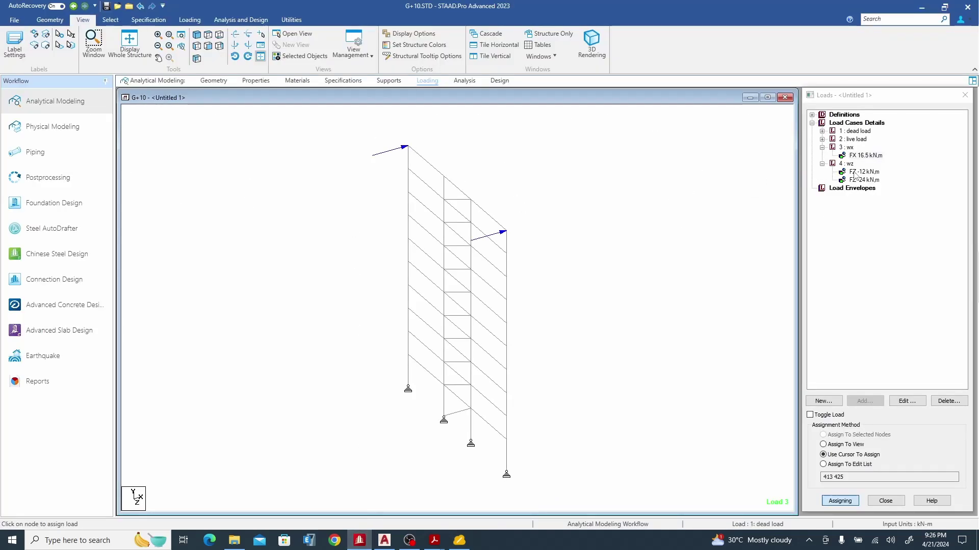
pyautogui.click(846, 147)
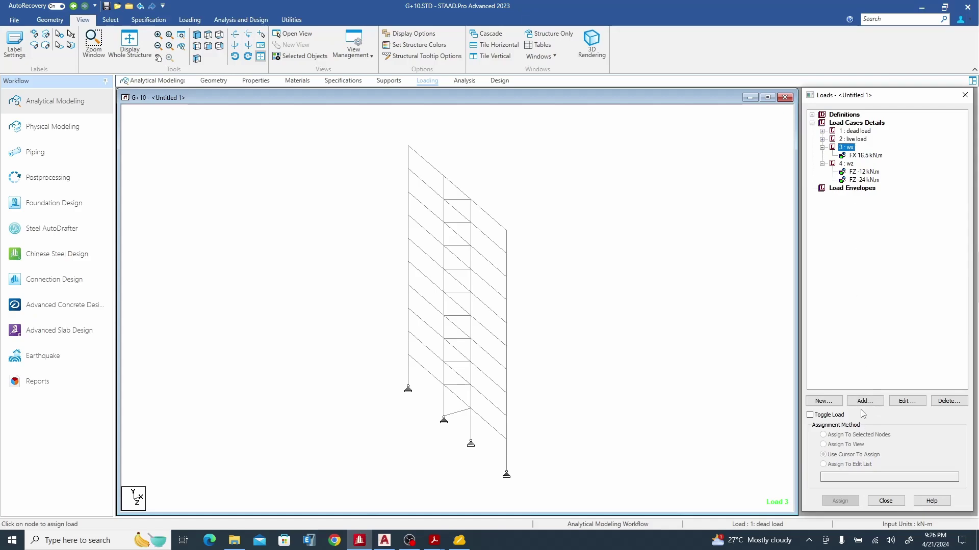
pyautogui.click(864, 403)
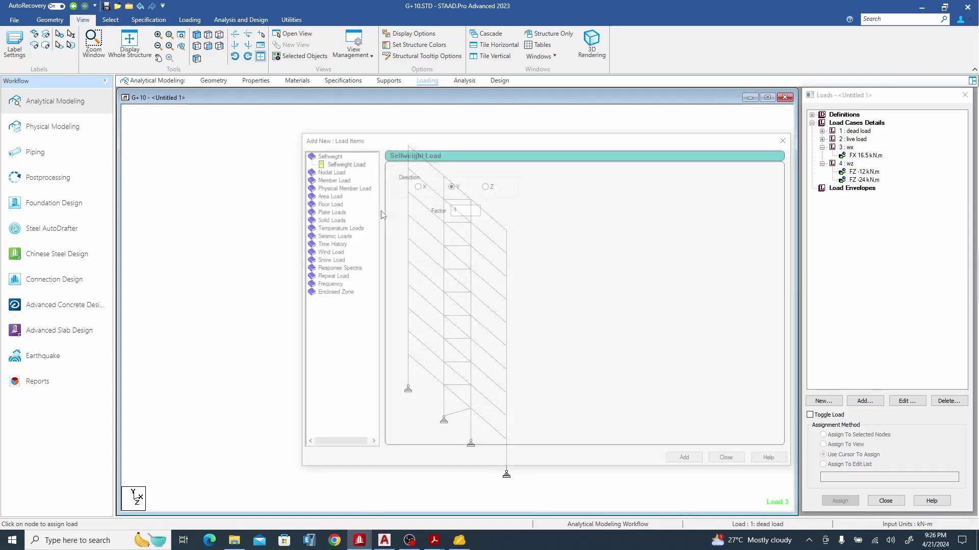
pyautogui.click(327, 170)
pyautogui.write('3')
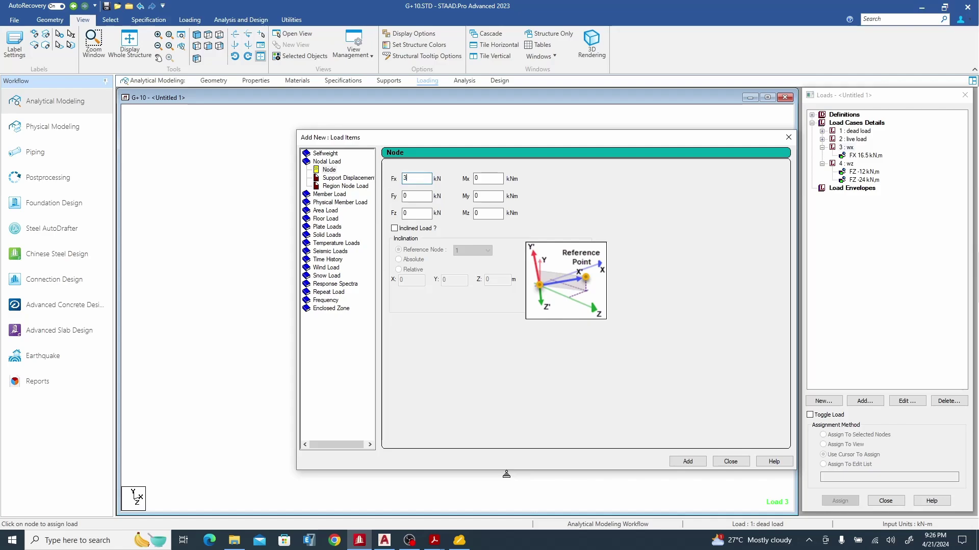
pyautogui.write('3')
pyautogui.click(686, 463)
pyautogui.click(732, 462)
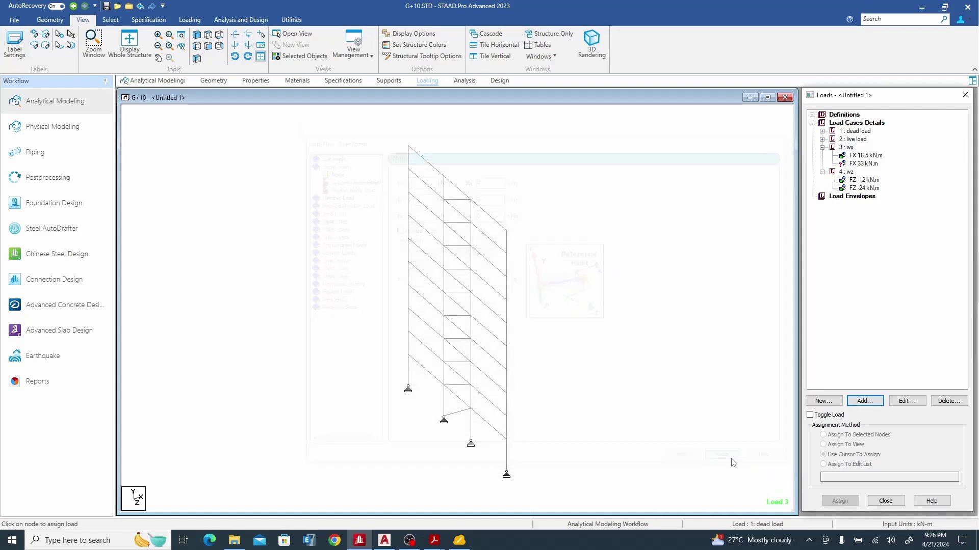
# Assign the Fx 33 kN load to the far corner column's node just below the roof and the near corner column's eight nodes below the roof
pyautogui.click(864, 164)
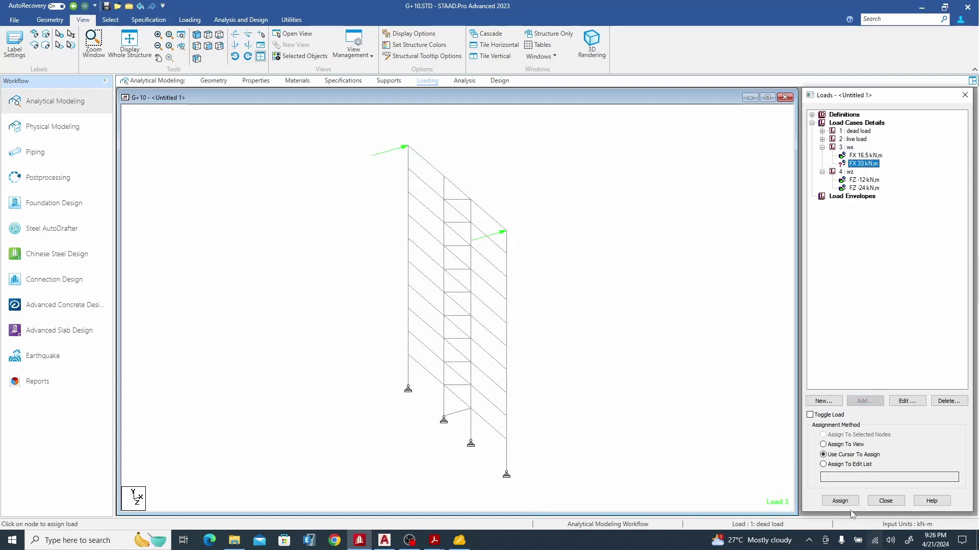
pyautogui.click(840, 501)
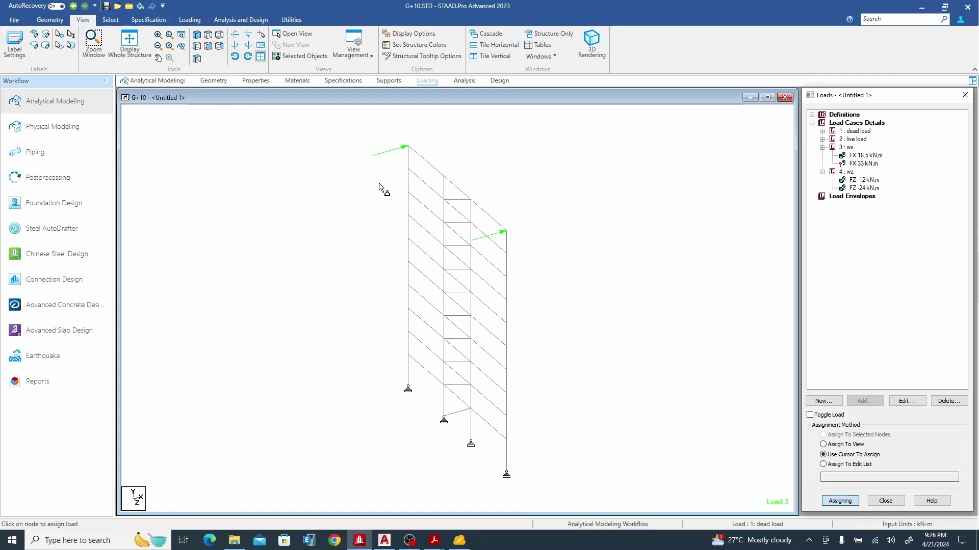
pyautogui.click(413, 175)
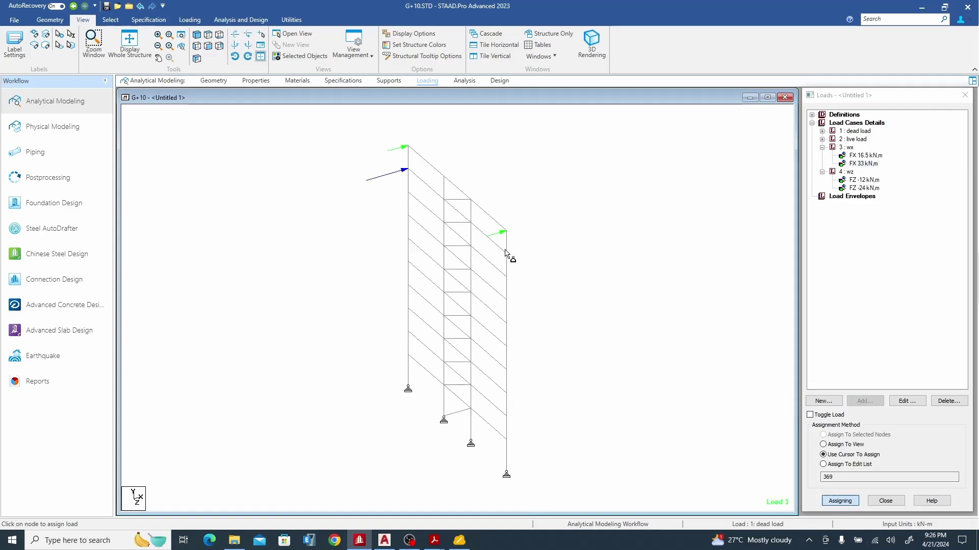
pyautogui.click(507, 256)
pyautogui.click(507, 279)
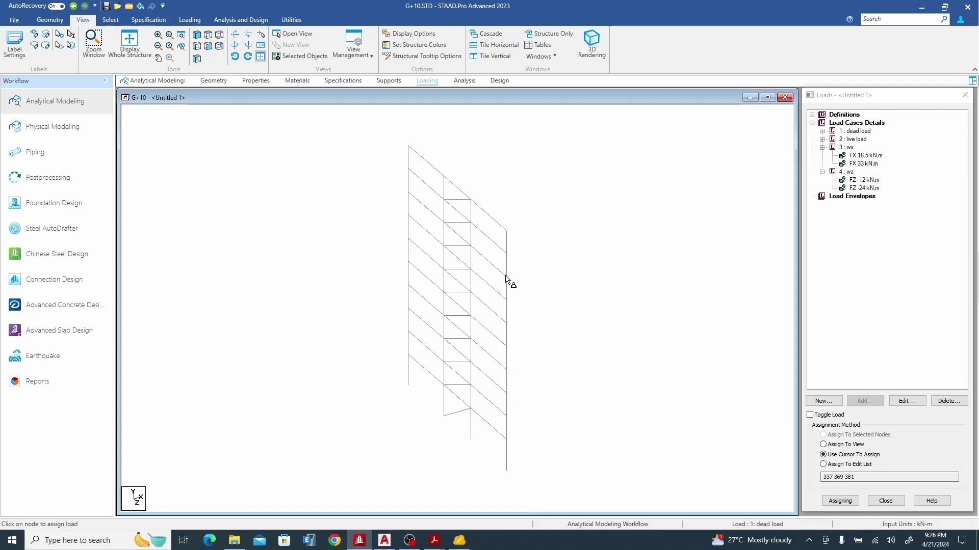
pyautogui.click(507, 302)
pyautogui.click(507, 326)
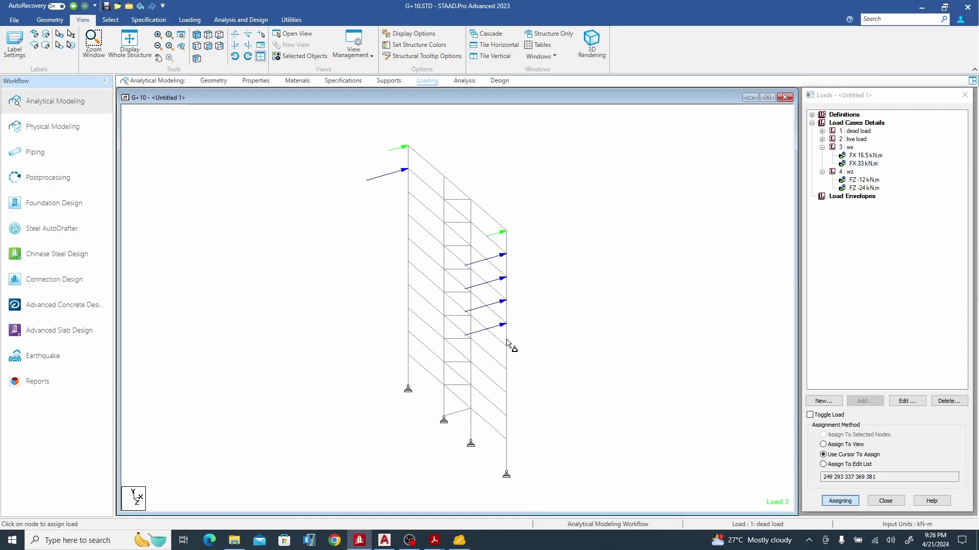
pyautogui.click(508, 349)
pyautogui.click(507, 370)
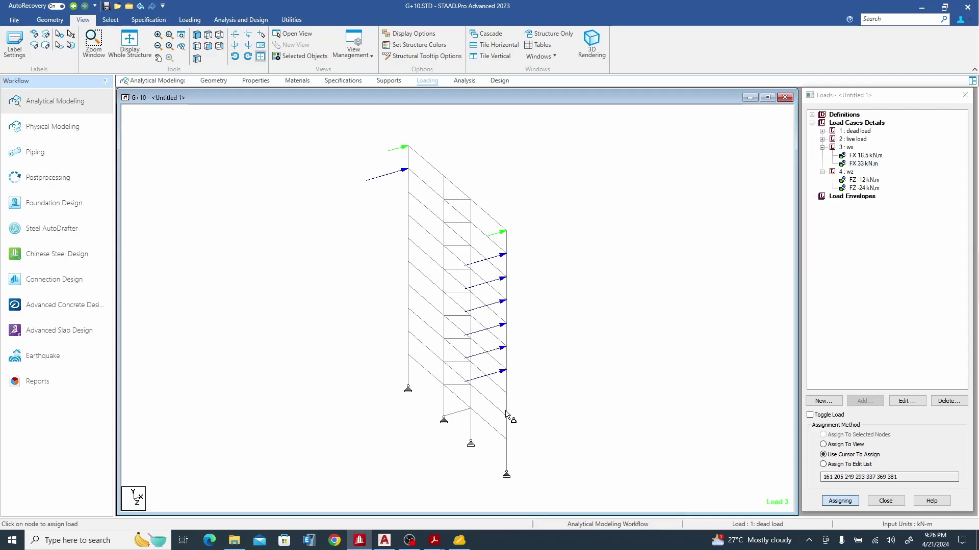
pyautogui.click(508, 395)
pyautogui.click(507, 418)
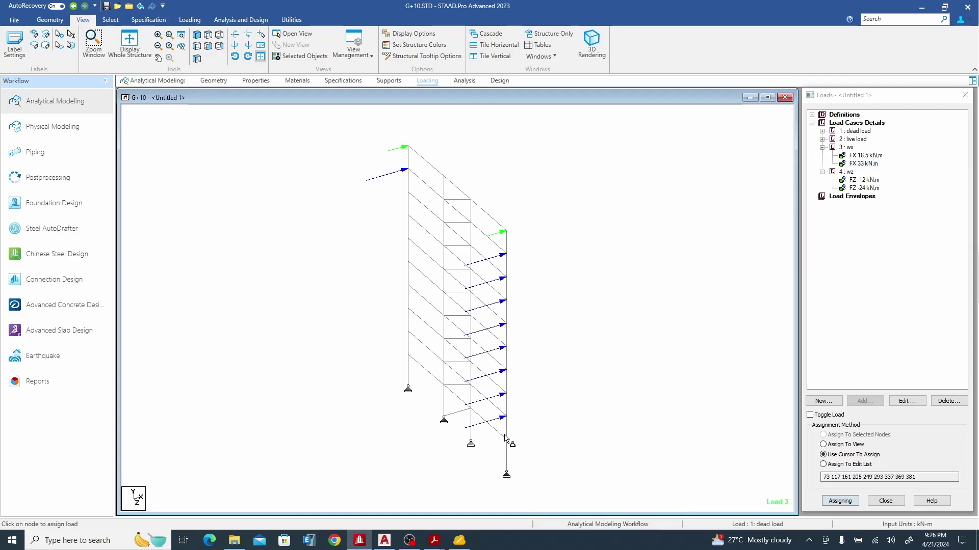
# Assign the Fx 33 kN load to the next seven floor nodes down the far corner column, leaving out the lowest floor level
pyautogui.click(408, 198)
pyautogui.click(409, 219)
pyautogui.click(410, 241)
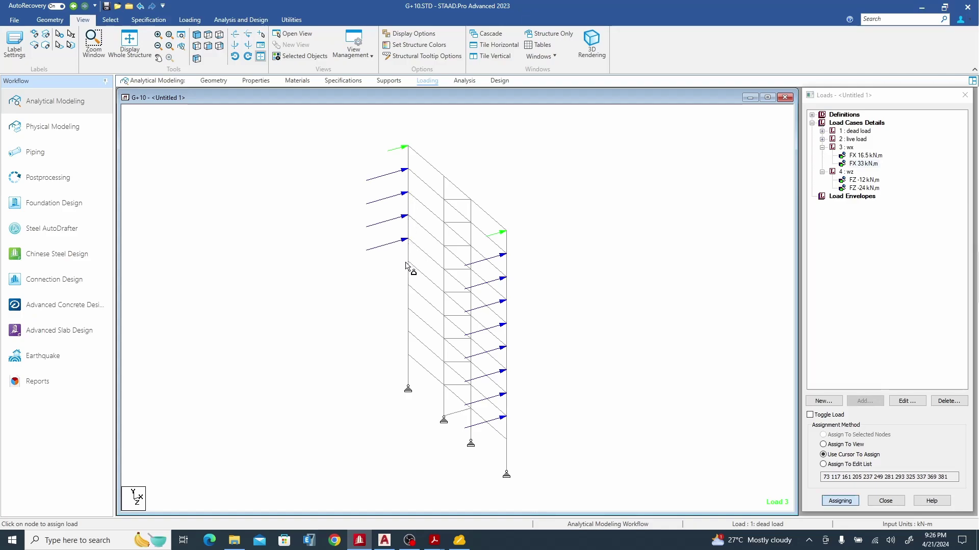
pyautogui.click(407, 266)
pyautogui.click(407, 292)
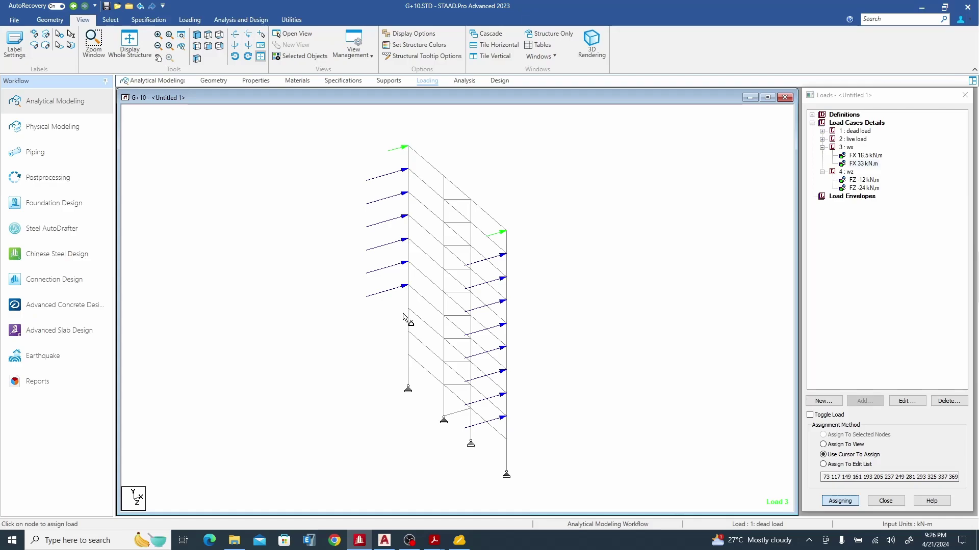
pyautogui.click(408, 312)
pyautogui.click(408, 332)
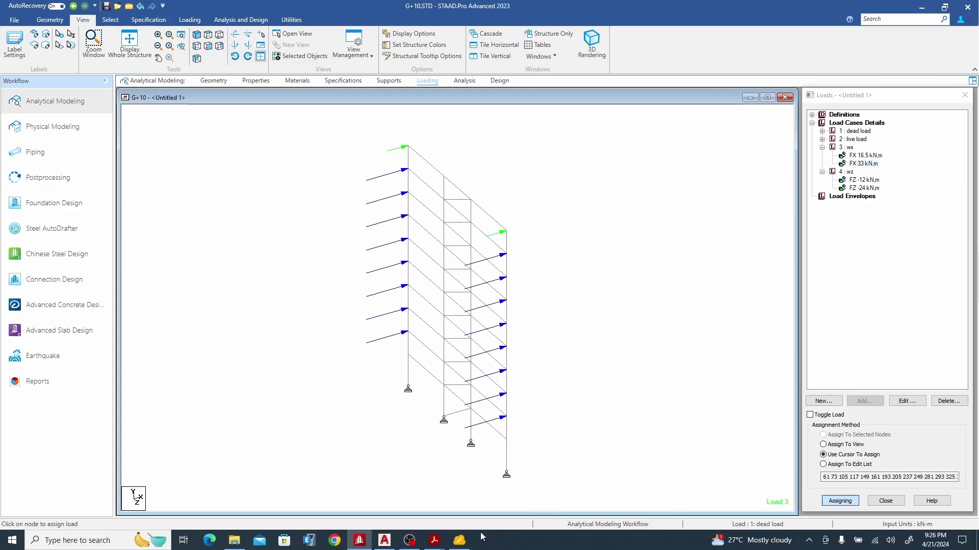
# Add a nodal load of Fx 60.5 kN to load case wx
pyautogui.moveTo(466, 536)
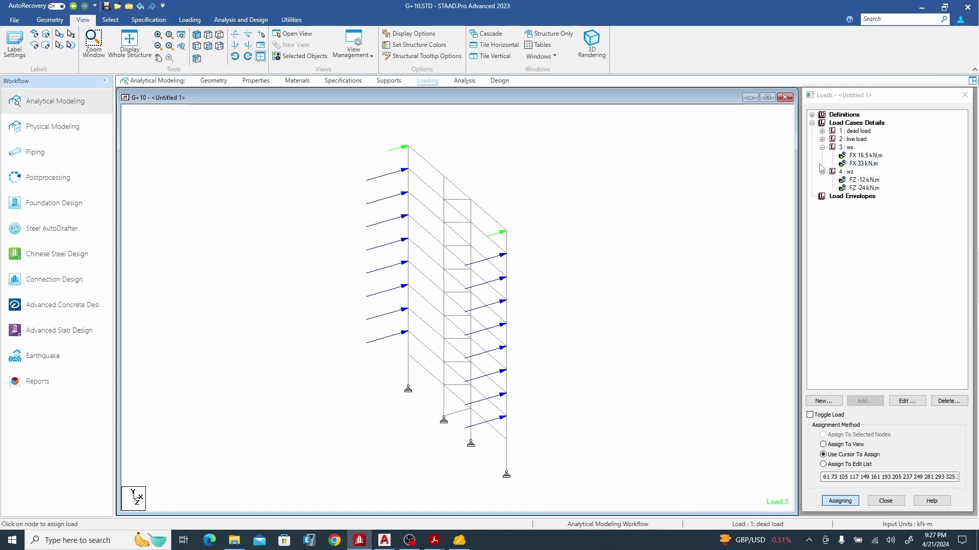
pyautogui.click(847, 148)
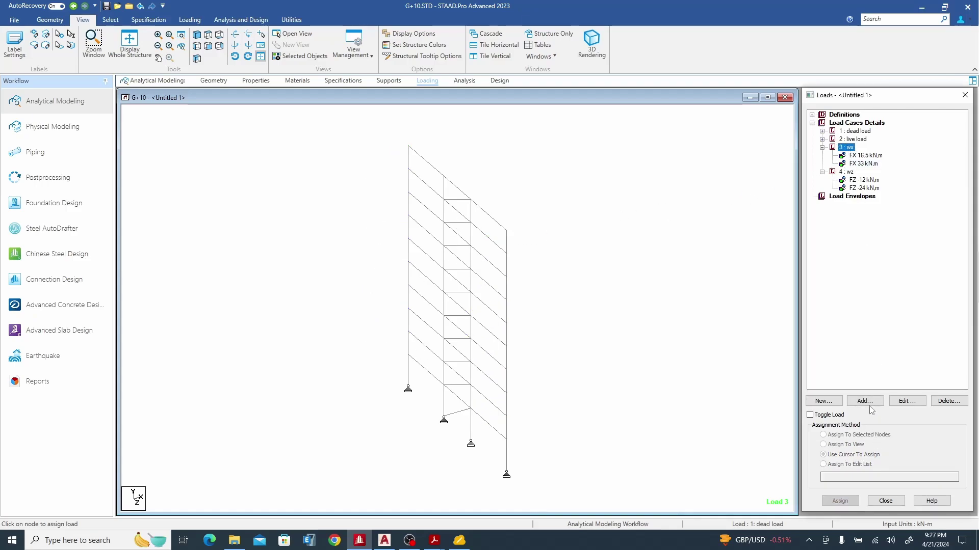
pyautogui.click(868, 403)
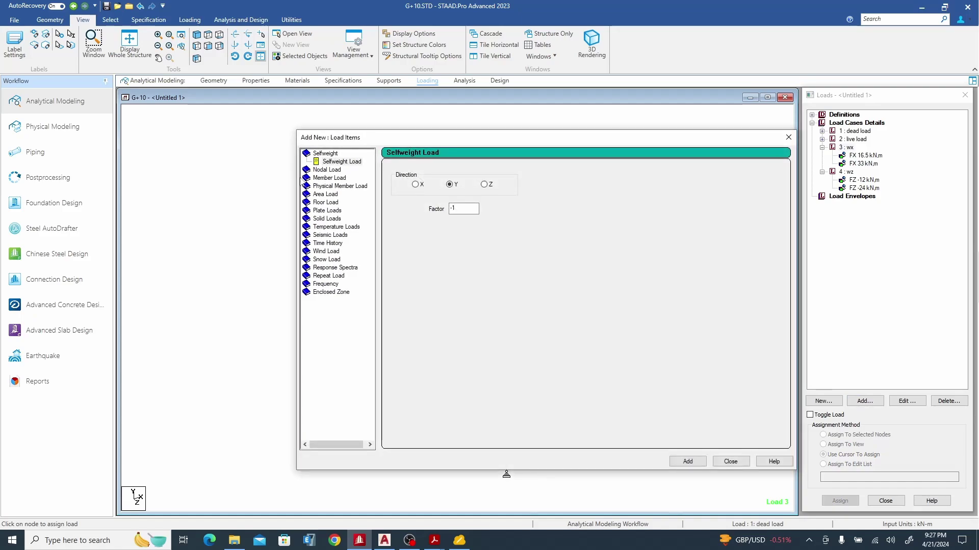
pyautogui.click(327, 170)
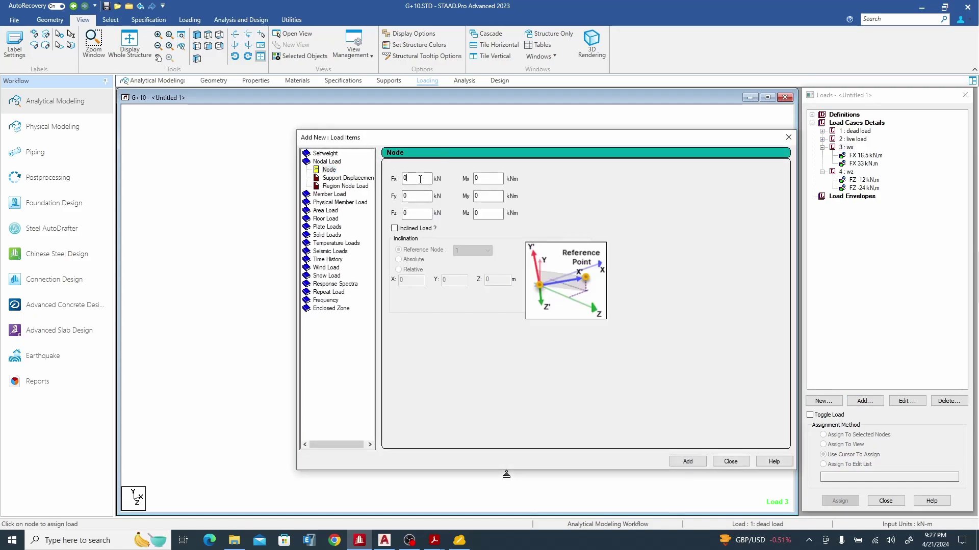
pyautogui.write('60.5')
pyautogui.click(688, 462)
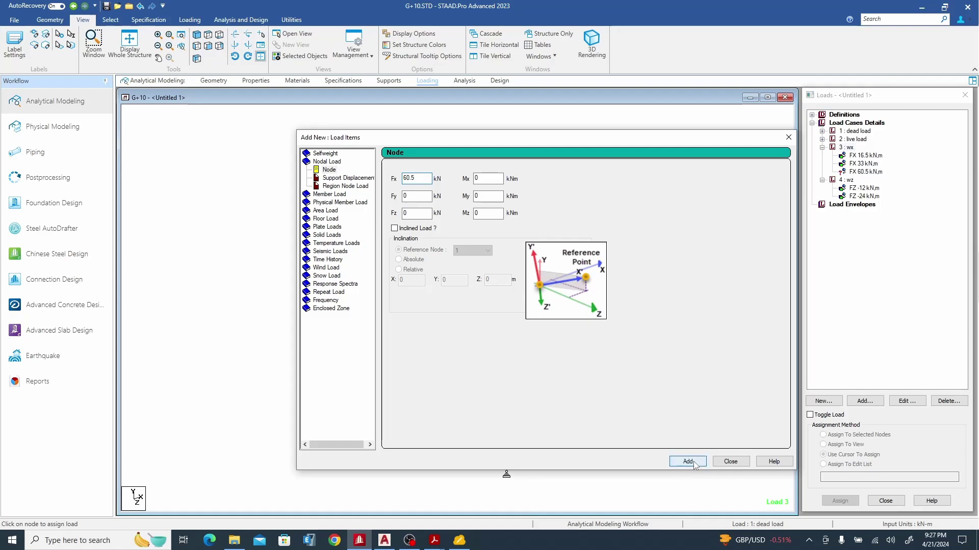
pyautogui.click(730, 461)
# Assign the Fx 60.5 kN load to the lowest floor-level nodes of both corner columns
pyautogui.click(861, 174)
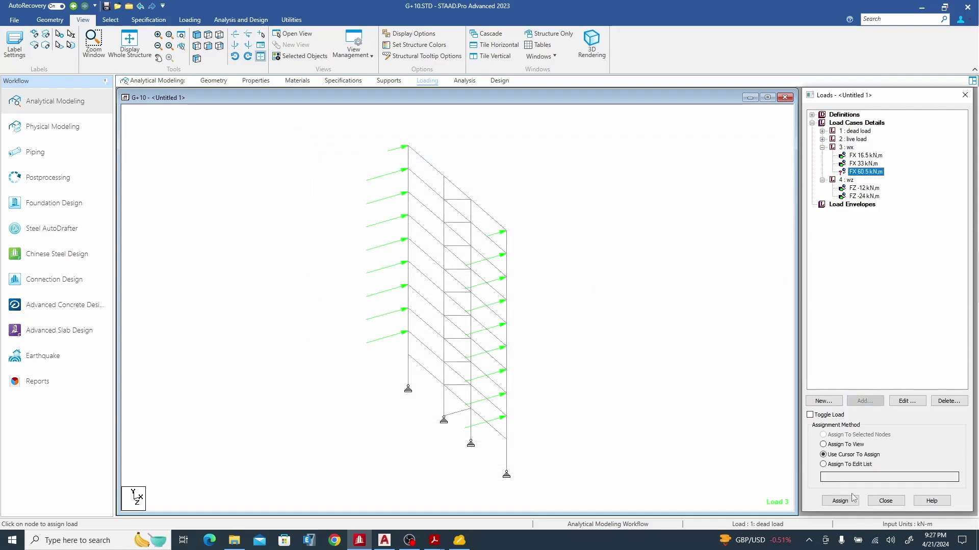
pyautogui.click(839, 501)
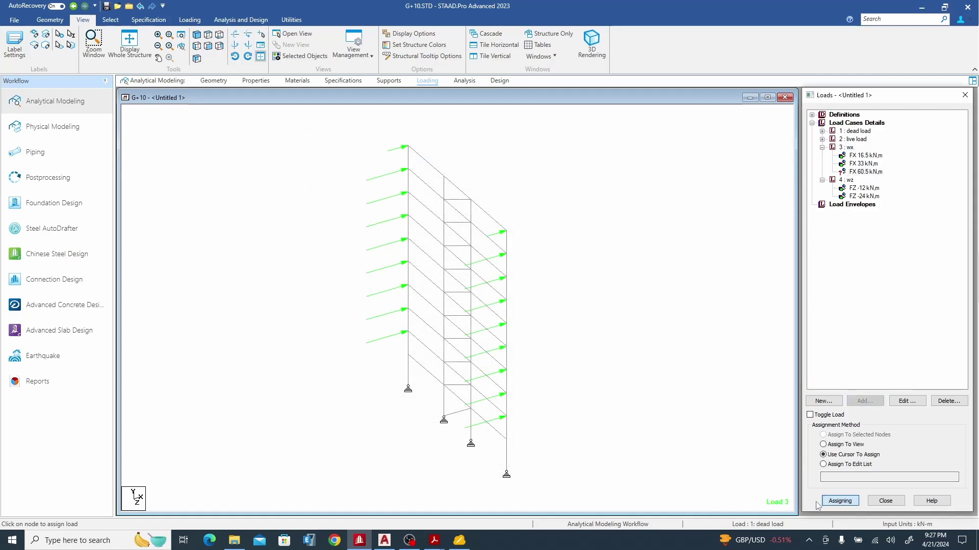
pyautogui.click(504, 440)
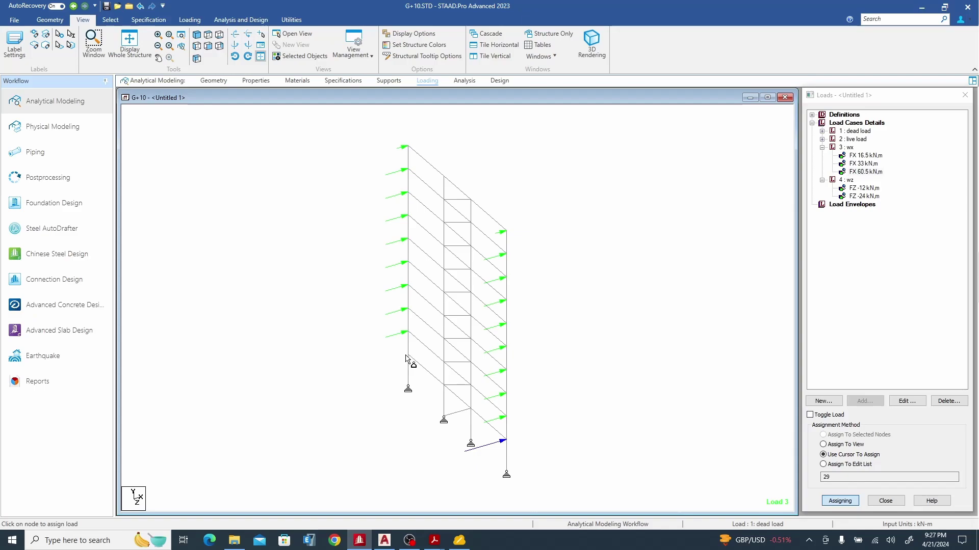
pyautogui.click(406, 356)
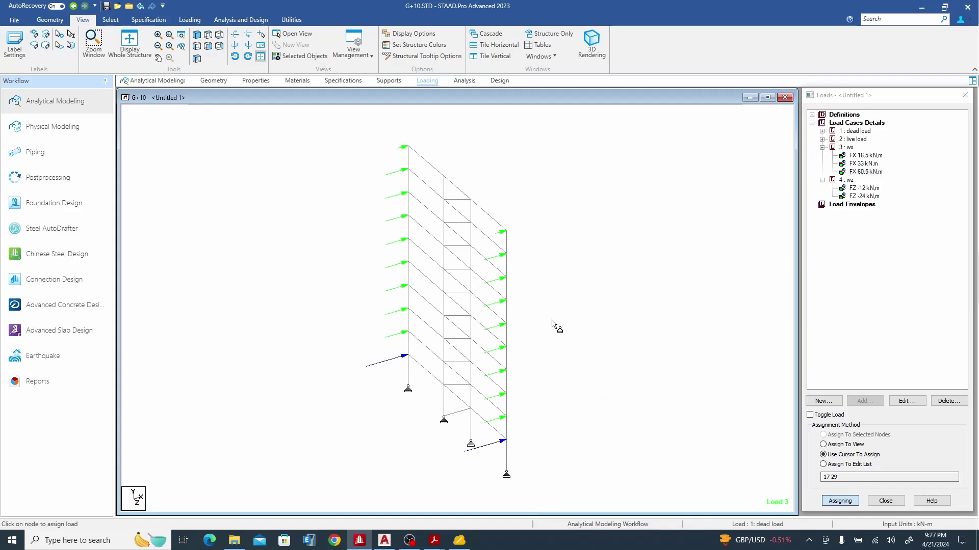